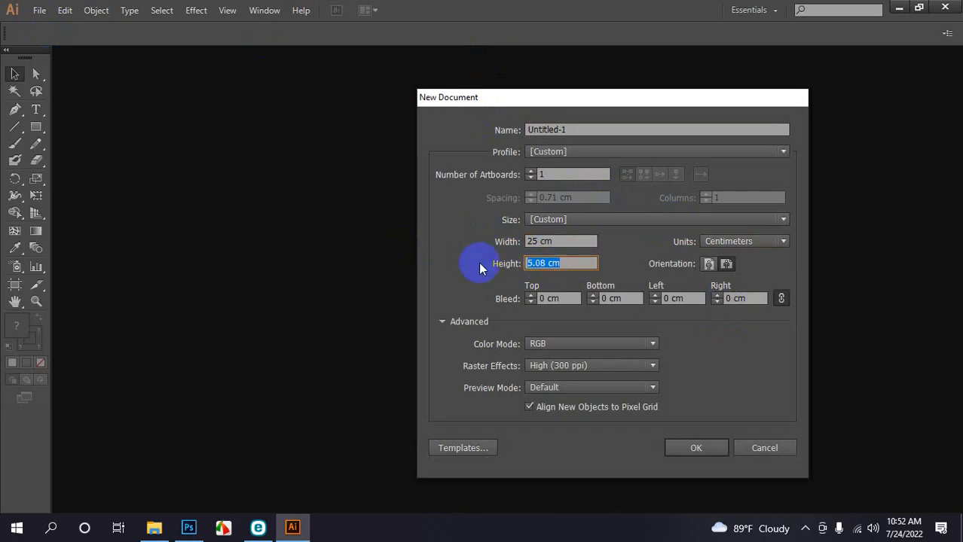
Create a new 25 × 35 cm document by entering 35 as the height
{"action": "type", "text": "35"}
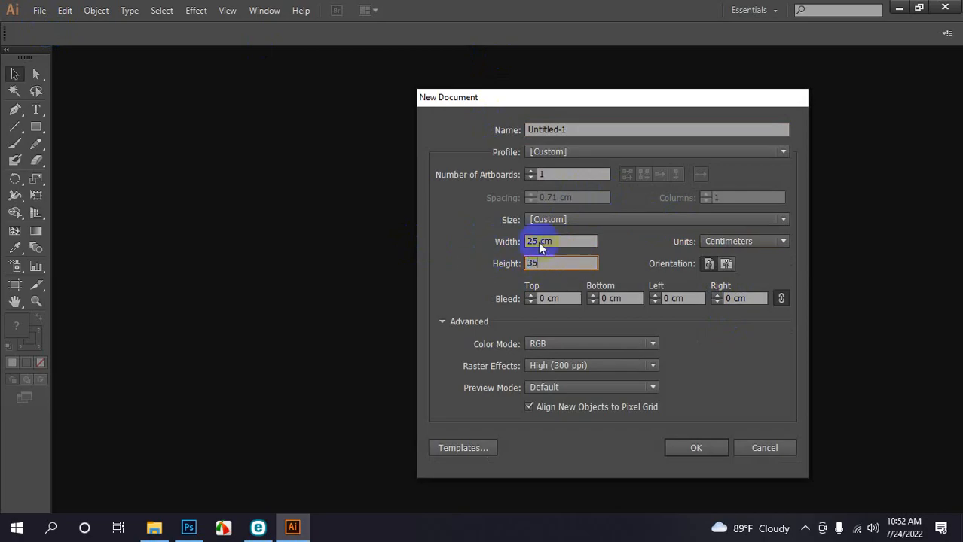
{"action": "left_click", "coordinate": [689, 448]}
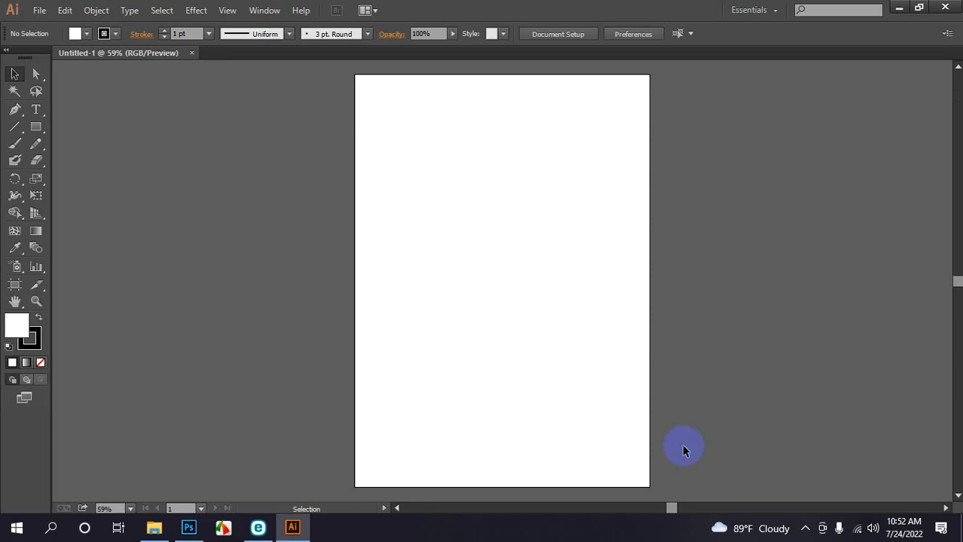
Open the Regal Vector Pack symbol library, dock it beside the artboard and enlarge it
{"action": "left_click", "coordinate": [280, 10]}
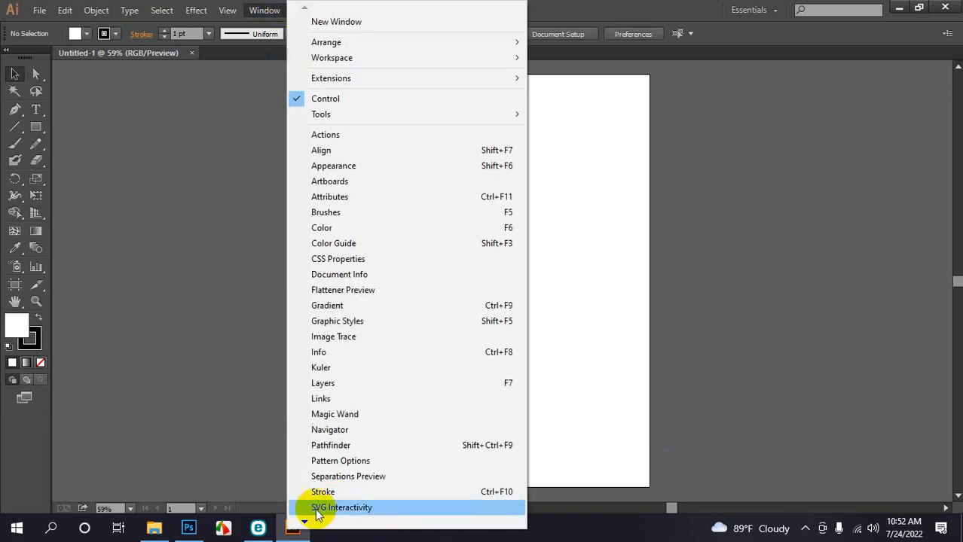
{"action": "mouse_move", "coordinate": [304, 521]}
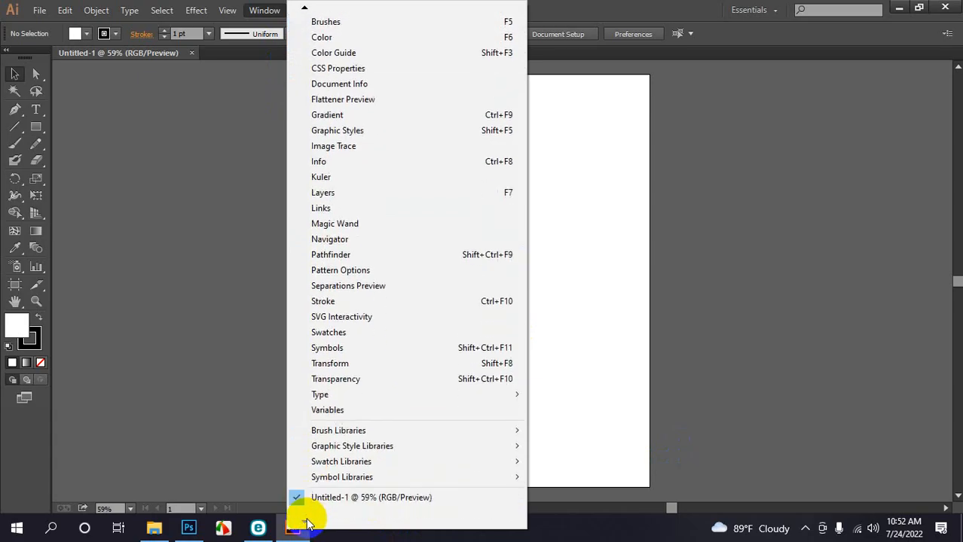
{"action": "mouse_move", "coordinate": [329, 477]}
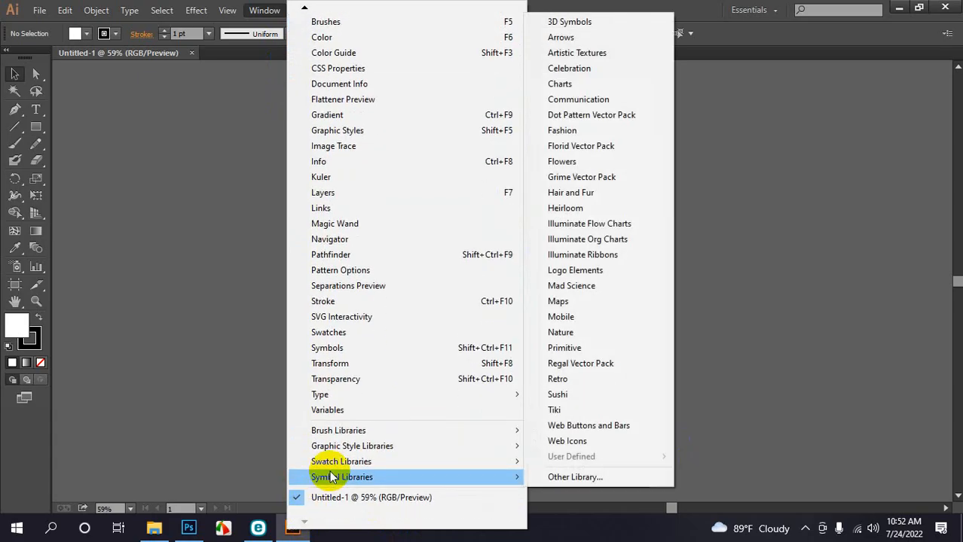
{"action": "left_click", "coordinate": [590, 366]}
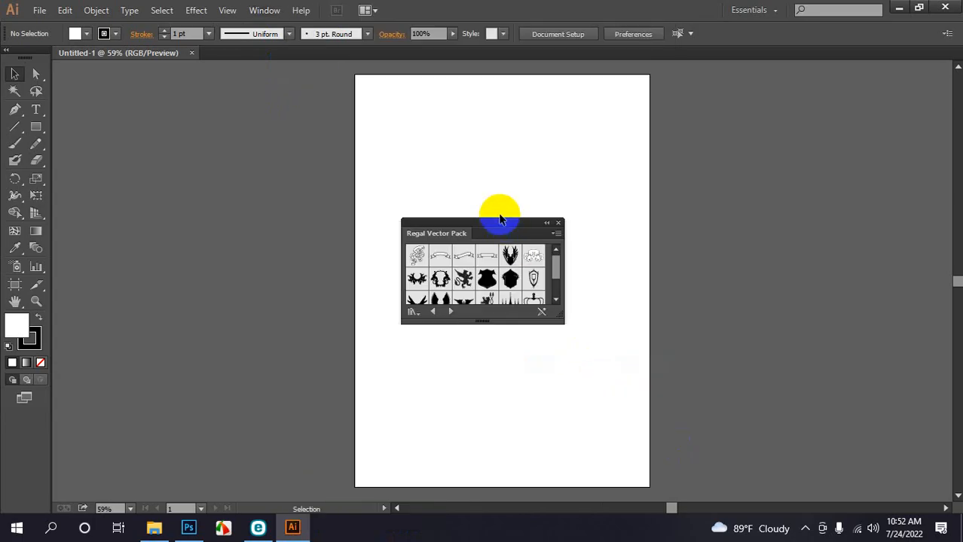
{"action": "left_click_drag", "start_coordinate": [495, 228], "coordinate": [786, 110]}
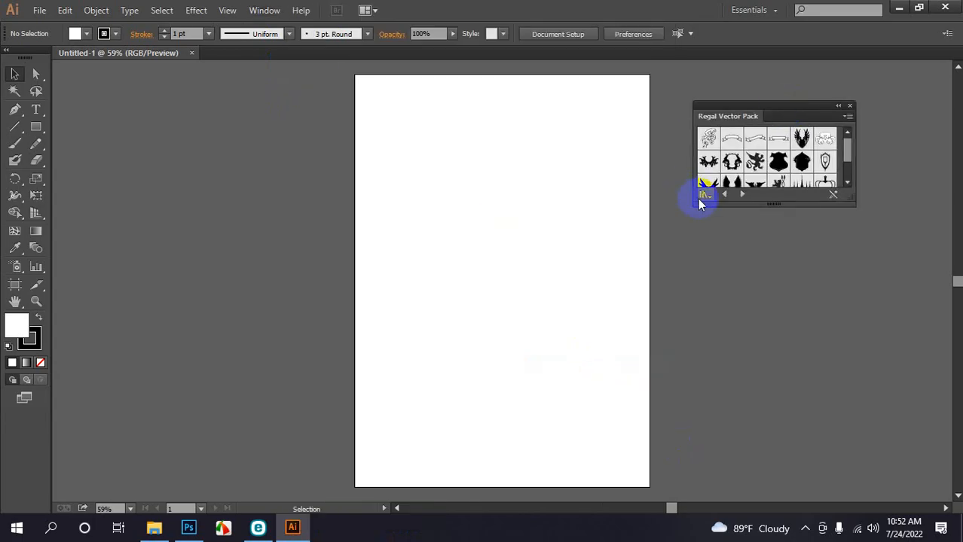
{"action": "left_click_drag", "start_coordinate": [694, 205], "coordinate": [651, 289]}
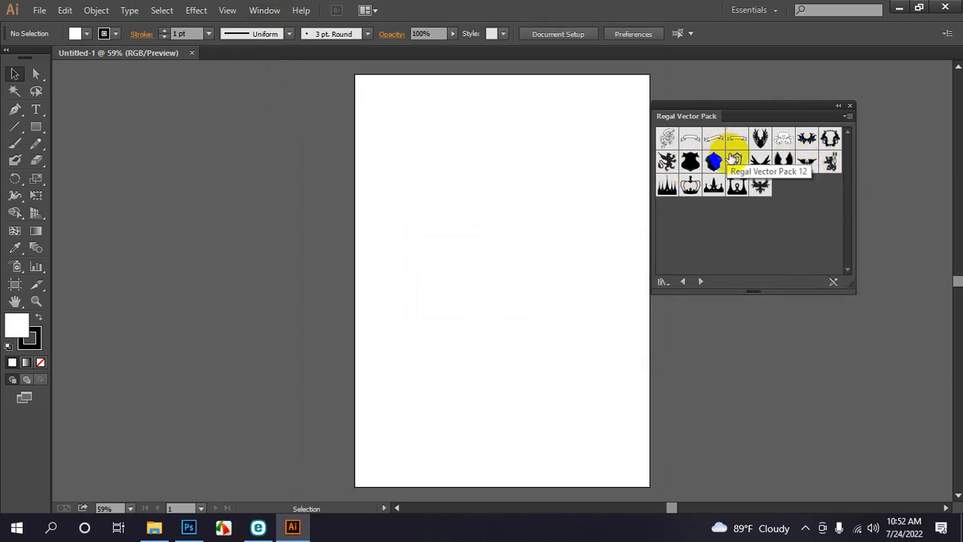
{"action": "left_click_drag", "start_coordinate": [713, 167], "coordinate": [491, 248]}
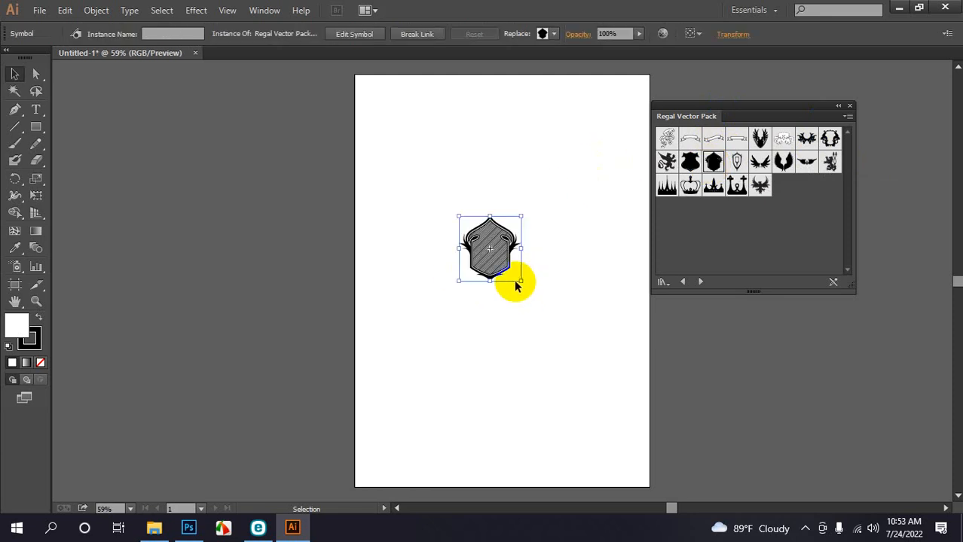
{"action": "left_click_drag", "start_coordinate": [522, 280], "coordinate": [650, 425]}
{"action": "left_click_drag", "start_coordinate": [563, 365], "coordinate": [532, 314]}
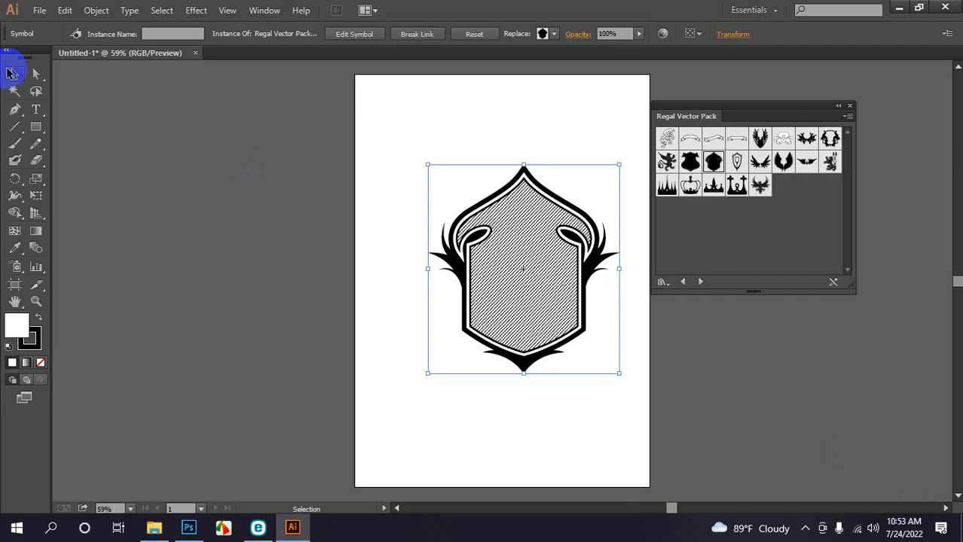
{"action": "left_click_drag", "start_coordinate": [535, 313], "coordinate": [527, 299]}
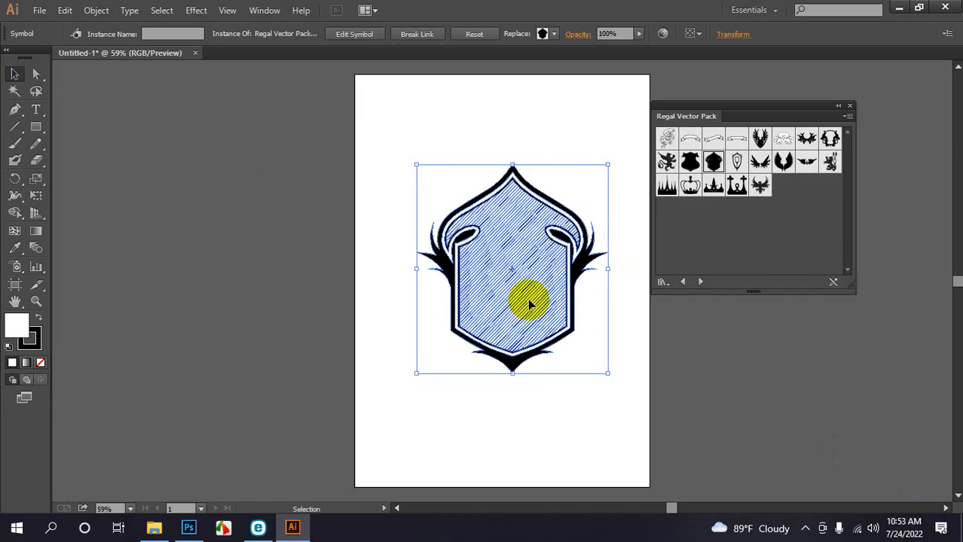
{"action": "left_click", "coordinate": [516, 430]}
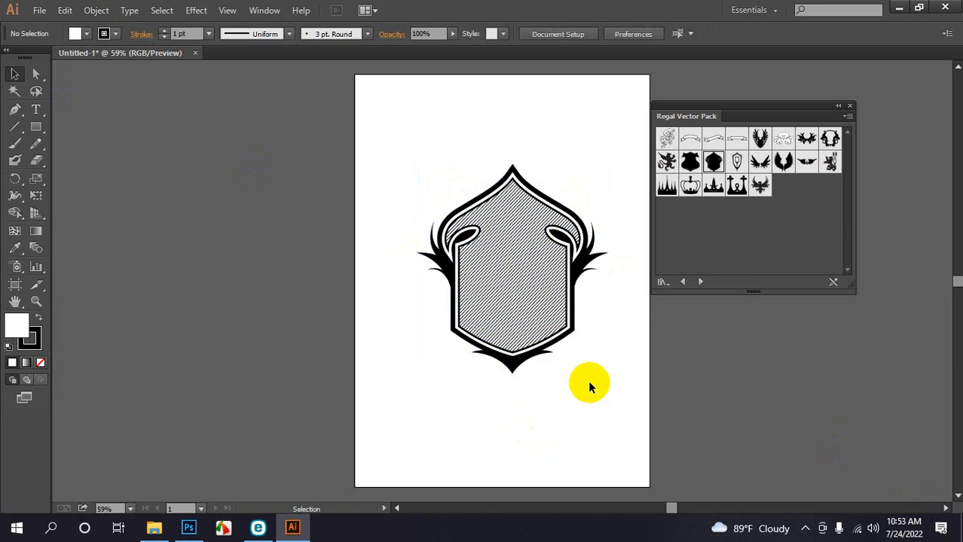
{"action": "left_click", "coordinate": [547, 291]}
{"action": "key", "text": "Delete"}
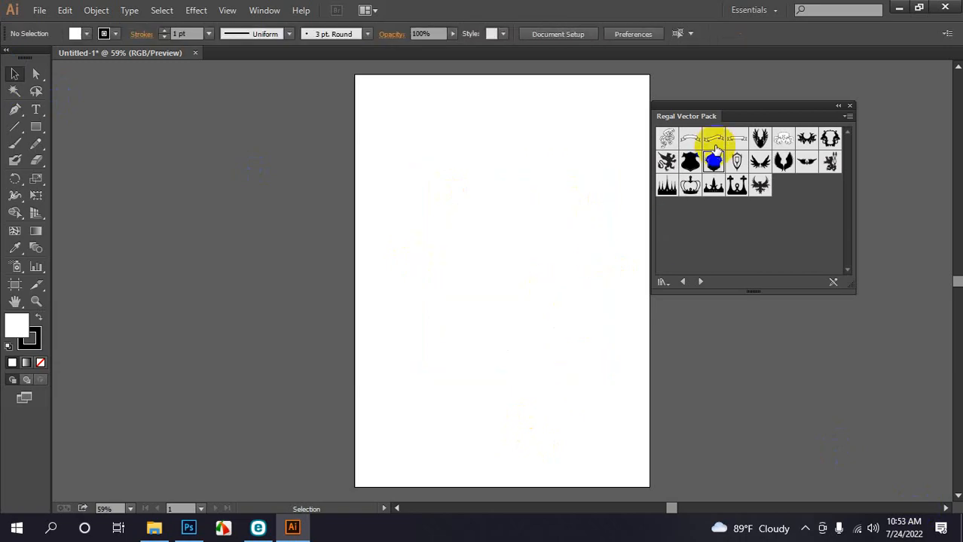
{"action": "left_click_drag", "start_coordinate": [676, 180], "coordinate": [475, 270]}
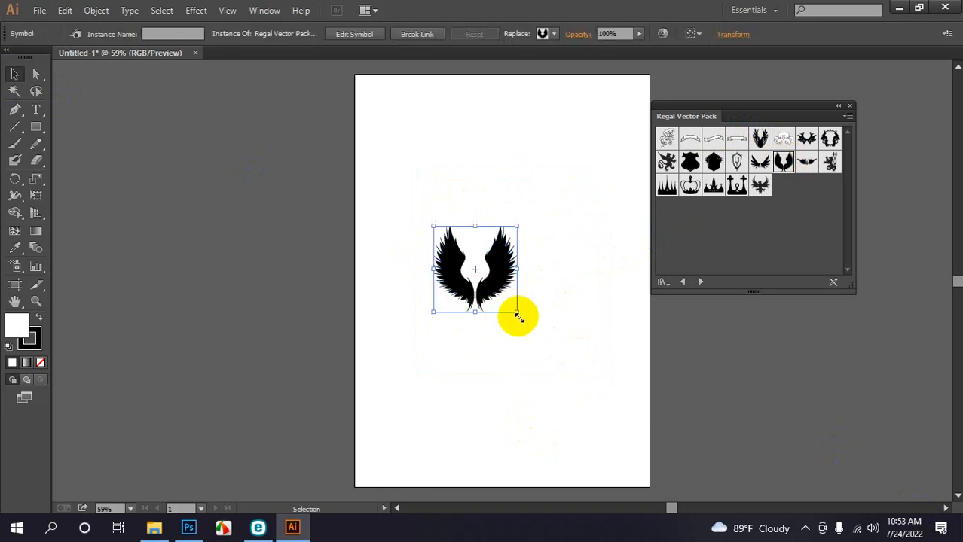
{"action": "left_click_drag", "start_coordinate": [517, 314], "coordinate": [620, 442]}
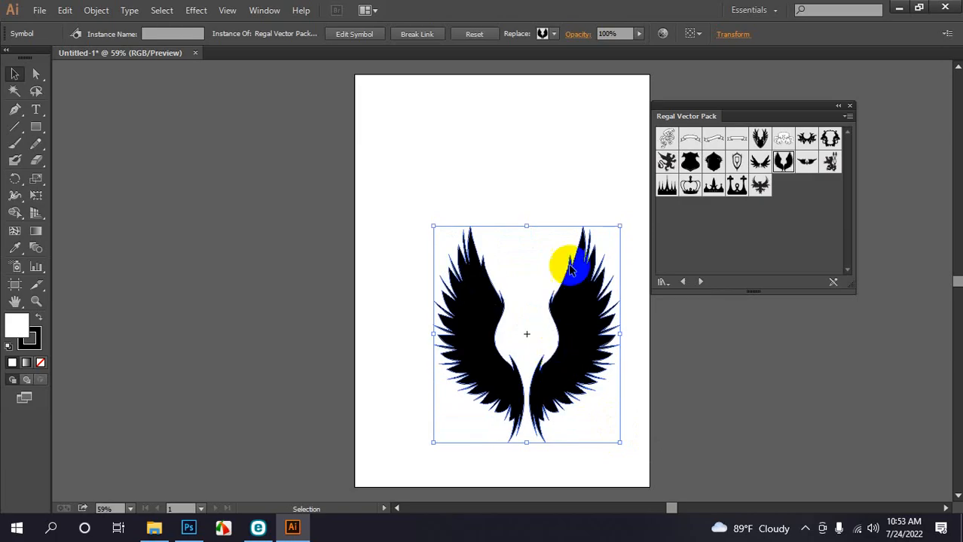
{"action": "left_click", "coordinate": [576, 146]}
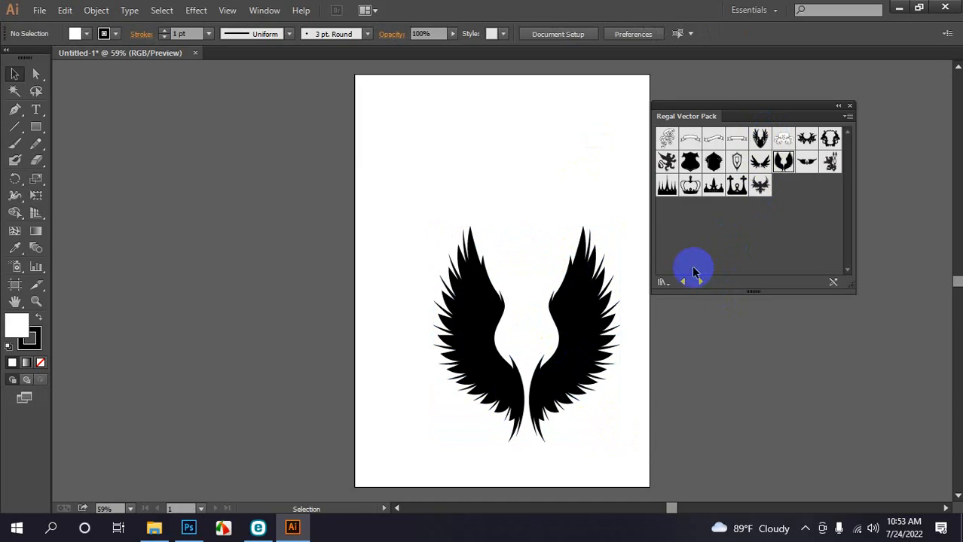
{"action": "left_click_drag", "start_coordinate": [413, 257], "coordinate": [626, 455]}
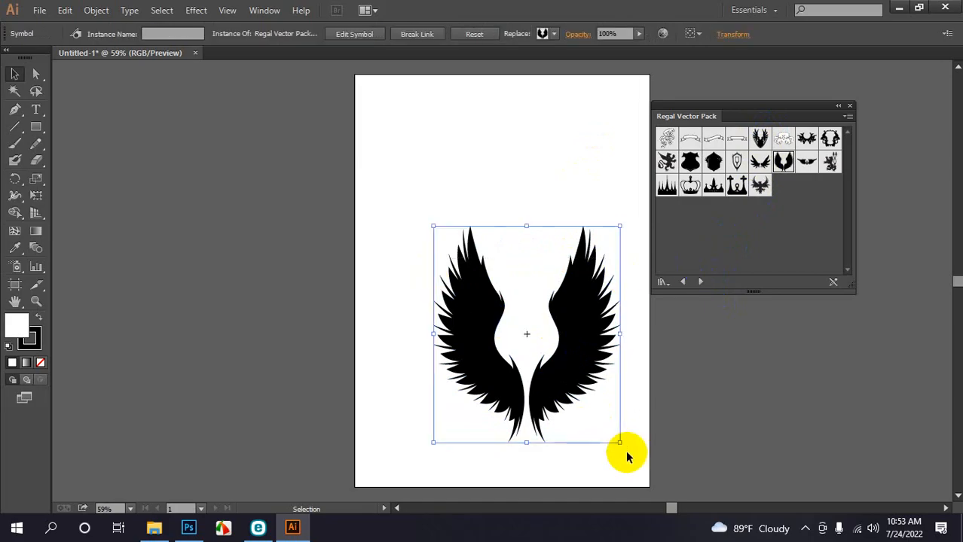
{"action": "key", "text": "Delete"}
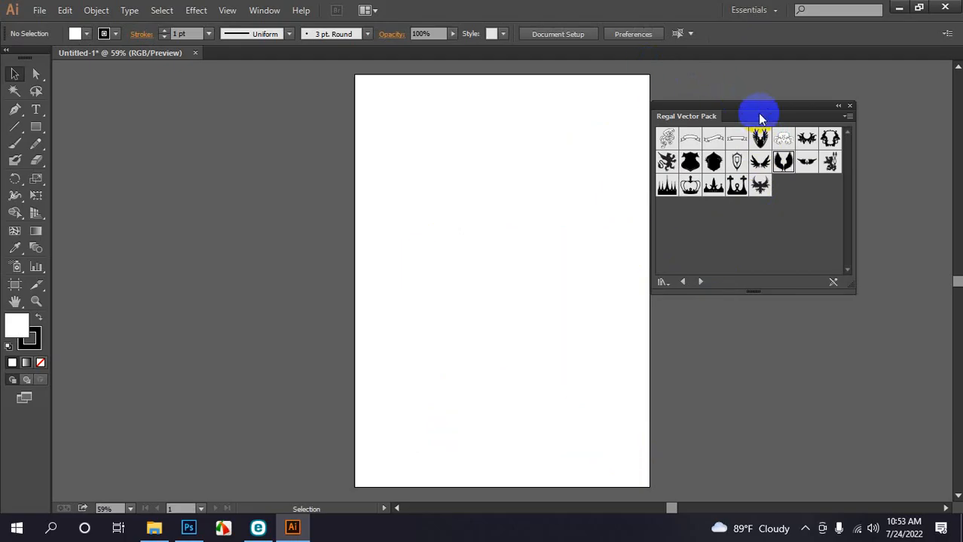
Drag the hatched shield symbol from Regal Vector Pack onto the artboard, enlarge and centre it
{"action": "left_click_drag", "start_coordinate": [759, 115], "coordinate": [821, 101]}
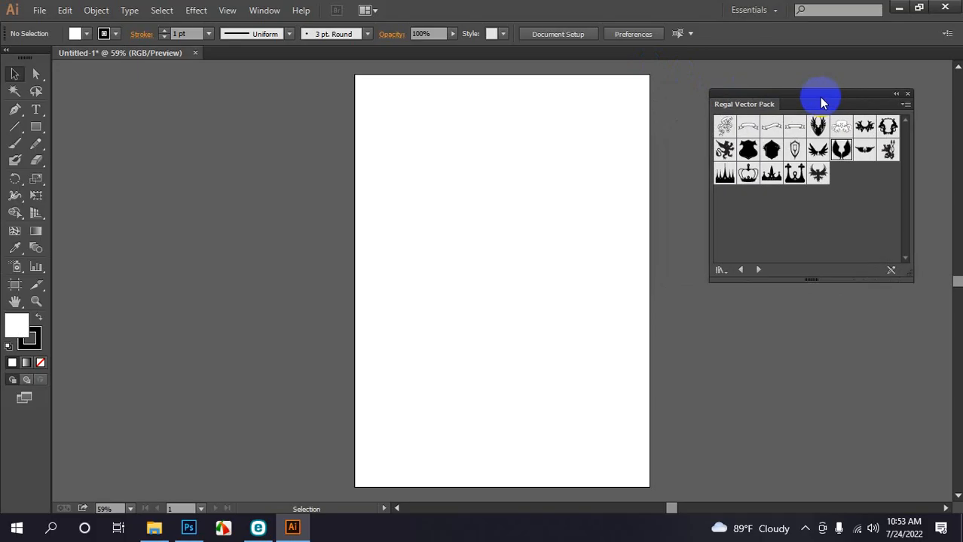
{"action": "left_click", "coordinate": [771, 150]}
{"action": "left_click_drag", "start_coordinate": [770, 150], "coordinate": [711, 449]}
{"action": "left_click_drag", "start_coordinate": [576, 259], "coordinate": [504, 205]}
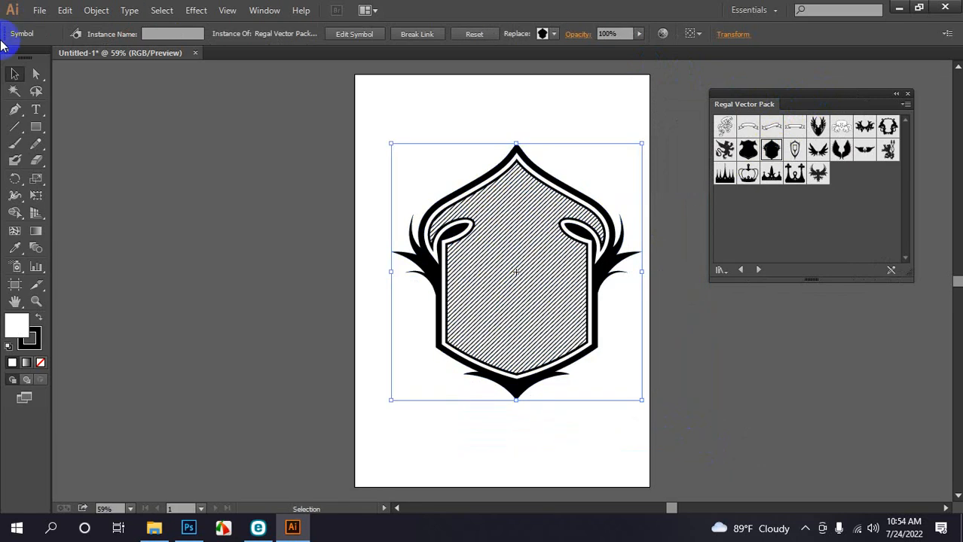
{"action": "left_click_drag", "start_coordinate": [3, 46], "coordinate": [15, 70]}
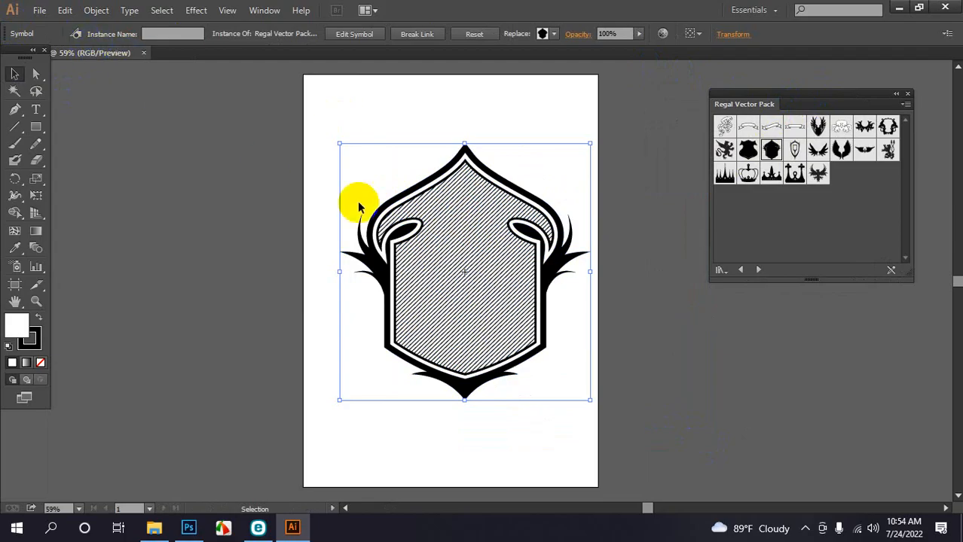
{"action": "left_click_drag", "start_coordinate": [445, 272], "coordinate": [432, 270]}
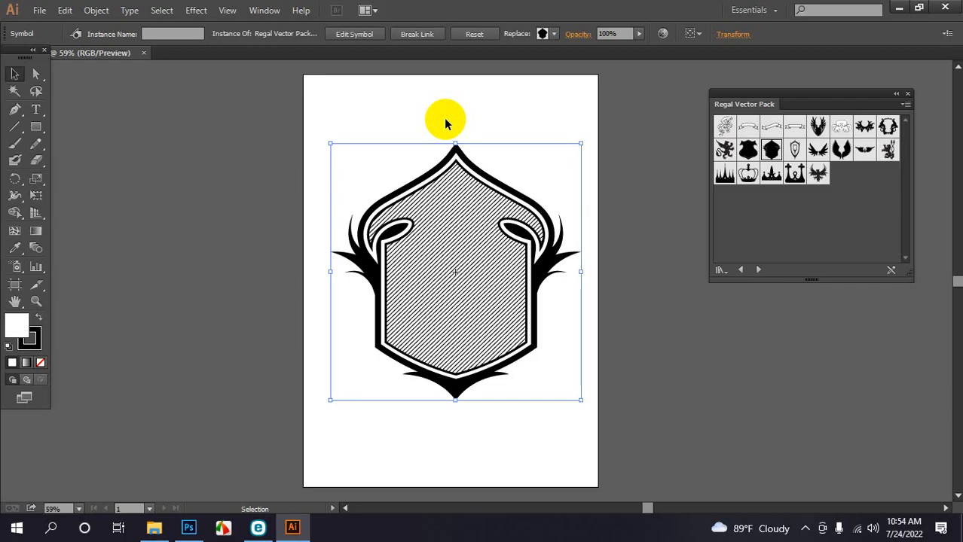
Expand the shield symbol into editable paths
{"action": "left_click", "coordinate": [73, 8]}
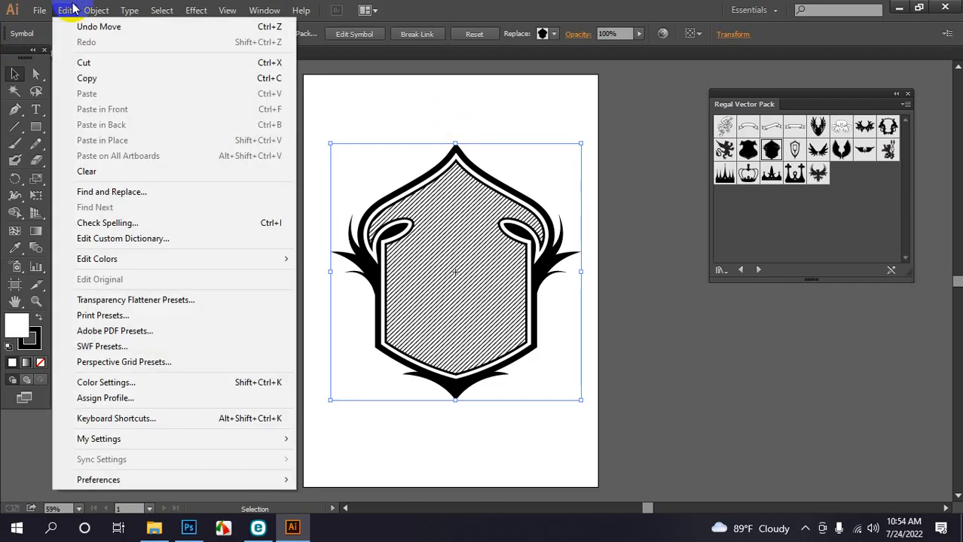
{"action": "mouse_move", "coordinate": [96, 9]}
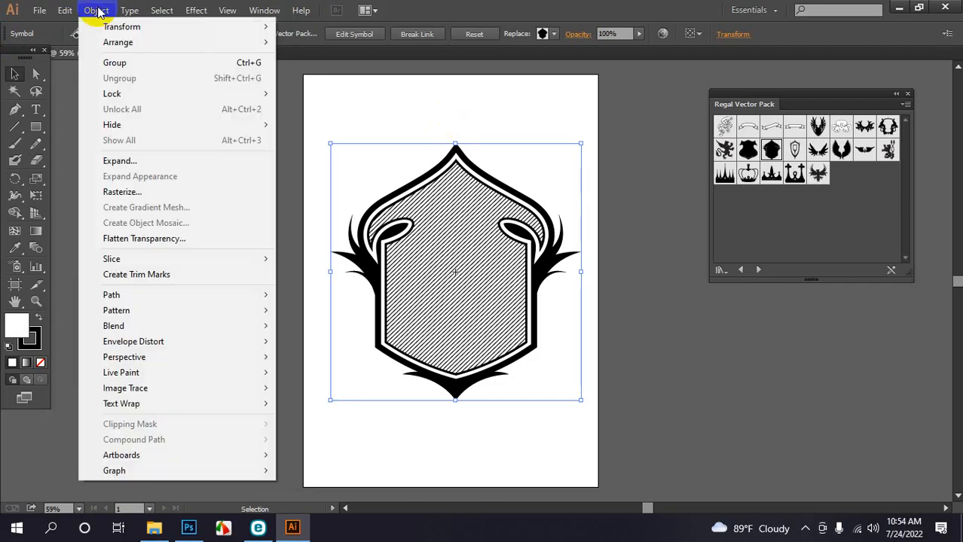
{"action": "left_click", "coordinate": [117, 162]}
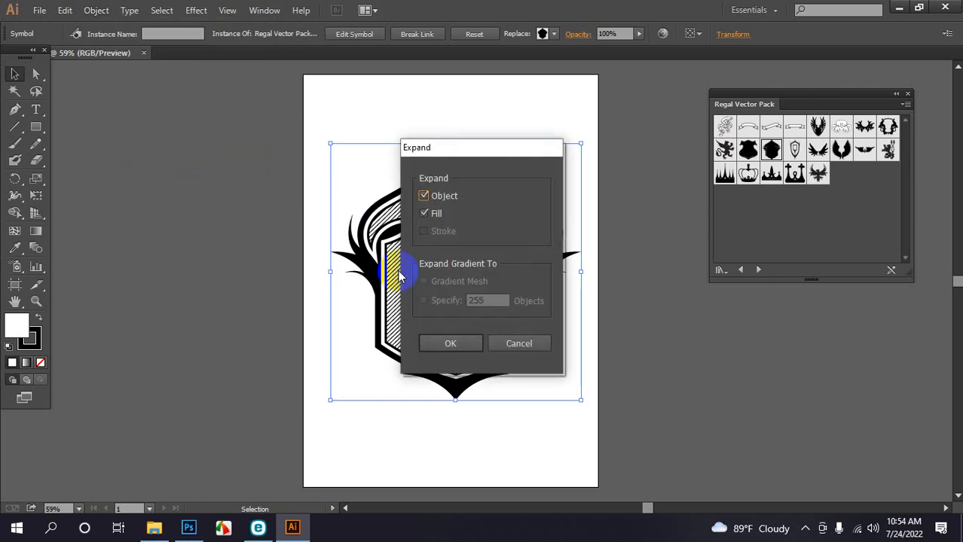
{"action": "left_click", "coordinate": [443, 347]}
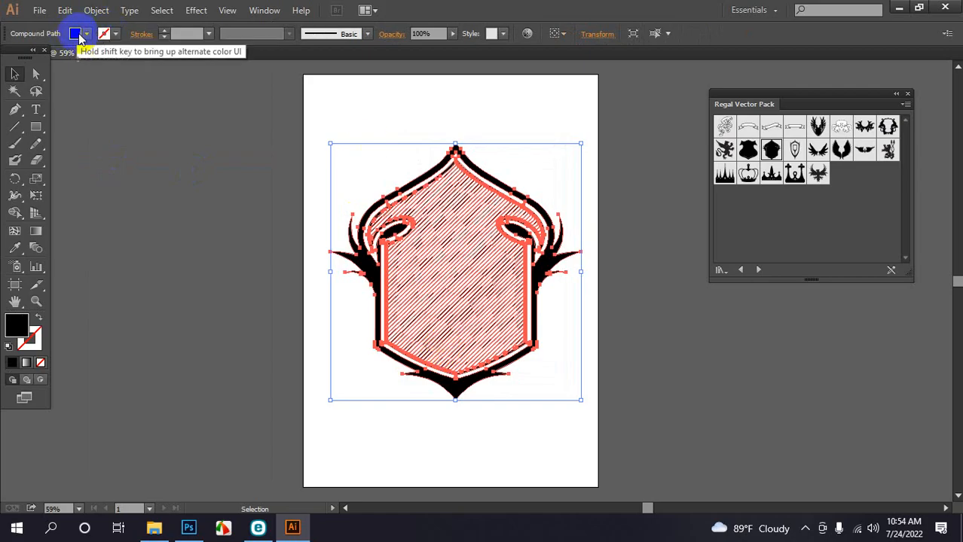
Try a red fill on the shield, restore black, and view it at actual size
{"action": "left_click", "coordinate": [77, 40]}
{"action": "left_click", "coordinate": [48, 57]}
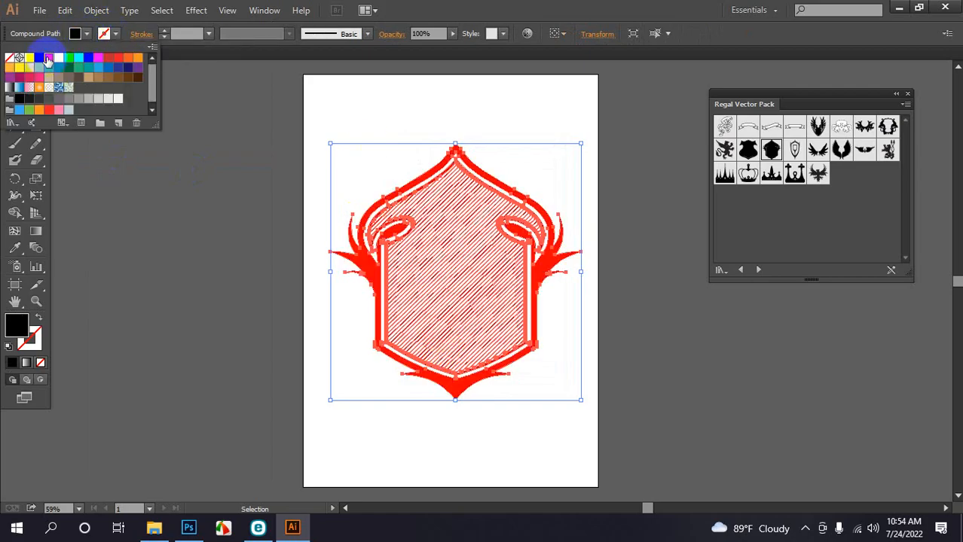
{"action": "left_click", "coordinate": [80, 34]}
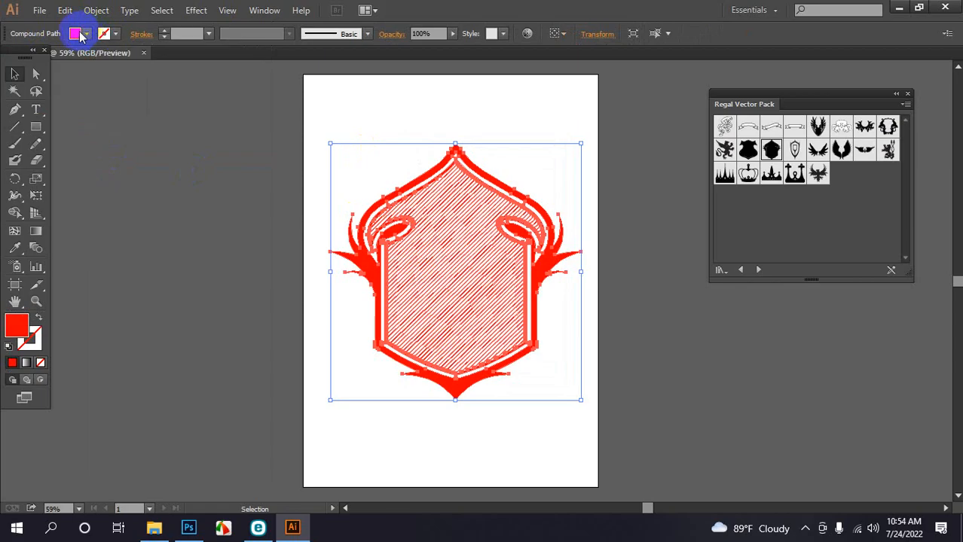
{"action": "left_click", "coordinate": [87, 36]}
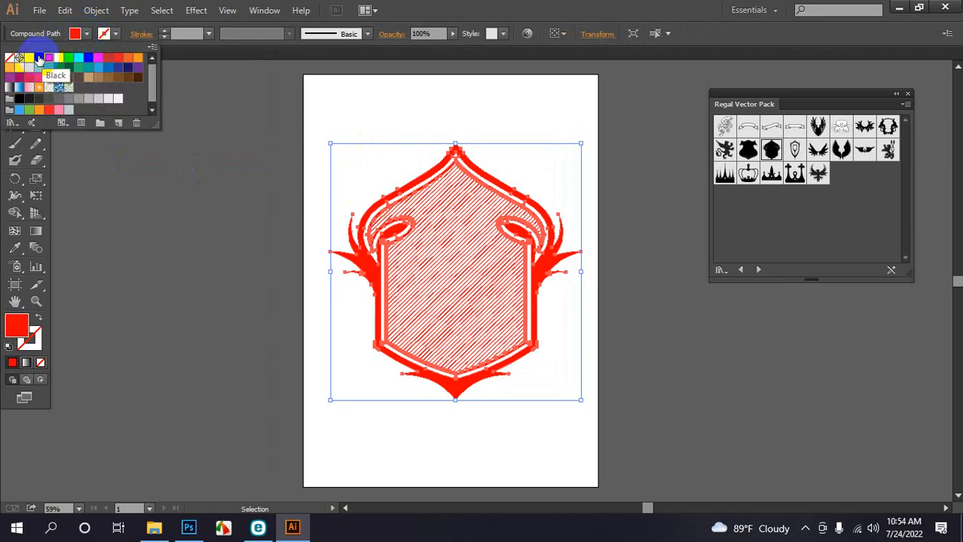
{"action": "left_click", "coordinate": [38, 58]}
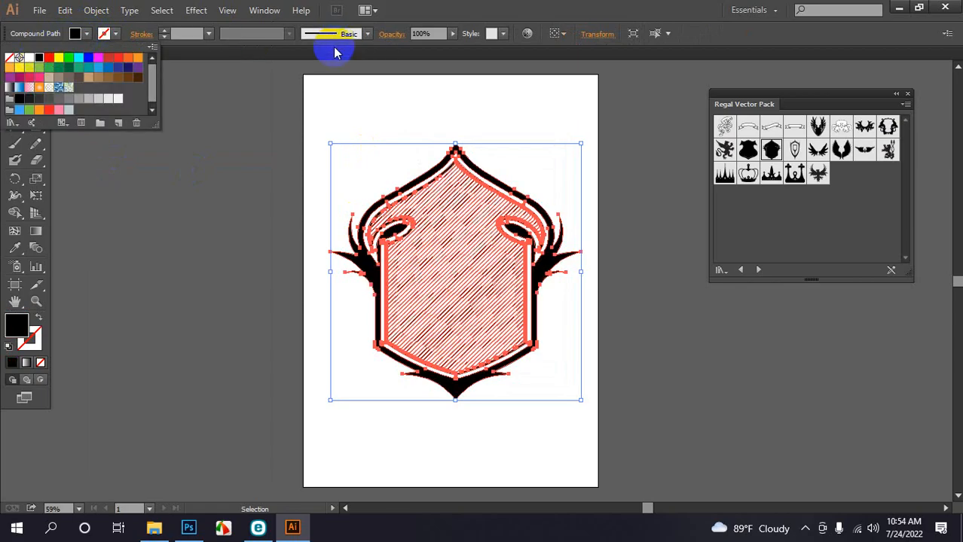
{"action": "left_click", "coordinate": [418, 56]}
{"action": "key", "text": "ctrl+plus"}
{"action": "key", "text": "ctrl+plus"}
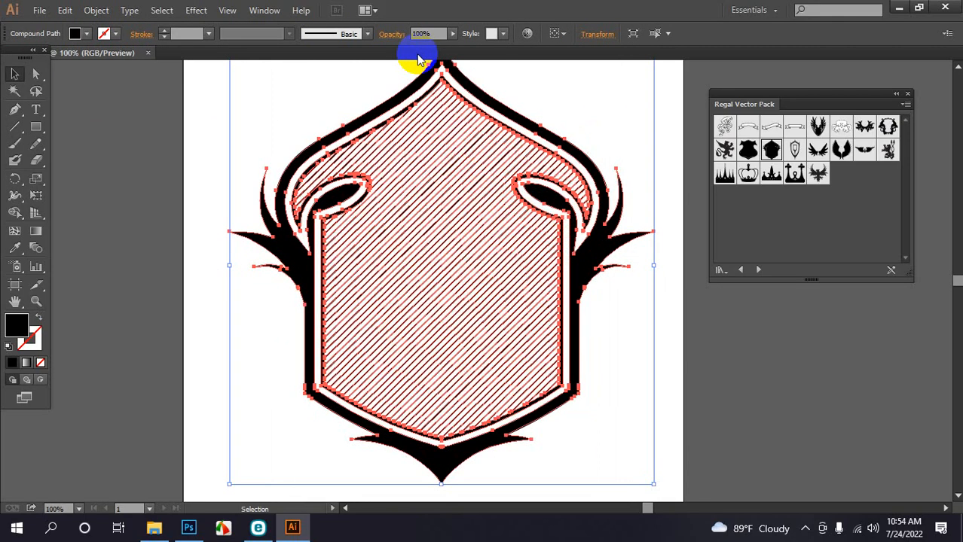
{"action": "scroll", "coordinate": [577, 128], "scroll_direction": "up", "scroll_amount": 1}
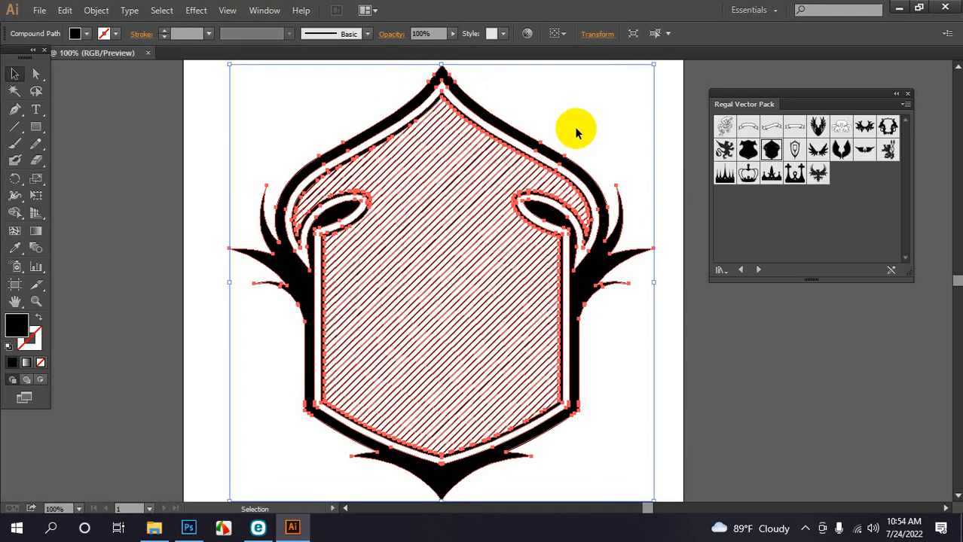
Type 'FREE BIRD' in the Algerian font near the artboard's upper left
{"action": "left_click", "coordinate": [200, 128]}
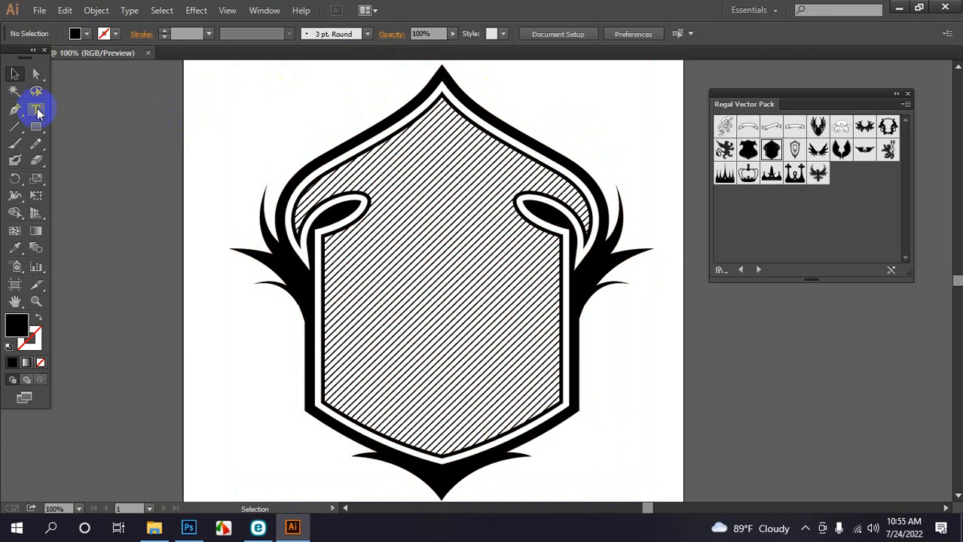
{"action": "left_click_drag", "start_coordinate": [38, 112], "coordinate": [72, 107]}
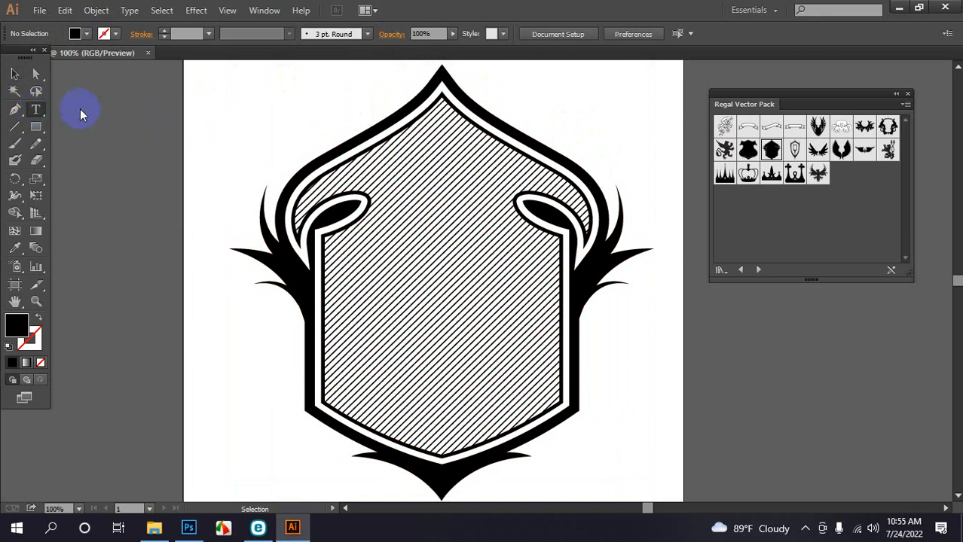
{"action": "left_click", "coordinate": [245, 128]}
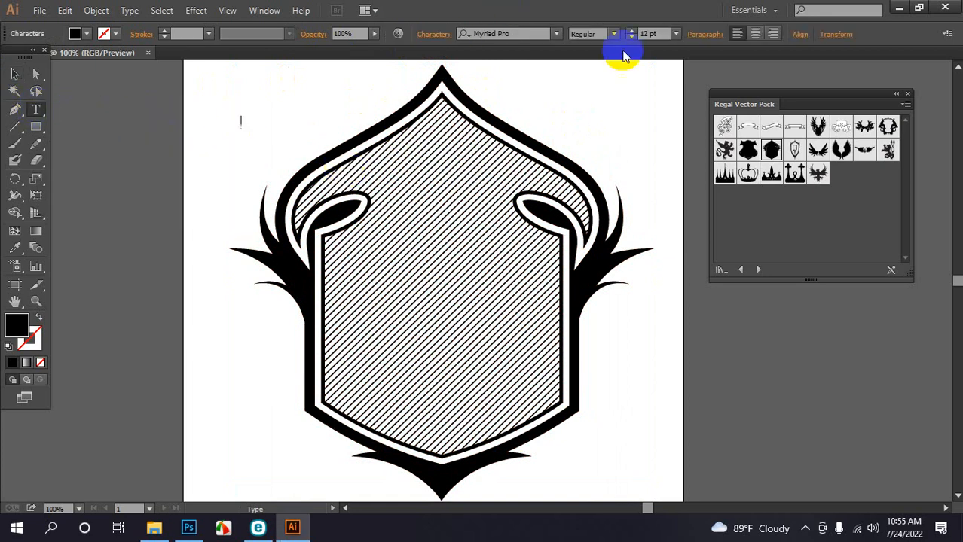
{"action": "left_click", "coordinate": [556, 35]}
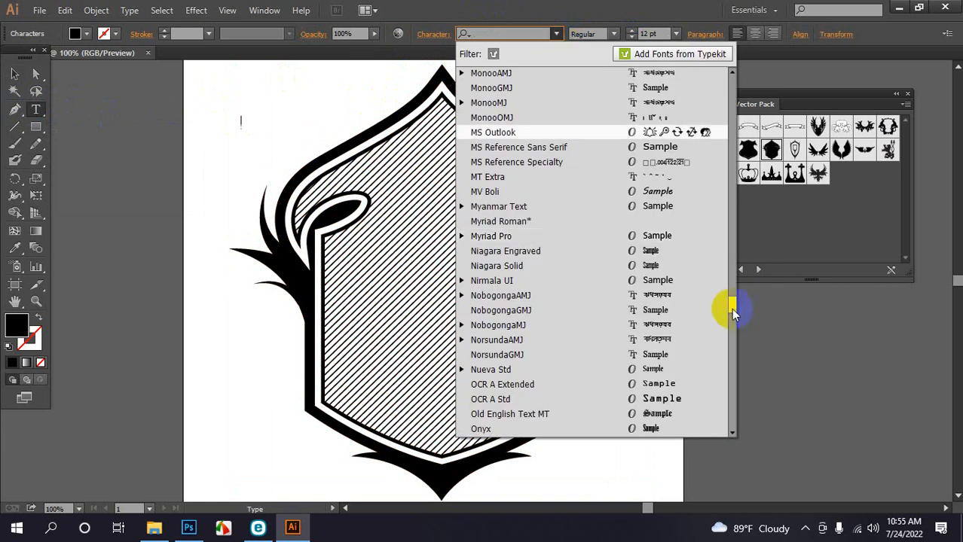
{"action": "left_click_drag", "start_coordinate": [734, 313], "coordinate": [731, 75]}
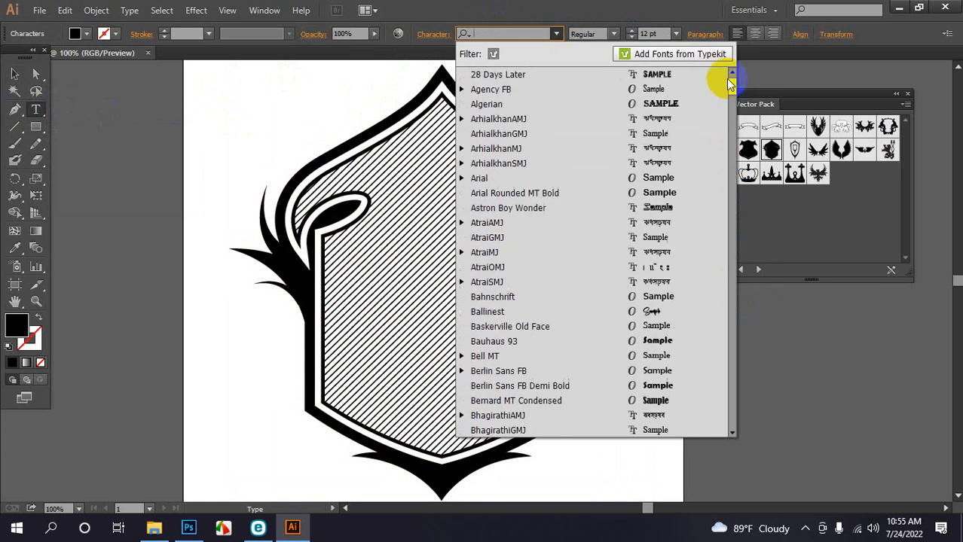
{"action": "left_click", "coordinate": [491, 103]}
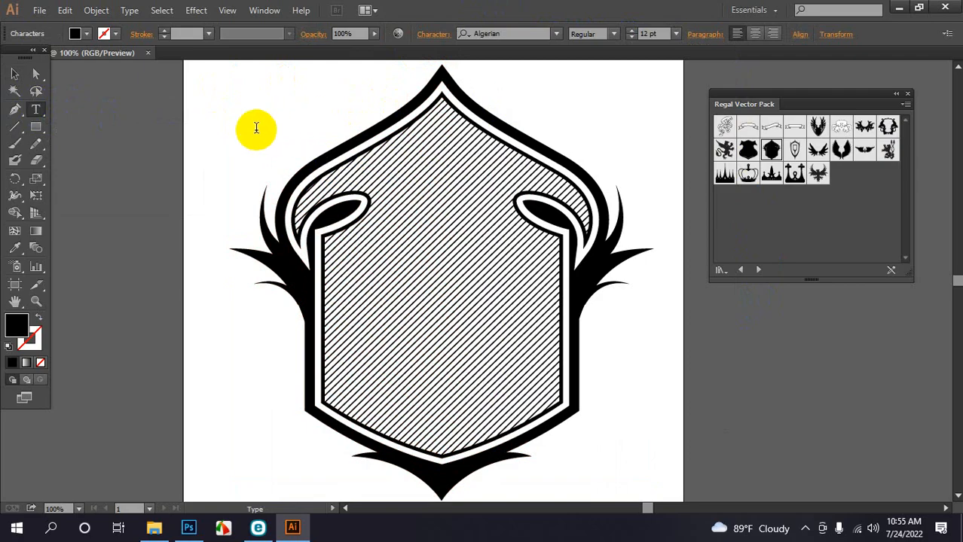
{"action": "left_click", "coordinate": [256, 128]}
{"action": "type", "text": "FR"}
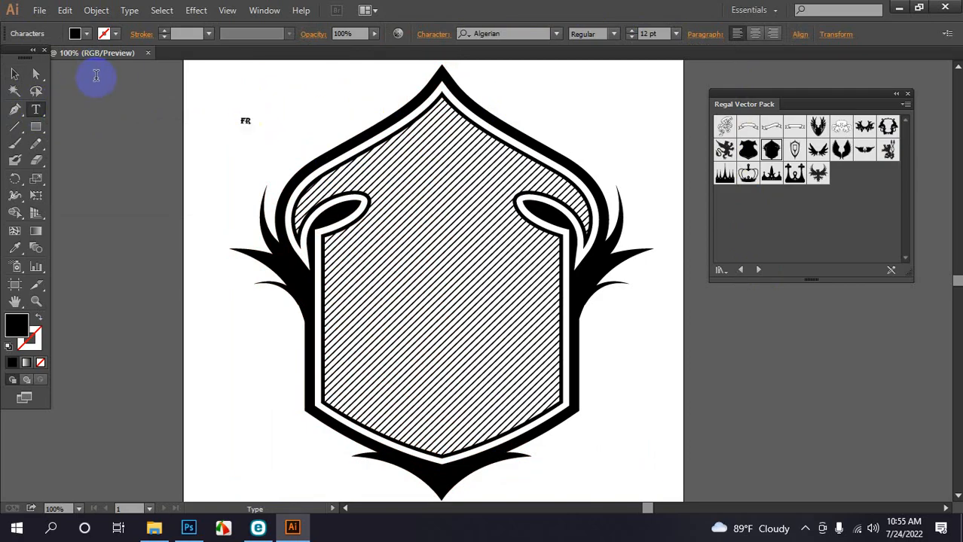
{"action": "type", "text": "EE BIRD"}
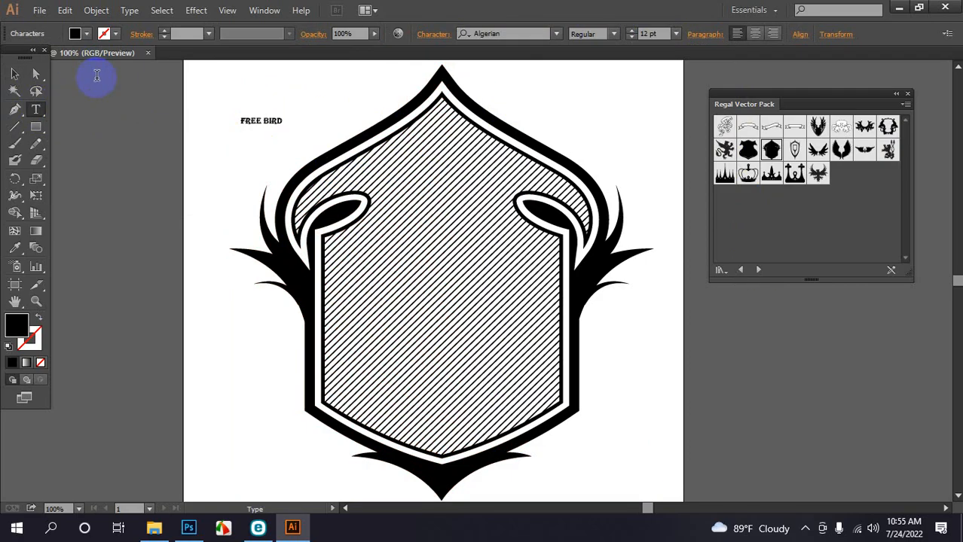
Scale the FREE BIRD text to about 66 pt and place it across the shield top
{"action": "left_click", "coordinate": [14, 74]}
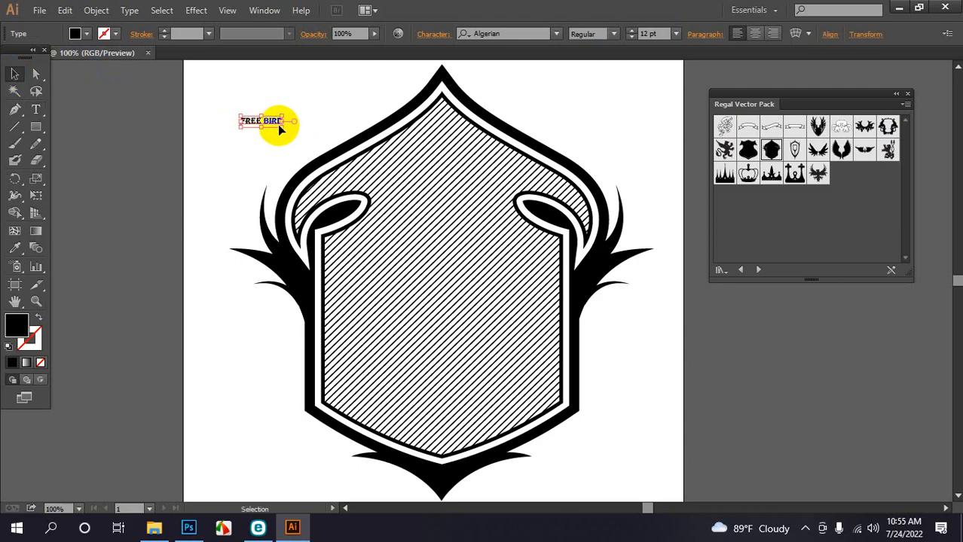
{"action": "left_click_drag", "start_coordinate": [284, 126], "coordinate": [381, 181]}
{"action": "left_click_drag", "start_coordinate": [329, 156], "coordinate": [454, 172]}
{"action": "left_click_drag", "start_coordinate": [458, 175], "coordinate": [459, 174]}
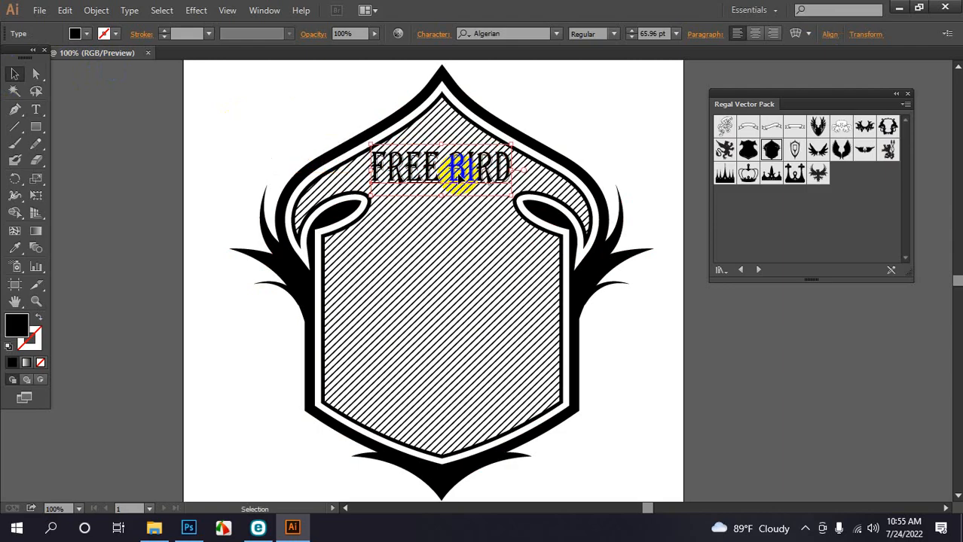
{"action": "left_click", "coordinate": [196, 10]}
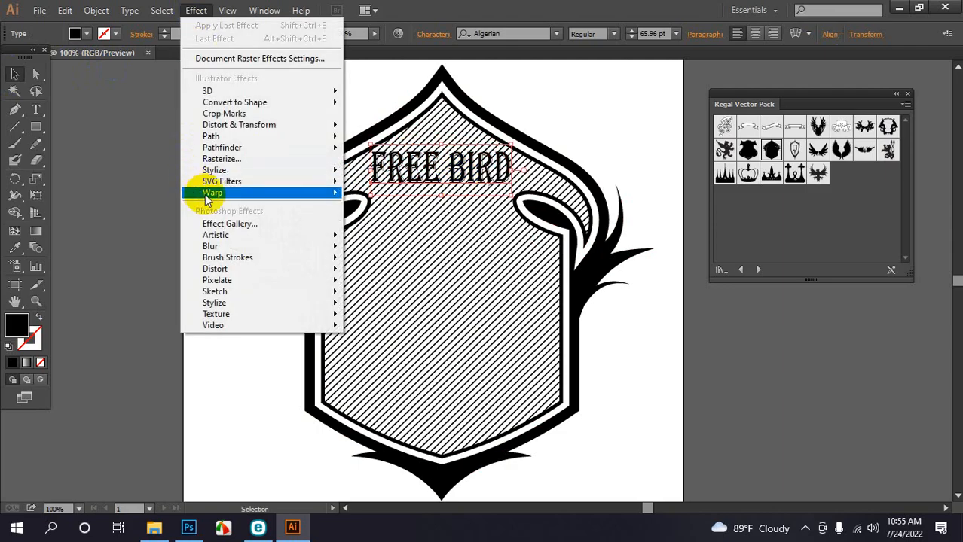
Apply an Arc warp with 50% horizontal bend to the FREE BIRD text
{"action": "mouse_move", "coordinate": [205, 193]}
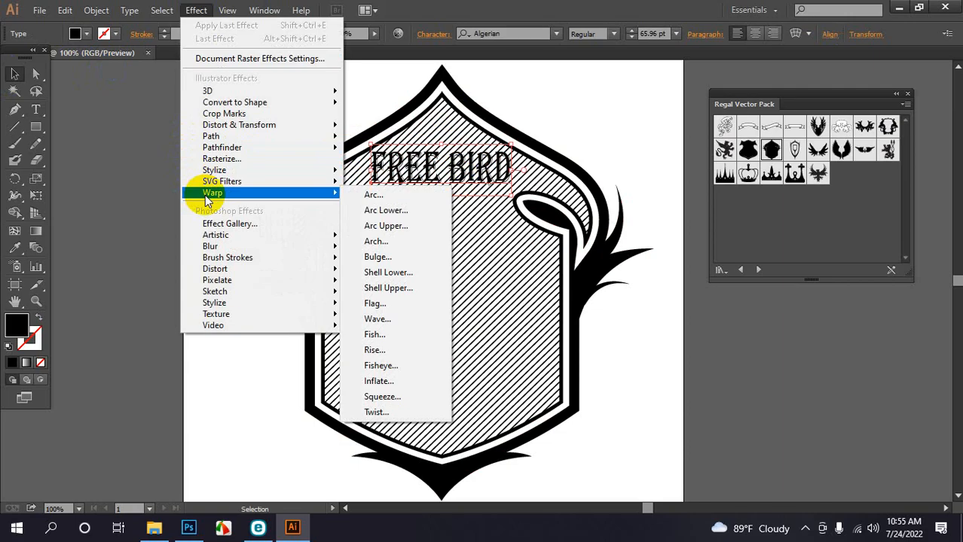
{"action": "left_click", "coordinate": [385, 200]}
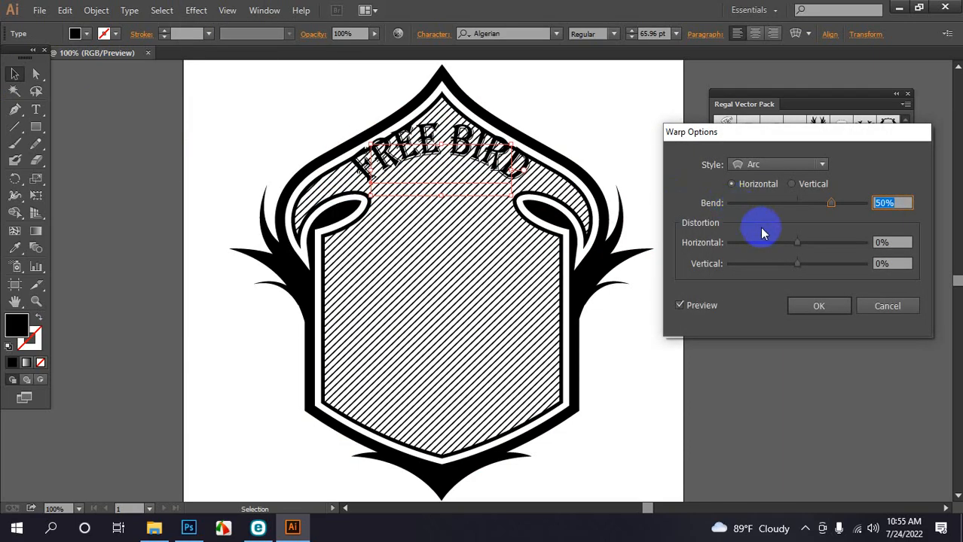
{"action": "left_click", "coordinate": [836, 308]}
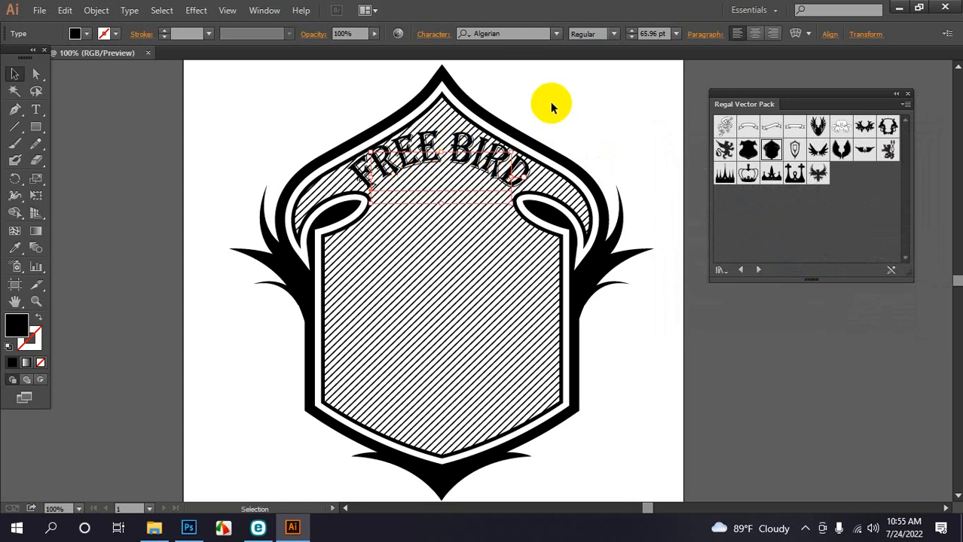
{"action": "left_click", "coordinate": [599, 80]}
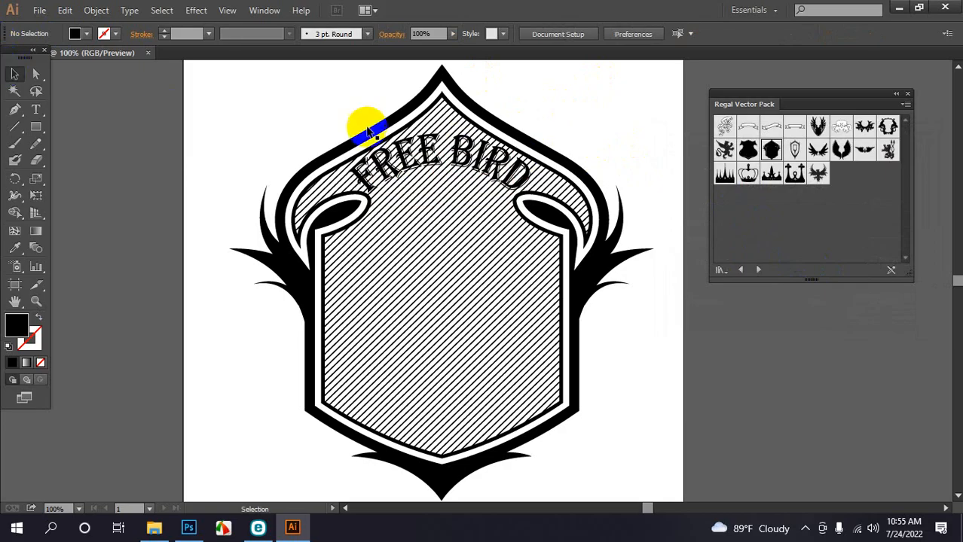
Select the whole emblem and apply Pathfinder Trim to it
{"action": "left_click_drag", "start_coordinate": [267, 98], "coordinate": [430, 284]}
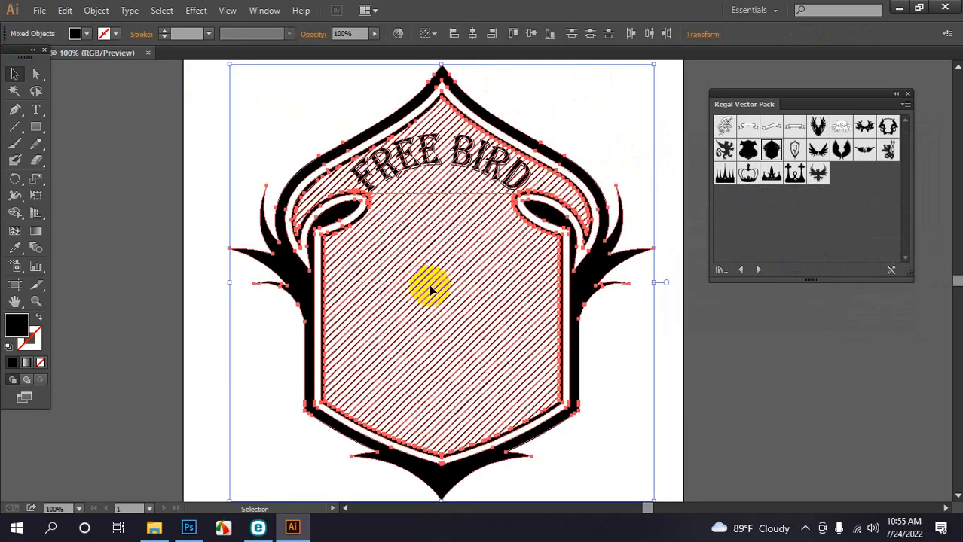
{"action": "left_click", "coordinate": [256, 11]}
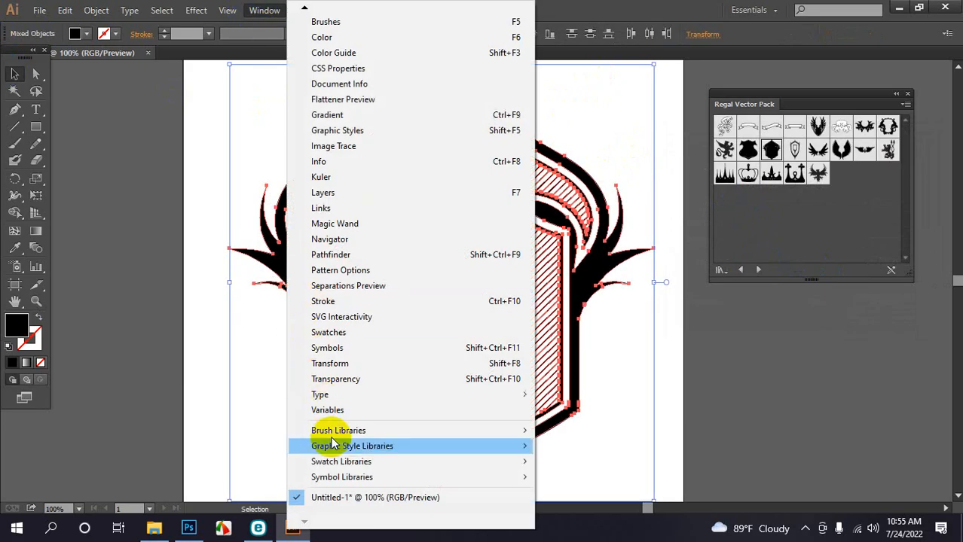
{"action": "left_click", "coordinate": [335, 255]}
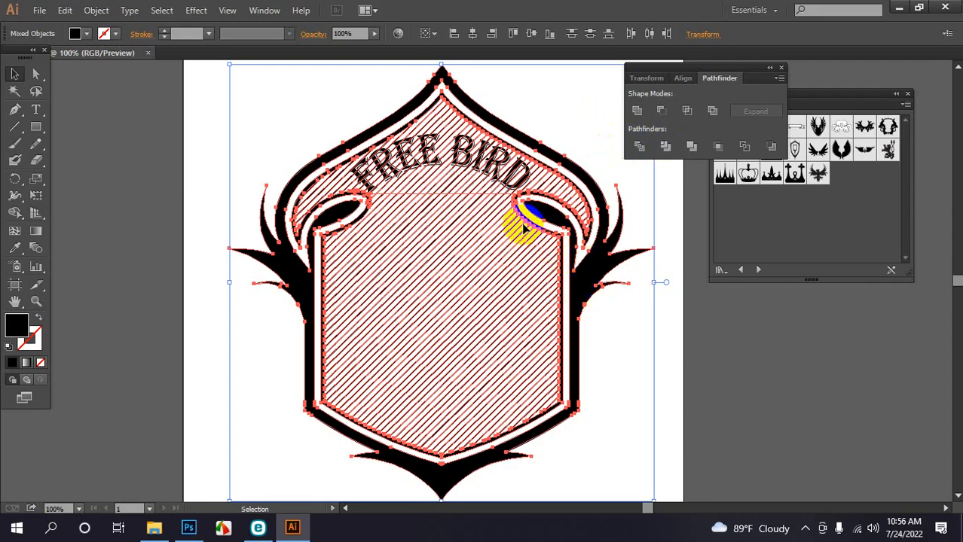
{"action": "left_click", "coordinate": [665, 147]}
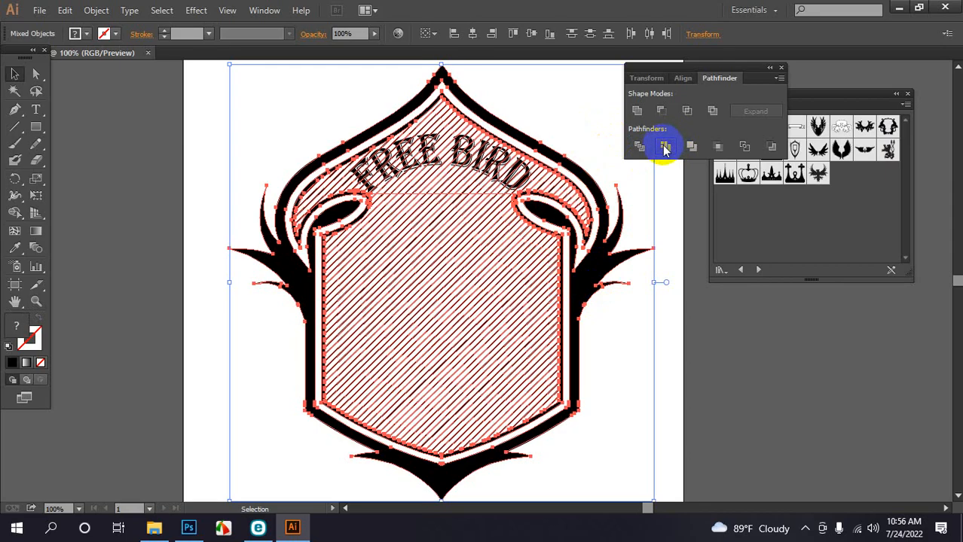
Test-move the FREE BIRD text, then undo so it stays in place
{"action": "left_click", "coordinate": [664, 201]}
{"action": "left_click", "coordinate": [519, 167]}
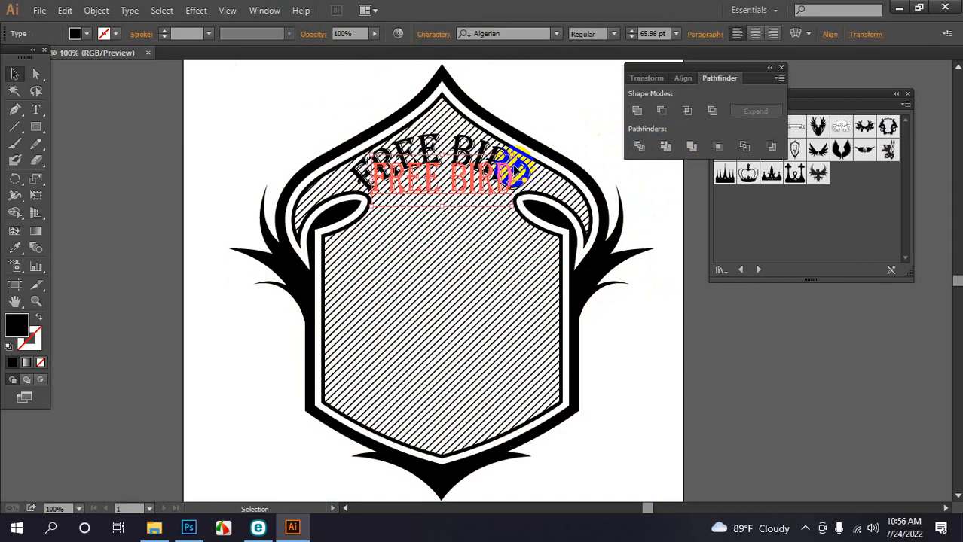
{"action": "left_click_drag", "start_coordinate": [520, 167], "coordinate": [565, 113]}
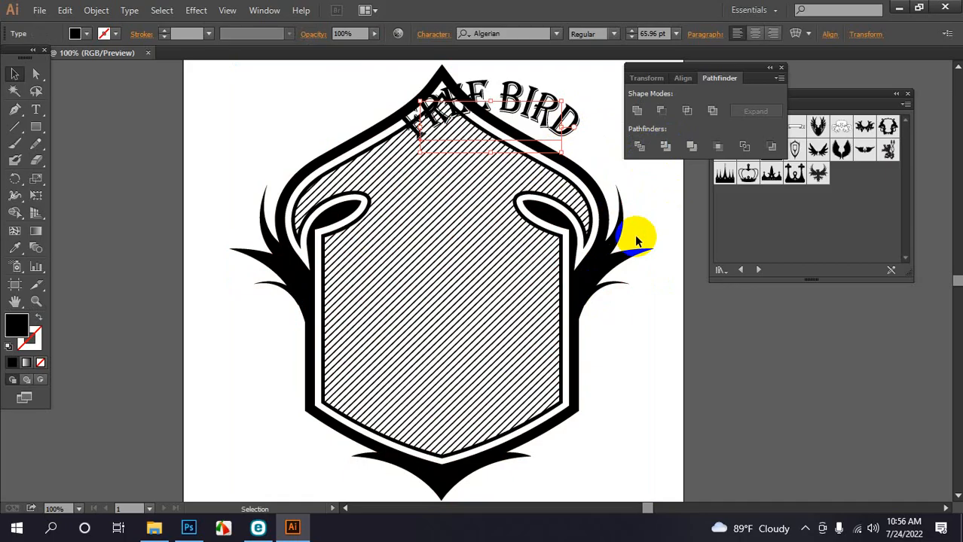
{"action": "key", "text": "ctrl+z"}
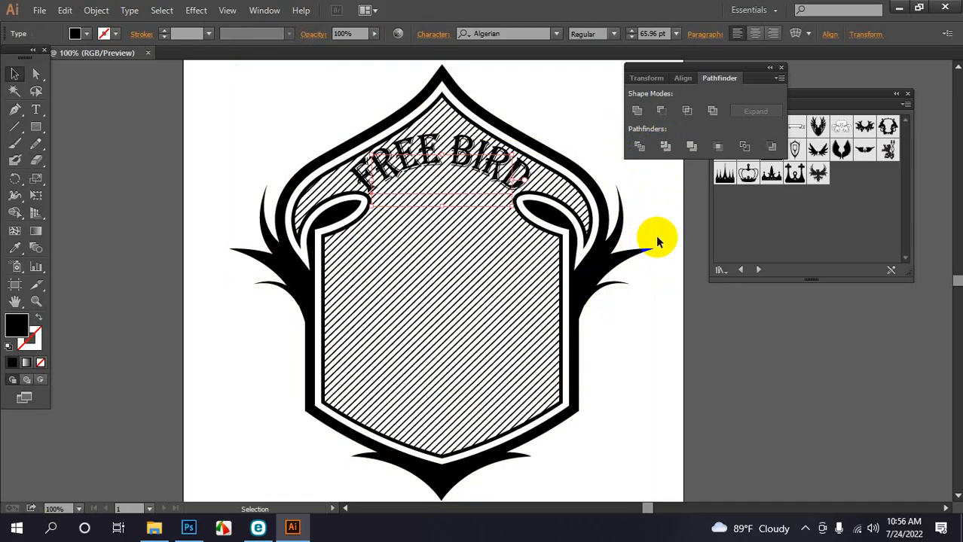
{"action": "left_click", "coordinate": [96, 9]}
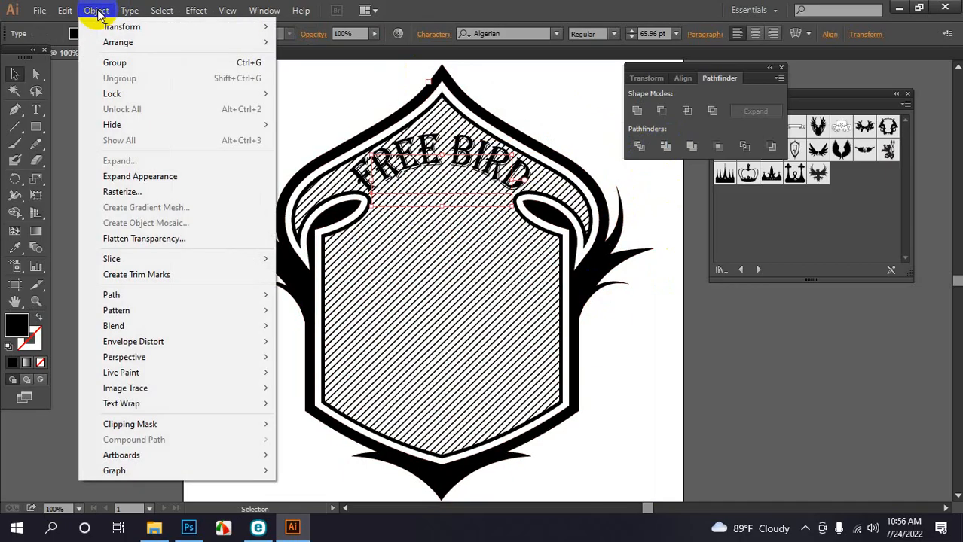
Outline the warped FREE BIRD text and trim the whole emblem again with Pathfinder
{"action": "left_click", "coordinate": [149, 176]}
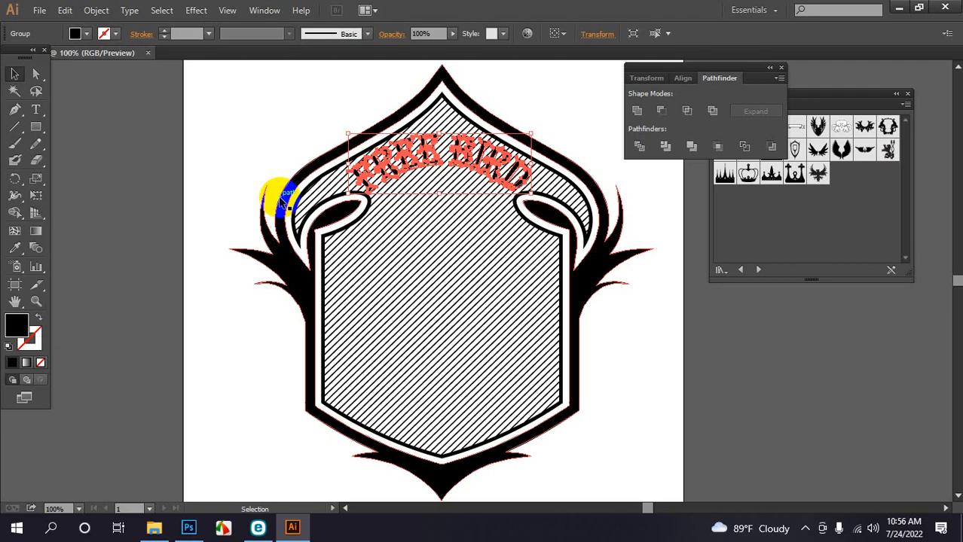
{"action": "left_click_drag", "start_coordinate": [271, 98], "coordinate": [469, 295]}
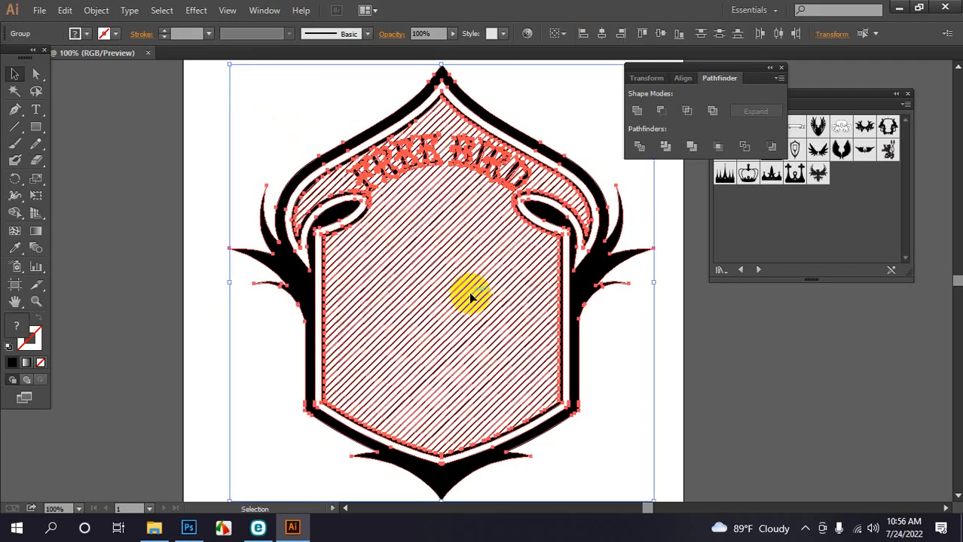
{"action": "left_click", "coordinate": [665, 147]}
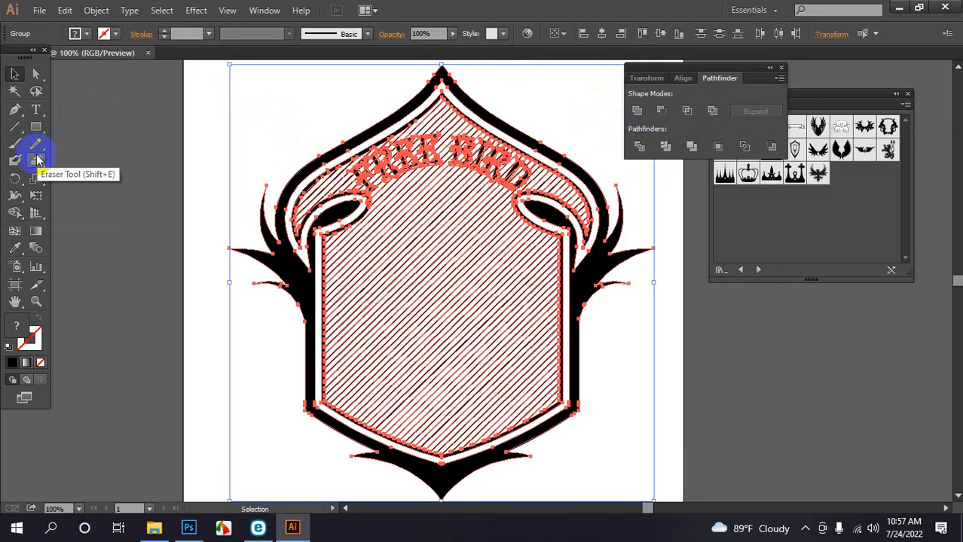
{"action": "left_click", "coordinate": [665, 147]}
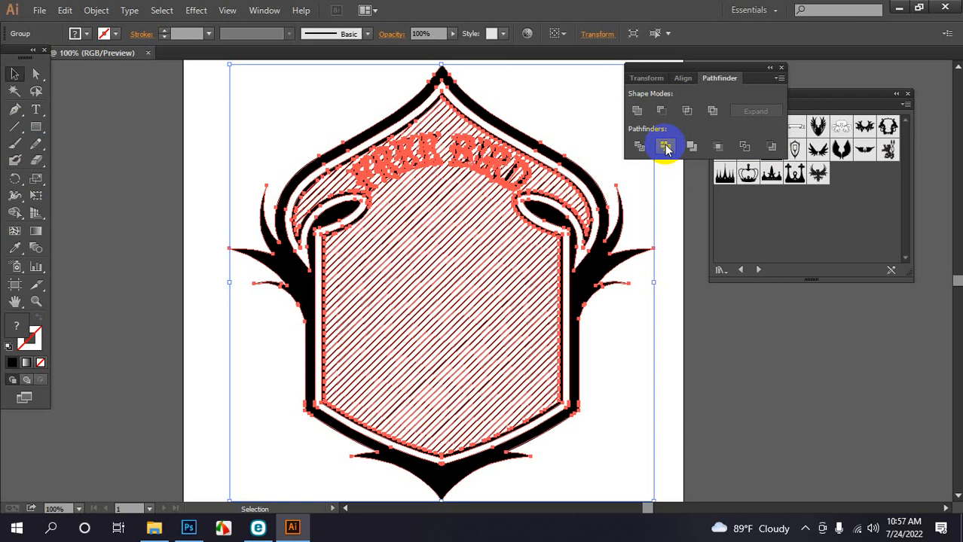
Ungroup the badge artwork into separate pieces and deselect
{"action": "left_click", "coordinate": [280, 103]}
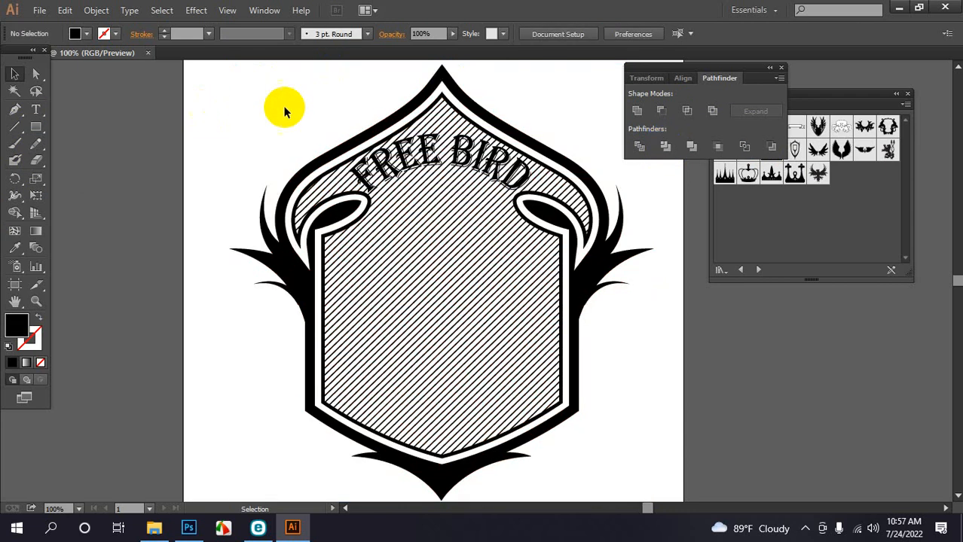
{"action": "left_click", "coordinate": [364, 187]}
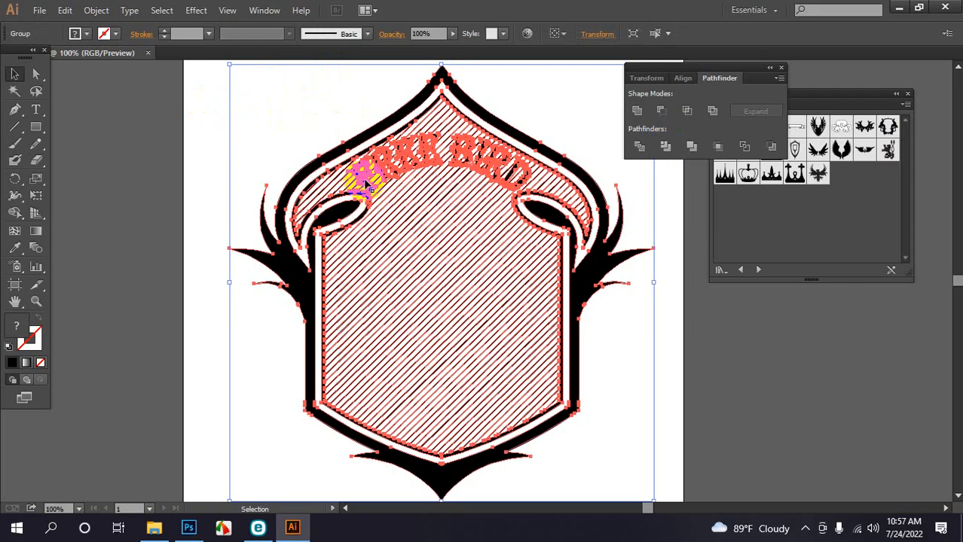
{"action": "right_click", "coordinate": [365, 184]}
{"action": "left_click", "coordinate": [406, 263]}
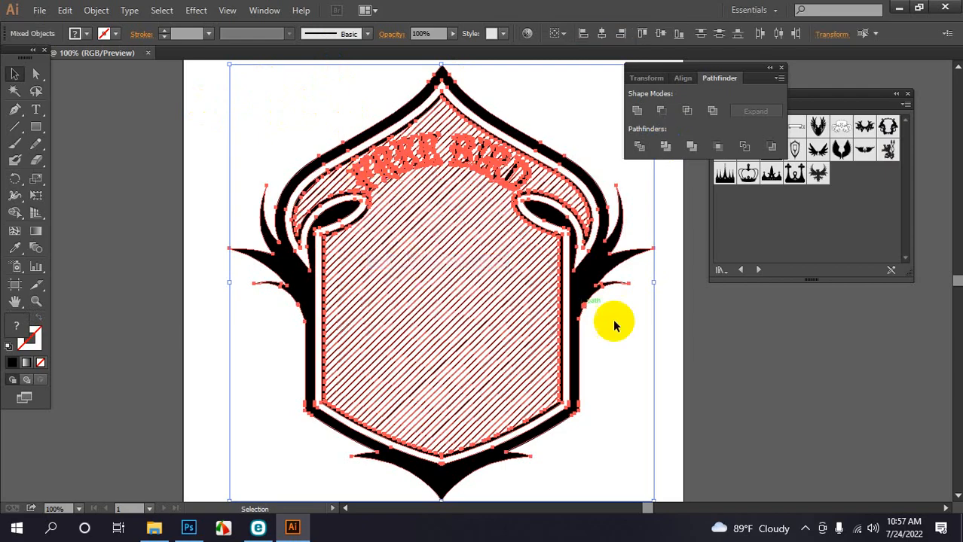
{"action": "left_click", "coordinate": [661, 345]}
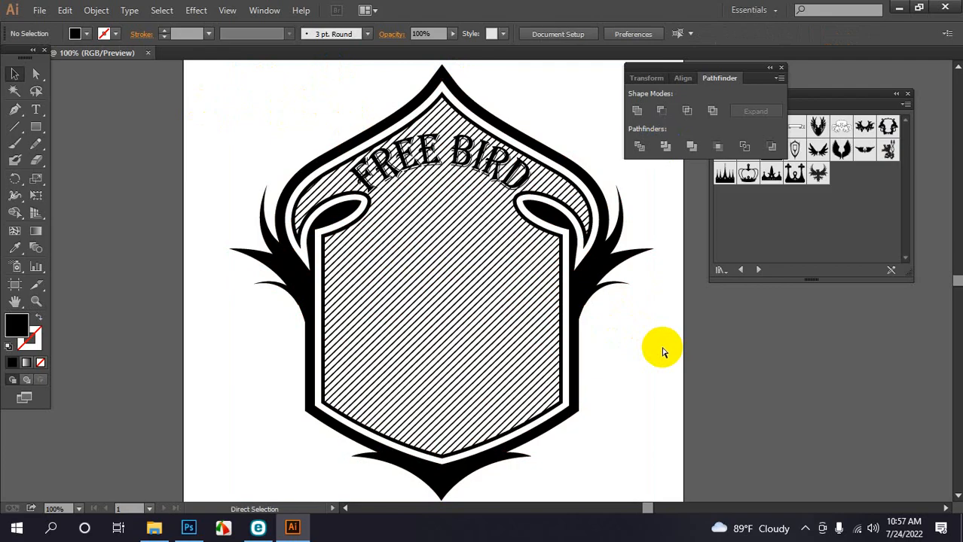
Zoomed in, Shift-select all eight FREE BIRD letters (F, R, E, E, B, I, R, D)
{"action": "key", "text": "ctrl+equal"}
{"action": "key", "text": "ctrl+equal"}
{"action": "scroll", "coordinate": [413, 271], "scroll_direction": "up", "scroll_amount": 4}
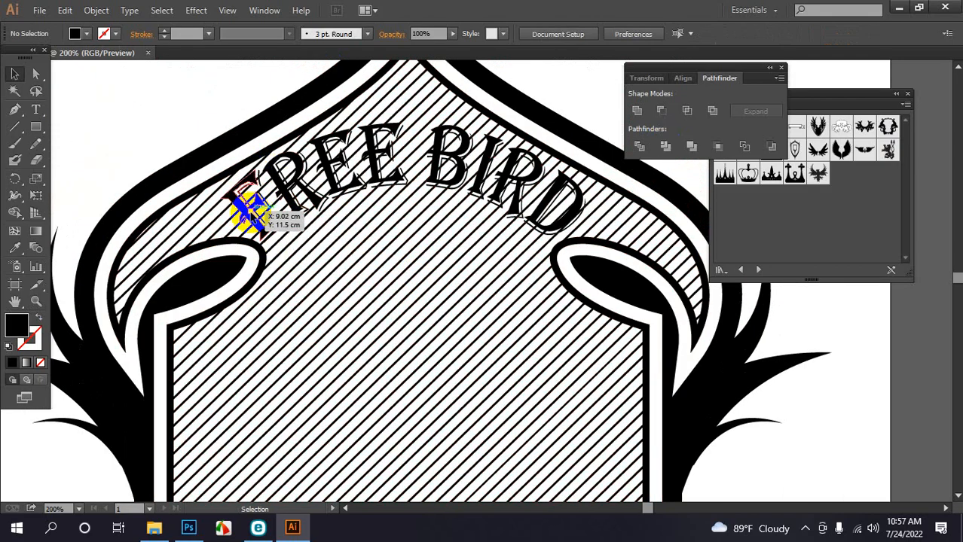
{"action": "left_click", "coordinate": [248, 201]}
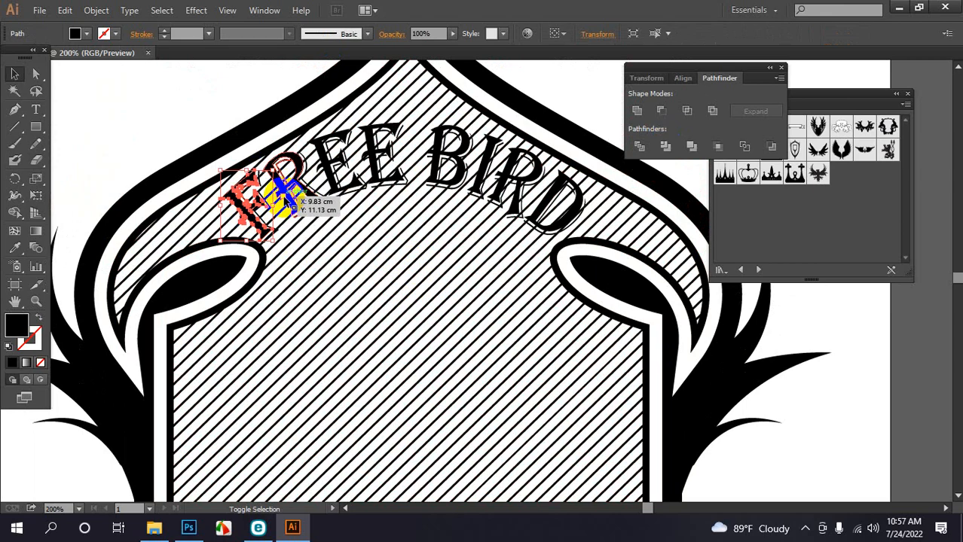
{"action": "left_click", "coordinate": [301, 182], "text": "shift"}
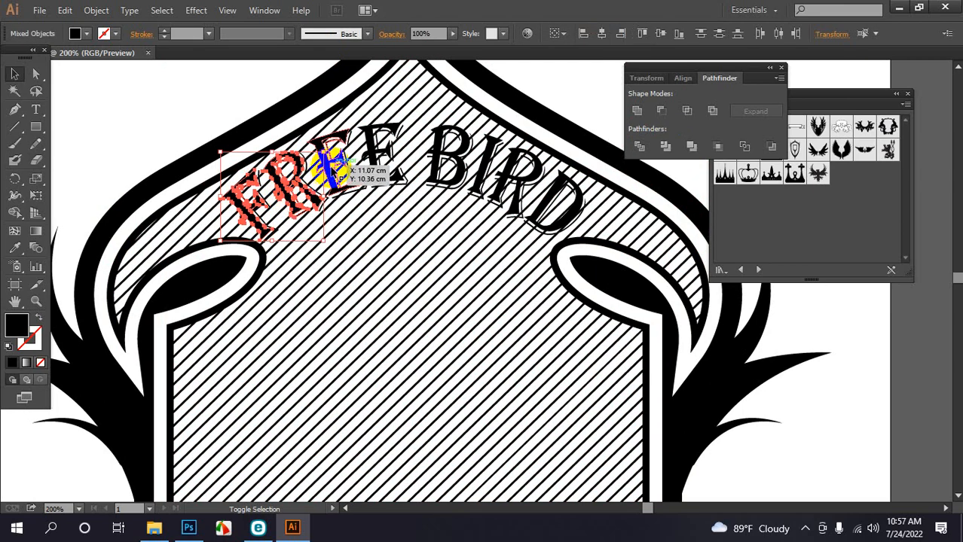
{"action": "left_click", "coordinate": [335, 166], "text": "shift"}
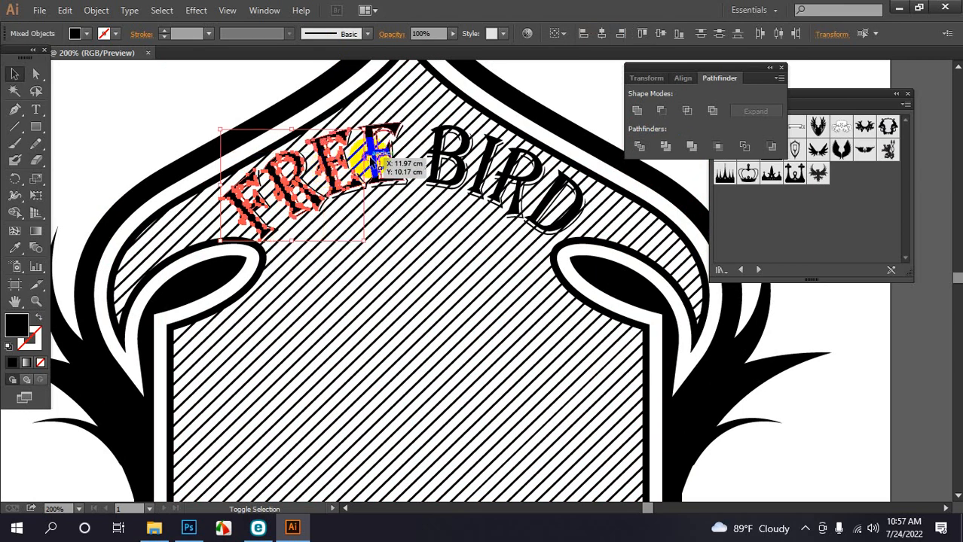
{"action": "left_click", "coordinate": [375, 158], "text": "shift"}
{"action": "left_click", "coordinate": [444, 153], "text": "shift"}
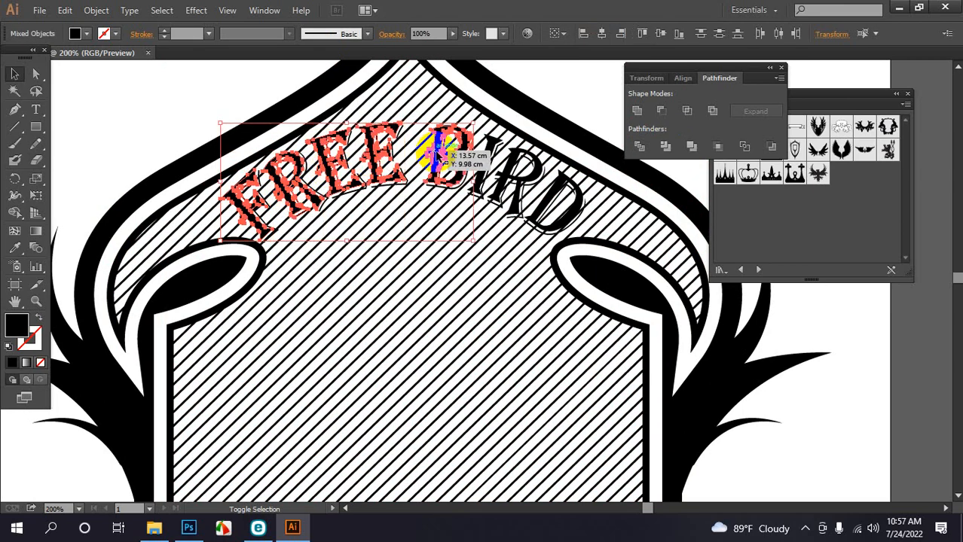
{"action": "left_click", "coordinate": [482, 160], "text": "shift"}
{"action": "left_click", "coordinate": [518, 172], "text": "shift"}
{"action": "left_click", "coordinate": [541, 190], "text": "shift"}
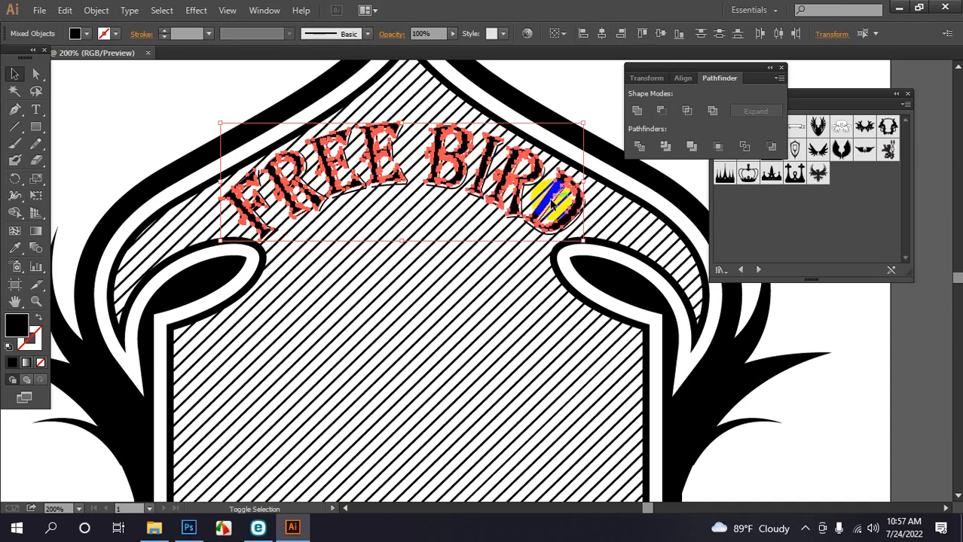
{"action": "left_click", "coordinate": [554, 202], "text": "shift"}
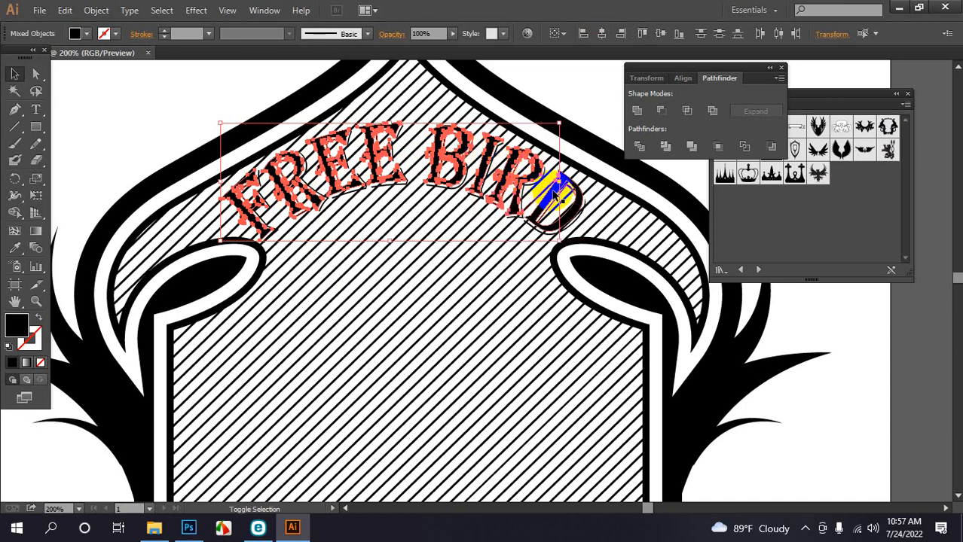
{"action": "left_click", "coordinate": [555, 194], "text": "shift"}
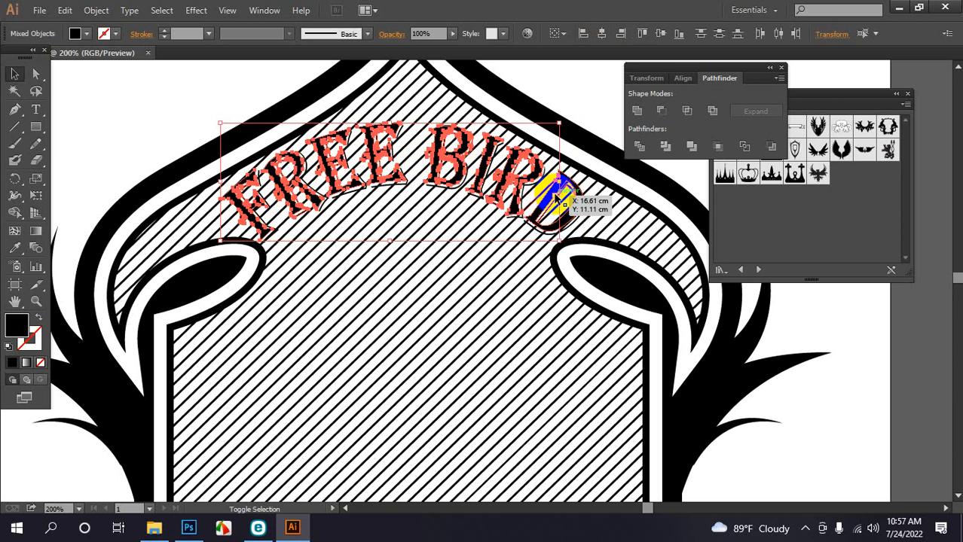
{"action": "left_click", "coordinate": [552, 202], "text": "shift"}
{"action": "left_click", "coordinate": [546, 202], "text": "shift"}
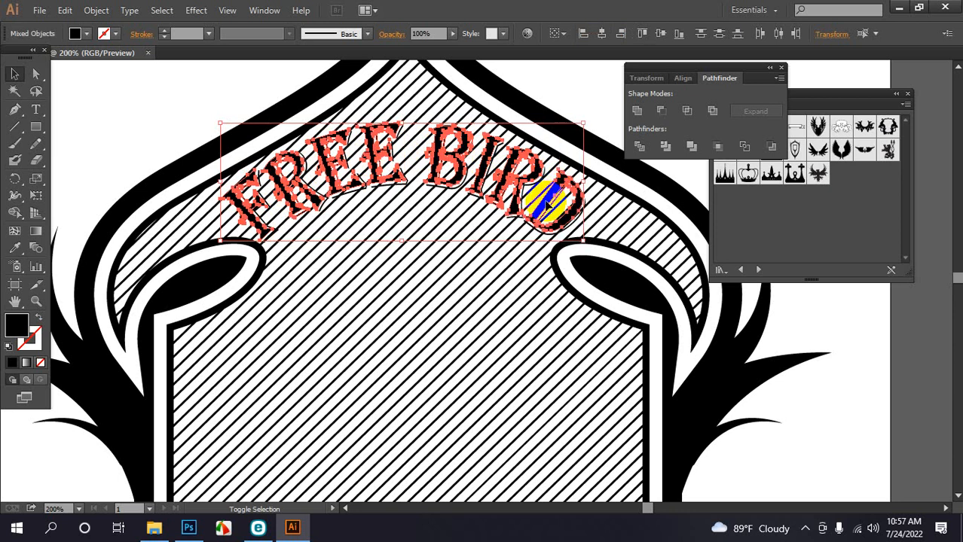
{"action": "key", "text": "ctrl+minus"}
{"action": "key", "text": "ctrl+minus"}
{"action": "key", "text": "ctrl+minus"}
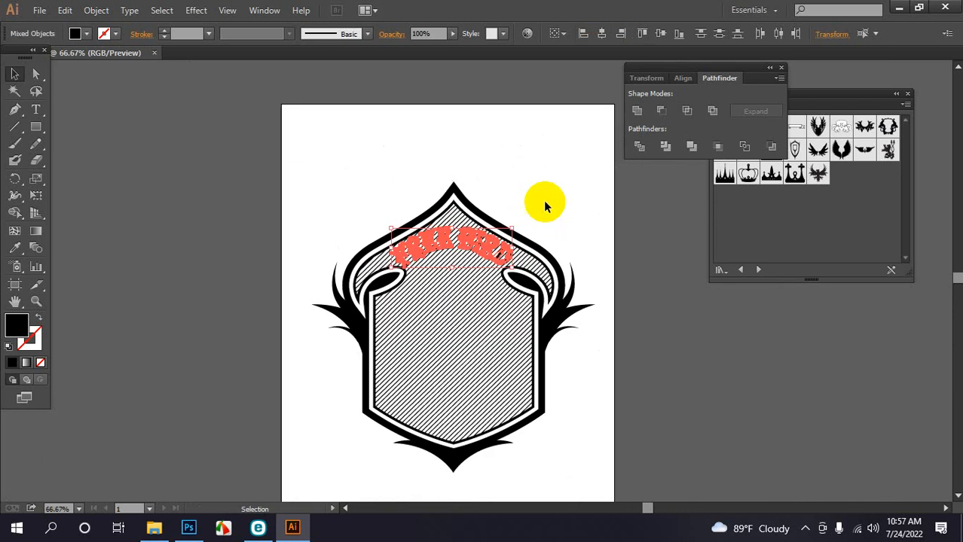
Rework the selected FREE BIRD letters to read white over the hatch, checking them close up
{"action": "left_click_drag", "start_coordinate": [488, 243], "coordinate": [524, 149]}
{"action": "key", "text": "ctrl+plus"}
{"action": "key", "text": "ctrl+plus"}
{"action": "key", "text": "ctrl+plus"}
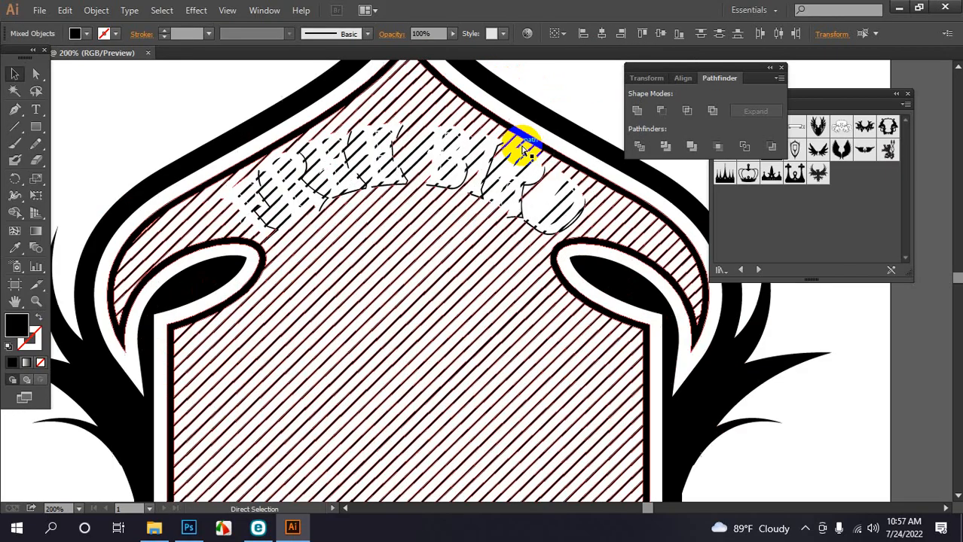
{"action": "key", "text": "ctrl+plus"}
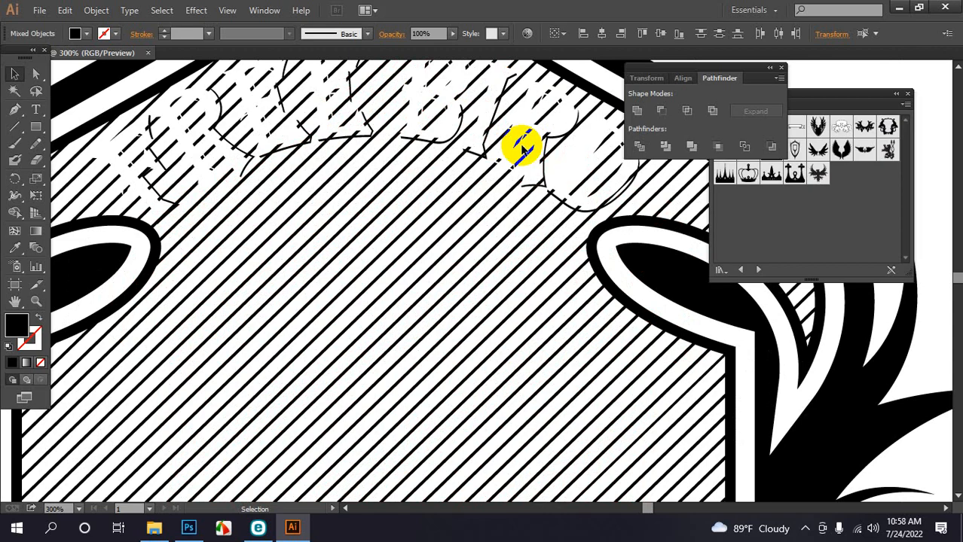
{"action": "left_click", "coordinate": [186, 112]}
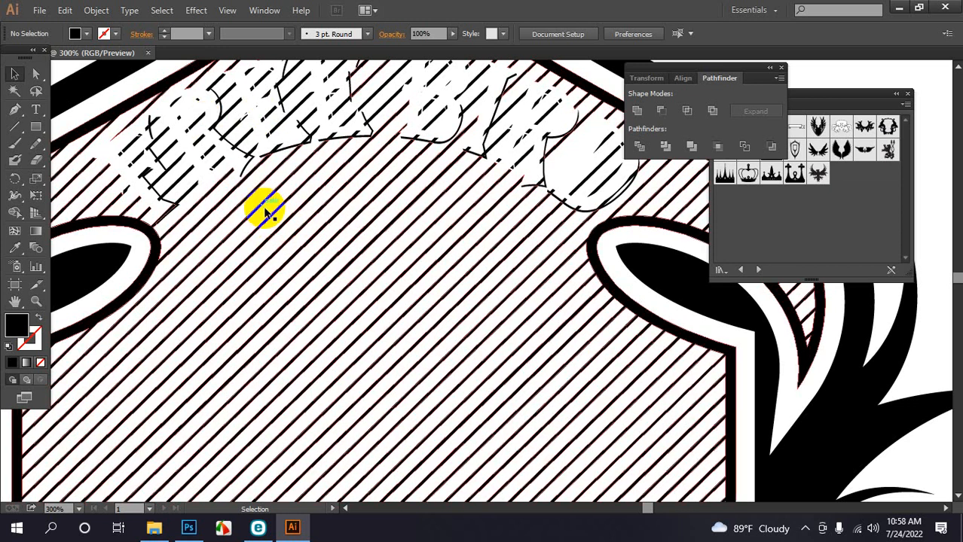
{"action": "scroll", "coordinate": [264, 209], "scroll_direction": "down", "scroll_amount": 2}
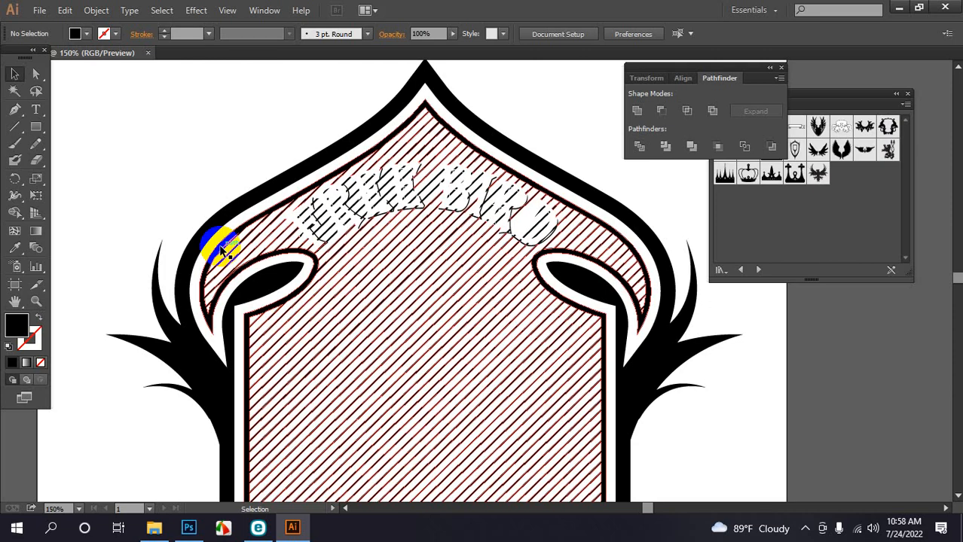
Give the FREE BIRD letters no fill and a 2 pt black stroke, then zoom out
{"action": "left_click", "coordinate": [320, 214], "text": "ctrl"}
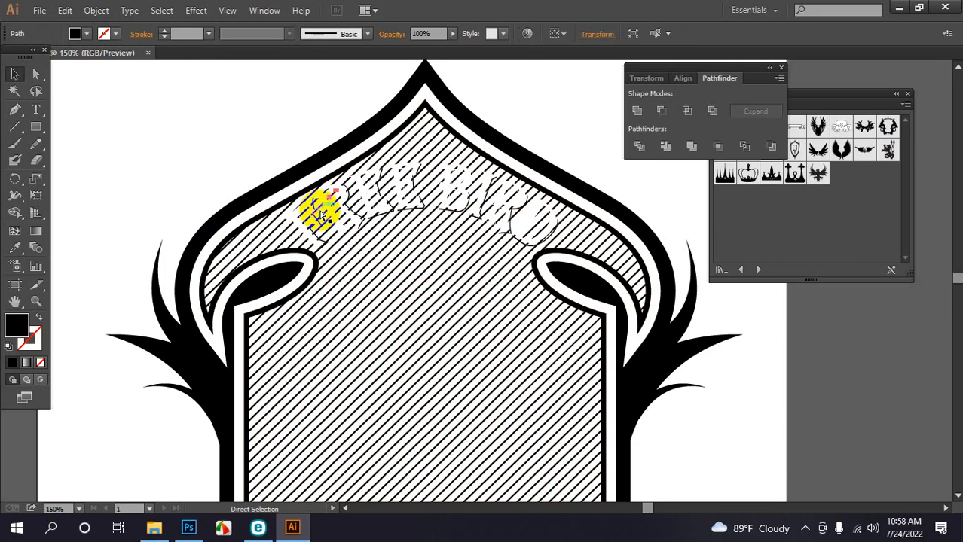
{"action": "left_click", "coordinate": [320, 214]}
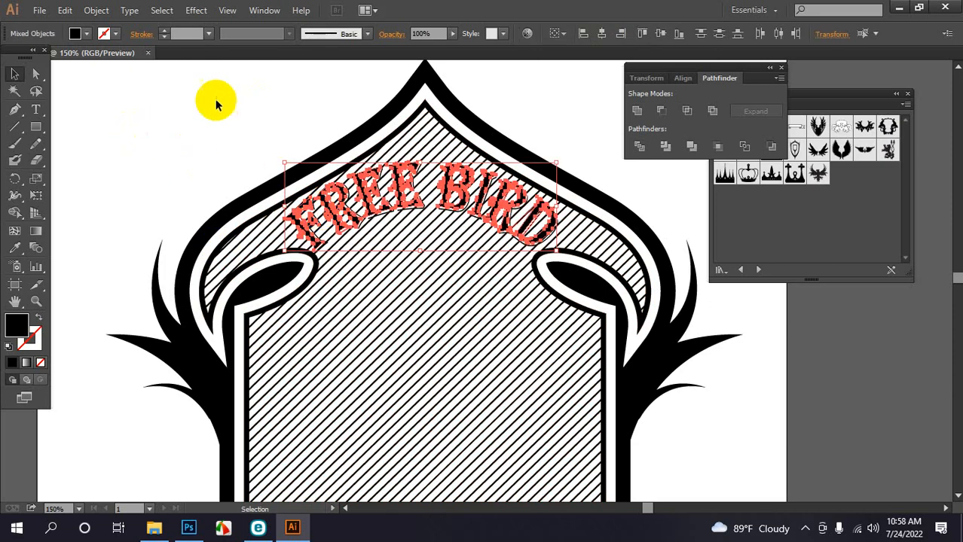
{"action": "left_click", "coordinate": [40, 317]}
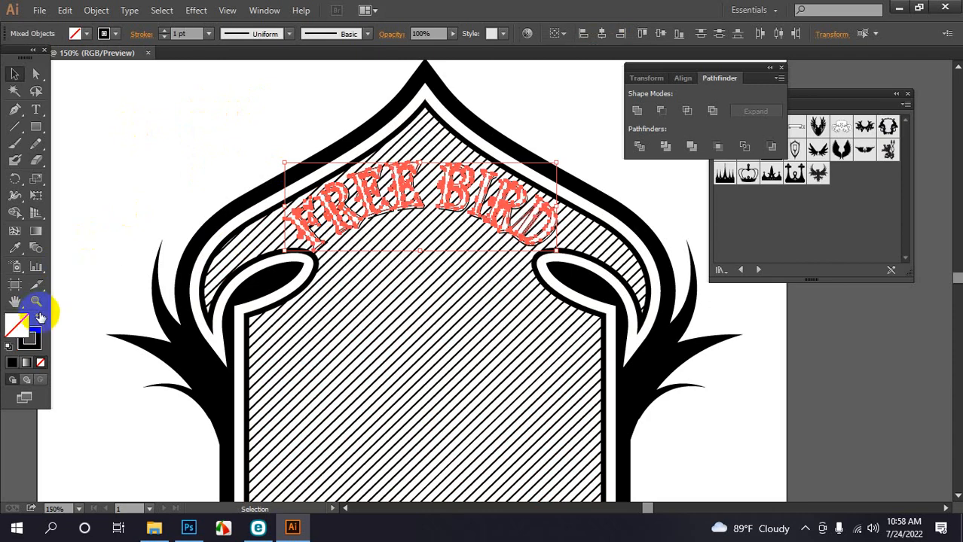
{"action": "left_click", "coordinate": [162, 154]}
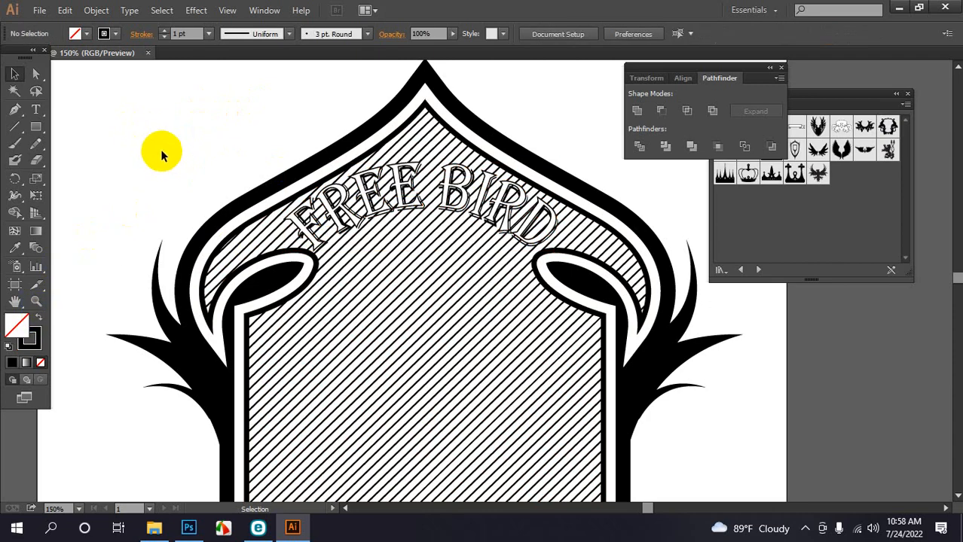
{"action": "key", "text": "ctrl+f"}
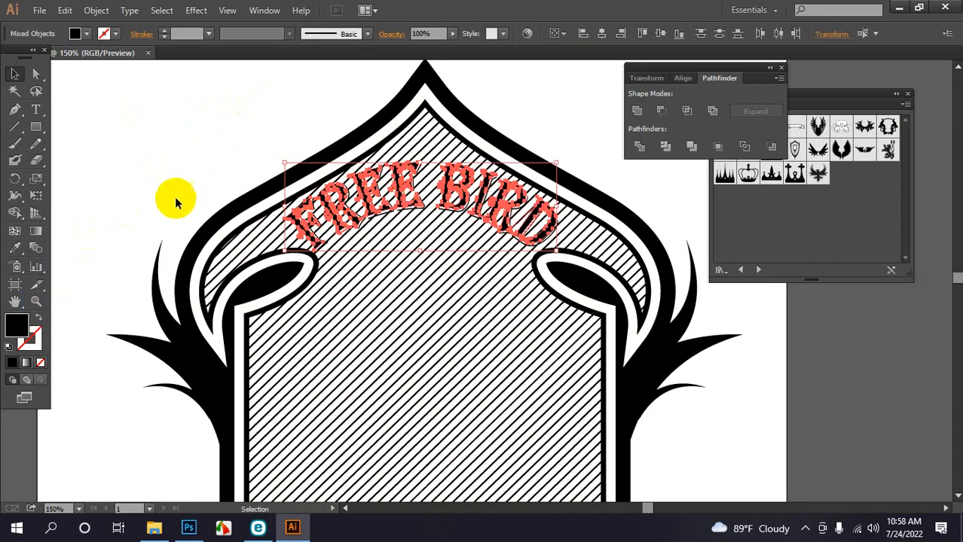
{"action": "left_click", "coordinate": [39, 317]}
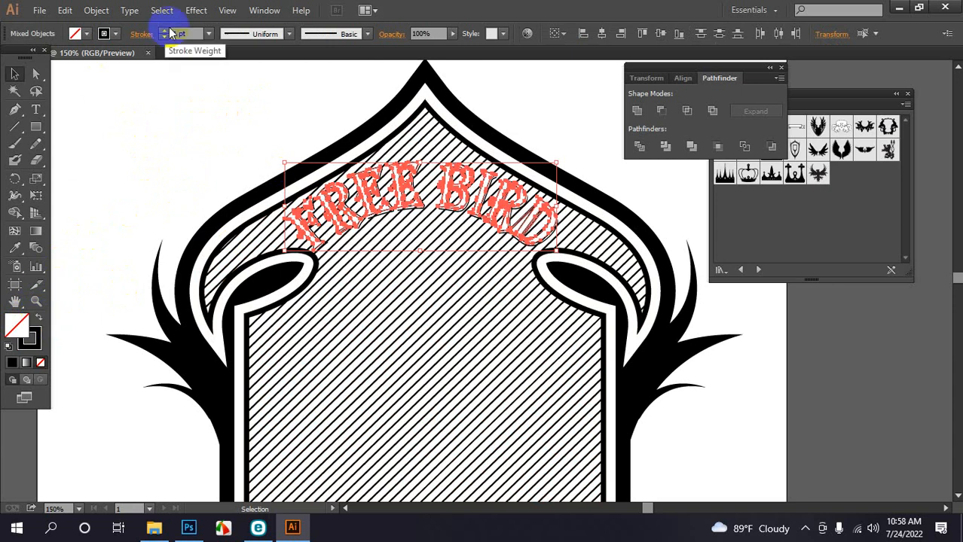
{"action": "left_click", "coordinate": [164, 30]}
{"action": "left_click", "coordinate": [132, 138]}
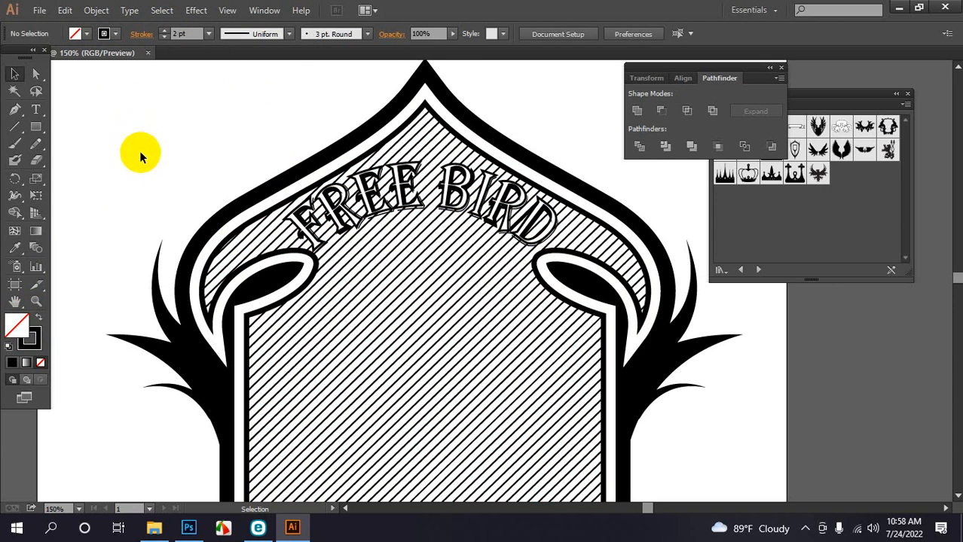
{"action": "scroll", "coordinate": [138, 151], "scroll_direction": "down", "scroll_amount": 1}
{"action": "key", "text": "ctrl+minus"}
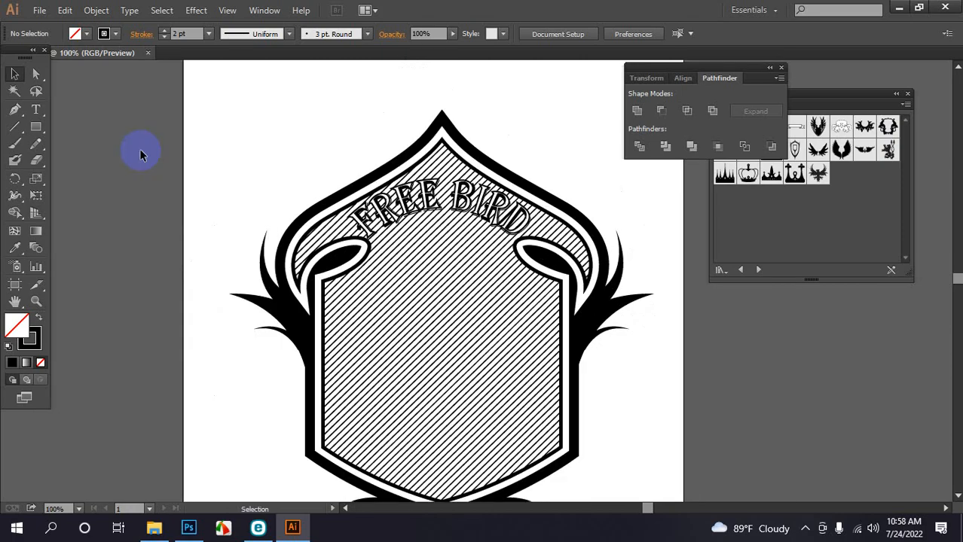
Start a new Algerian 12 pt text line at the artboard's upper left with the Type Tool
{"action": "scroll", "coordinate": [163, 134], "scroll_direction": "down", "scroll_amount": 2}
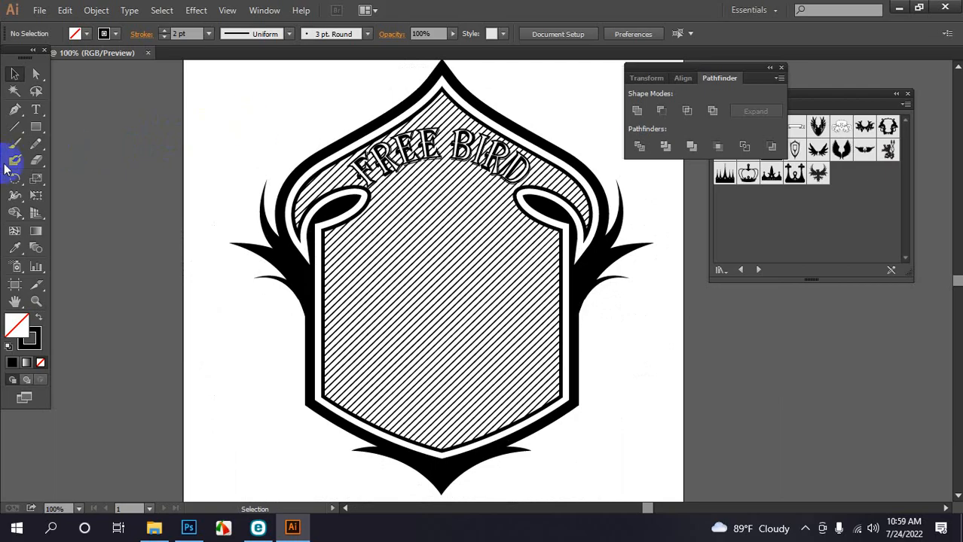
{"action": "left_click_drag", "start_coordinate": [35, 109], "coordinate": [65, 111]}
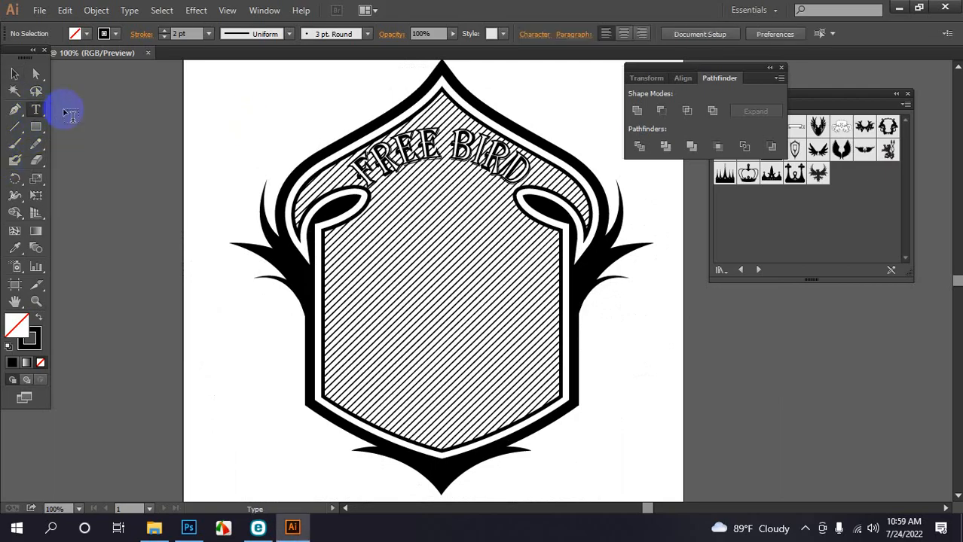
{"action": "left_click", "coordinate": [219, 137]}
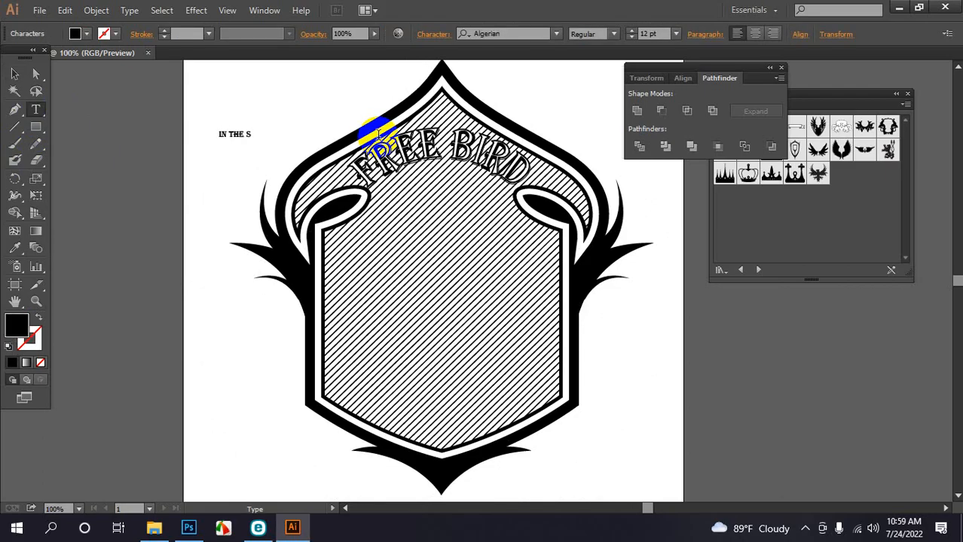
Type 'IN THE SKY', enlarge it to about 59.58 pt, and move it below the FREE BIRD arc
{"action": "type", "text": "IN THE SKY"}
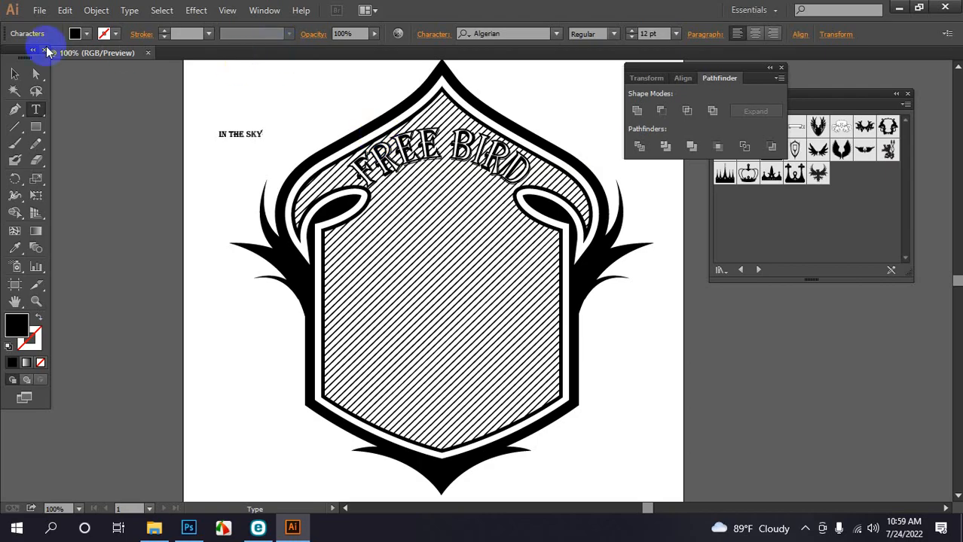
{"action": "left_click", "coordinate": [14, 74]}
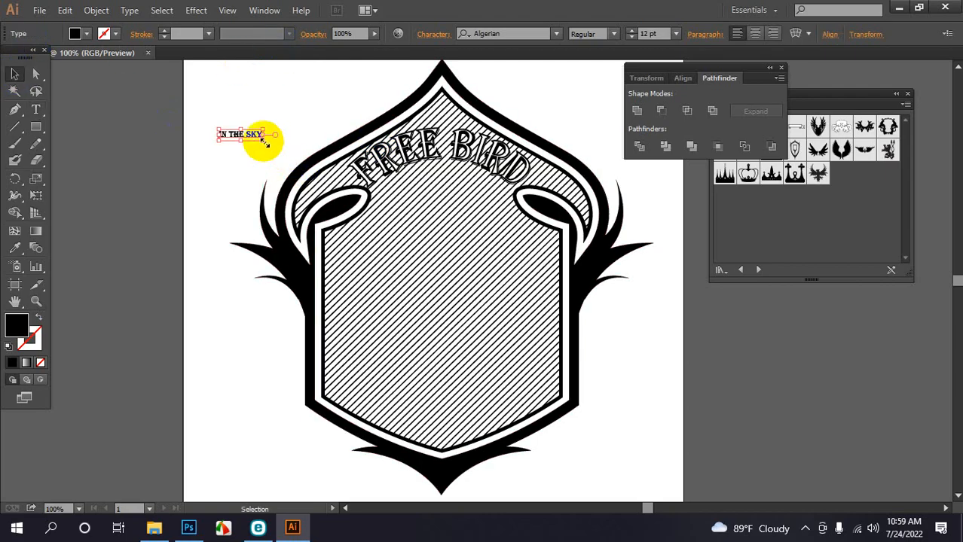
{"action": "left_click_drag", "start_coordinate": [262, 141], "coordinate": [343, 194]}
{"action": "left_click_drag", "start_coordinate": [297, 150], "coordinate": [443, 217]}
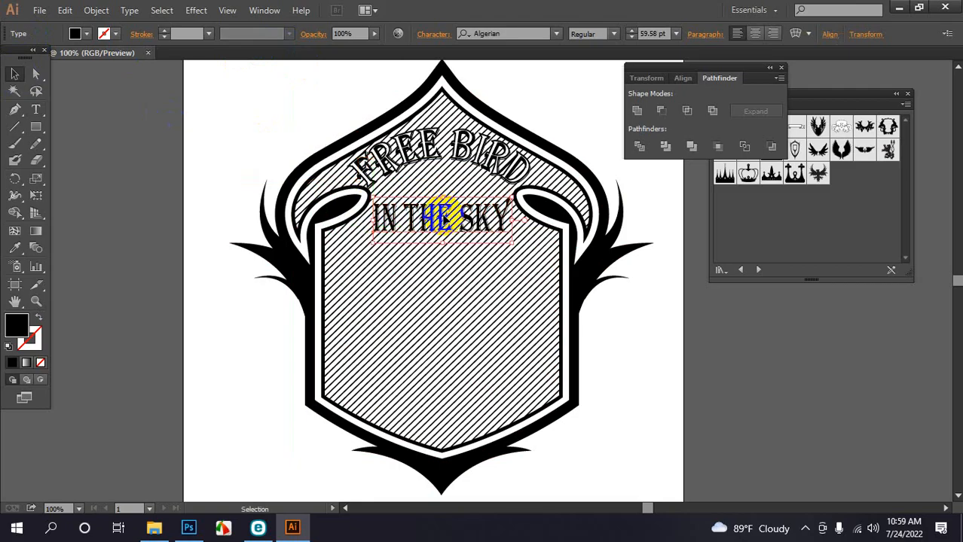
{"action": "left_click", "coordinate": [390, 308], "text": "shift"}
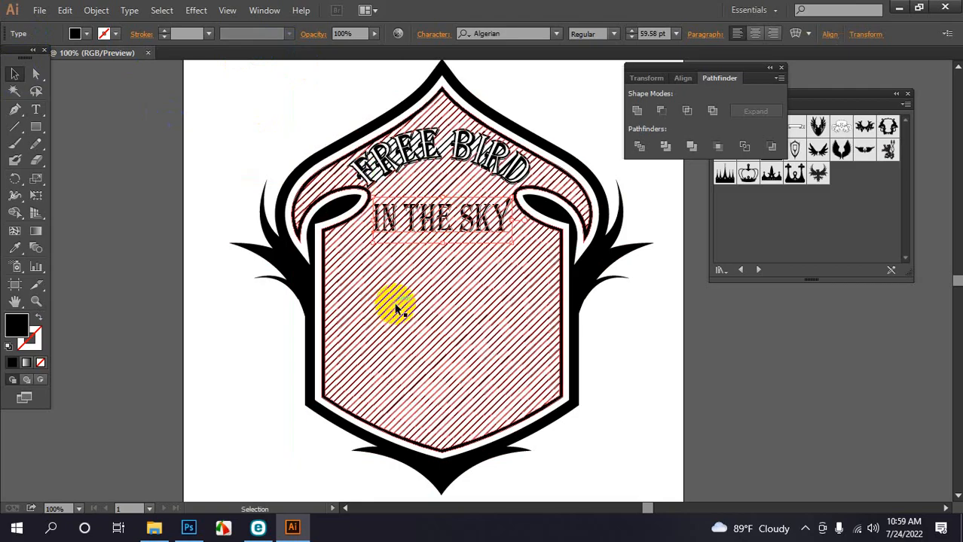
Expand the lettering and hatch fill into plain outlined paths with Object > Expand
{"action": "left_click", "coordinate": [97, 10]}
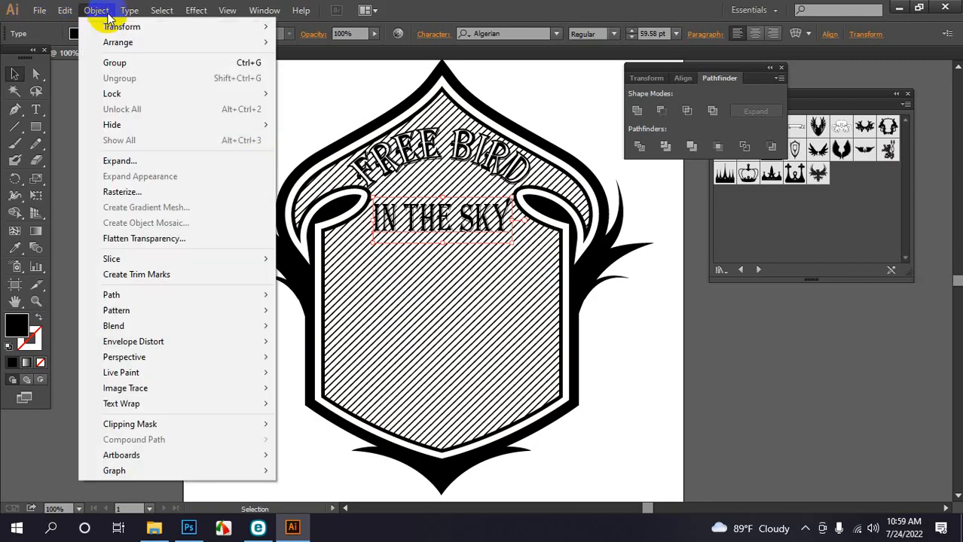
{"action": "left_click", "coordinate": [122, 160]}
{"action": "left_click", "coordinate": [465, 352]}
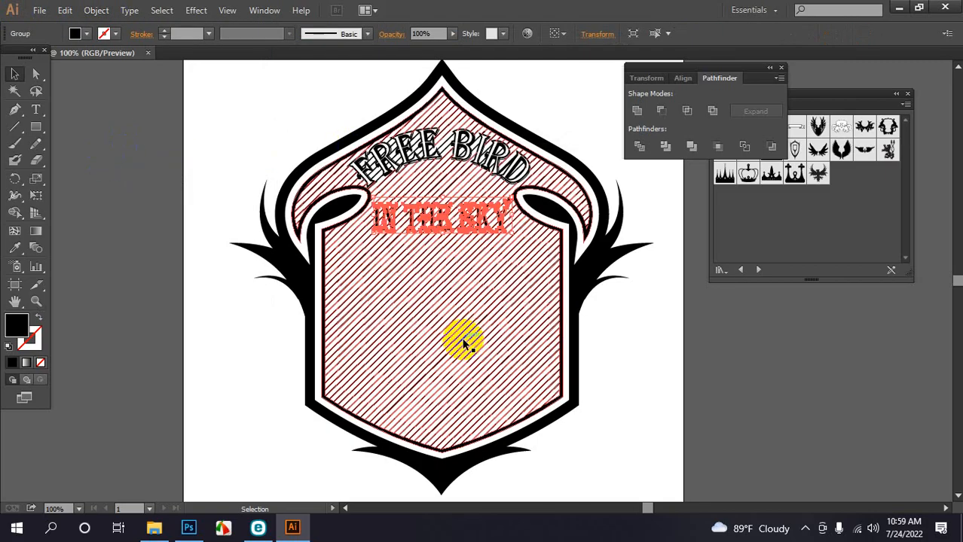
Marquee-select all of the badge artwork
{"action": "left_click", "coordinate": [271, 144]}
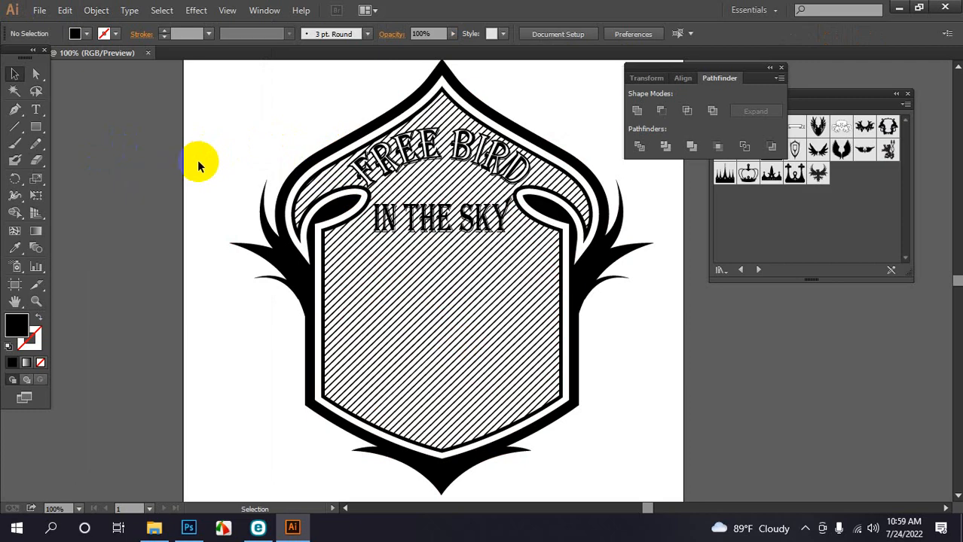
{"action": "left_click_drag", "start_coordinate": [197, 162], "coordinate": [399, 305]}
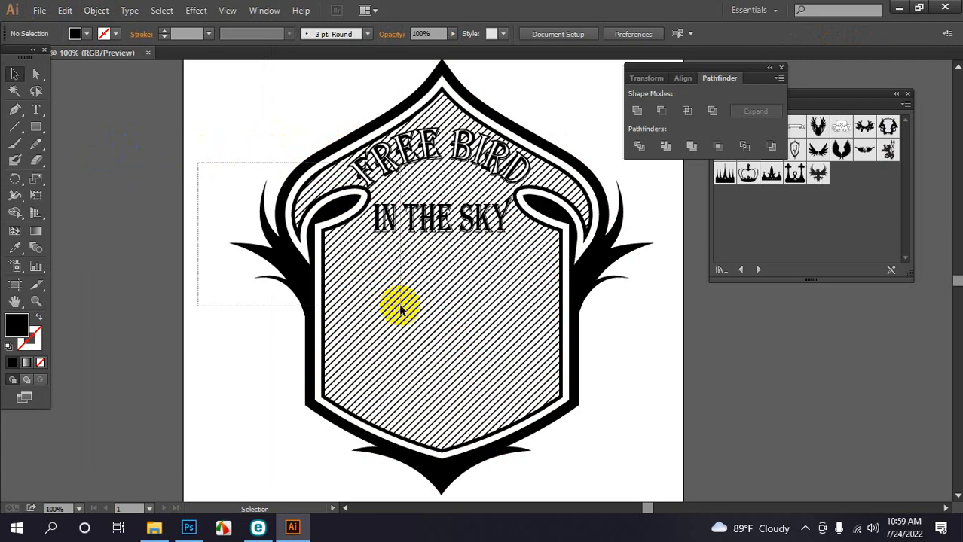
{"action": "left_click_drag", "start_coordinate": [400, 306], "coordinate": [523, 365]}
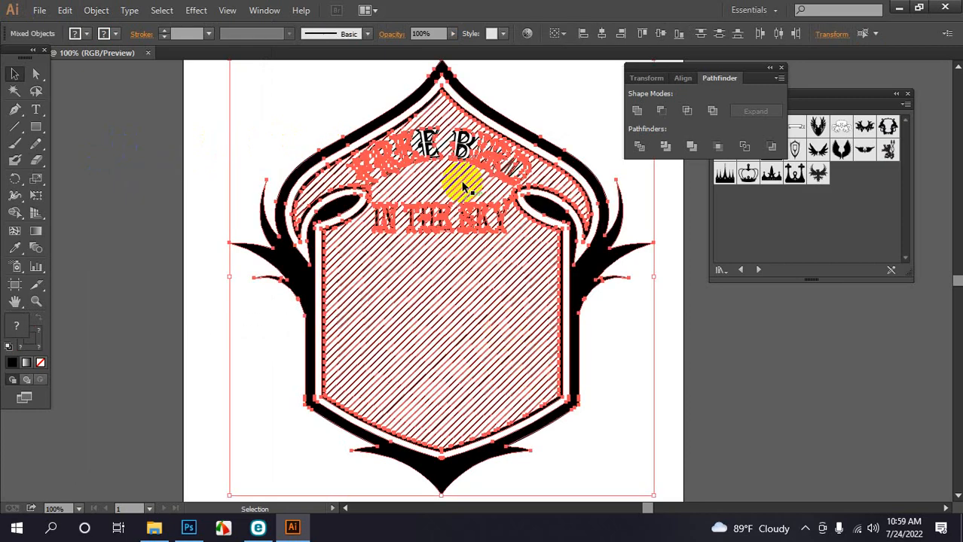
{"action": "left_click", "coordinate": [217, 132]}
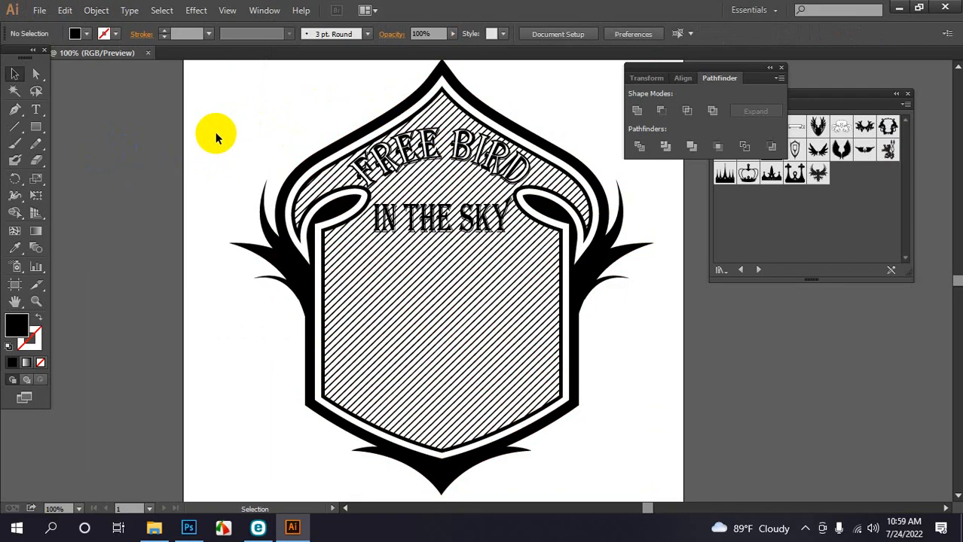
{"action": "left_click_drag", "start_coordinate": [216, 132], "coordinate": [644, 320]}
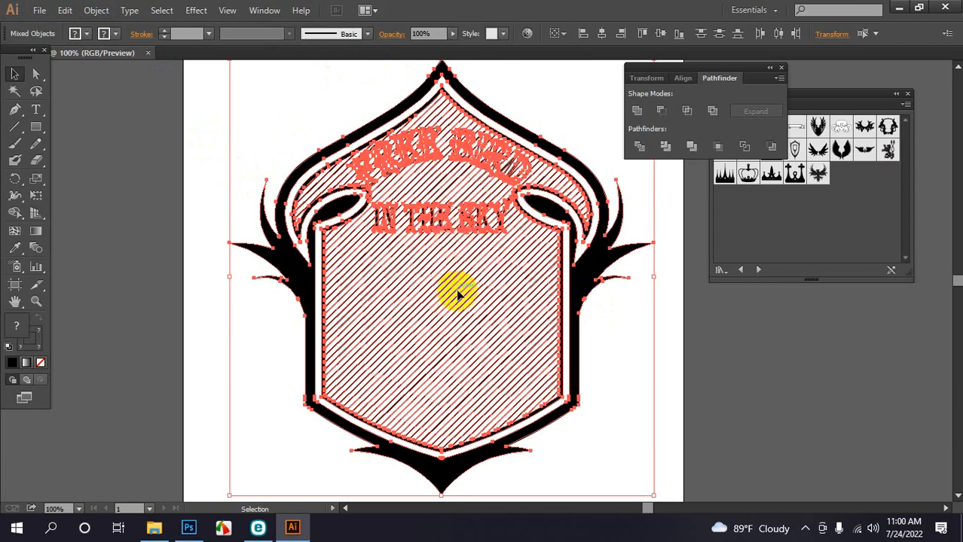
{"action": "left_click", "coordinate": [668, 147]}
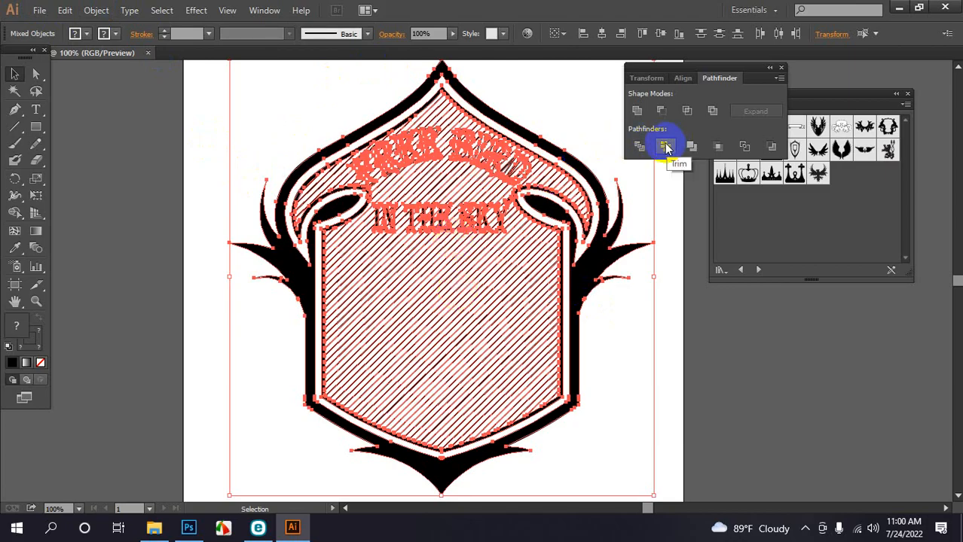
{"action": "left_click", "coordinate": [665, 147]}
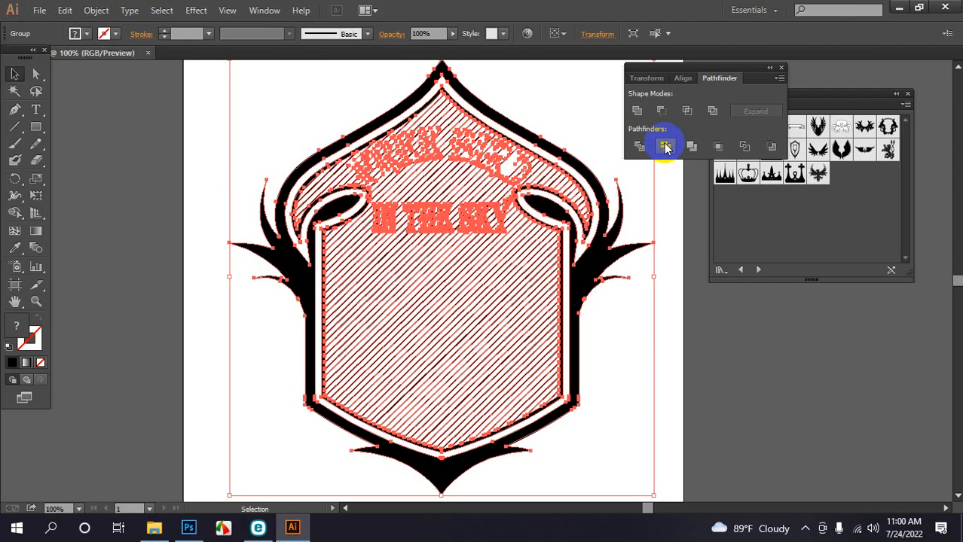
{"action": "left_click", "coordinate": [670, 316]}
{"action": "left_click", "coordinate": [479, 217]}
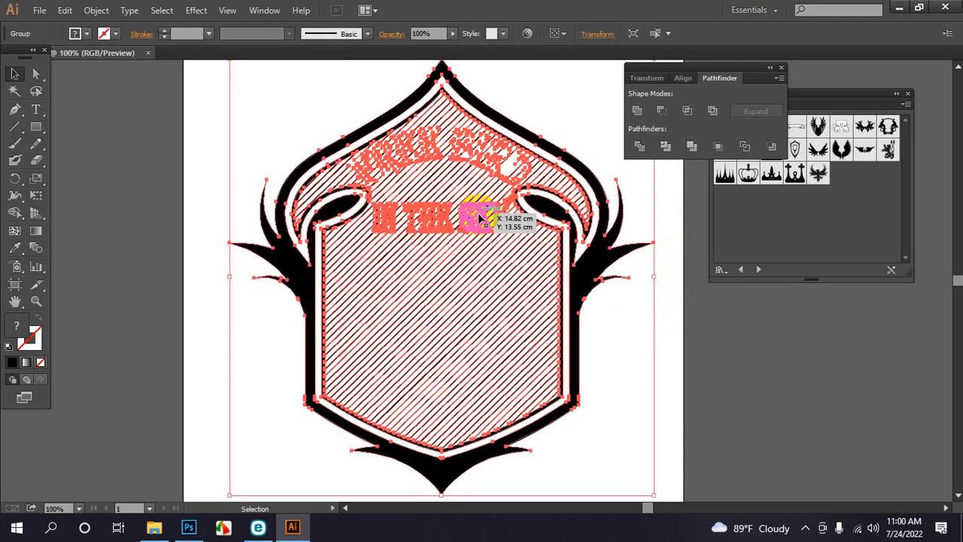
{"action": "right_click", "coordinate": [486, 214]}
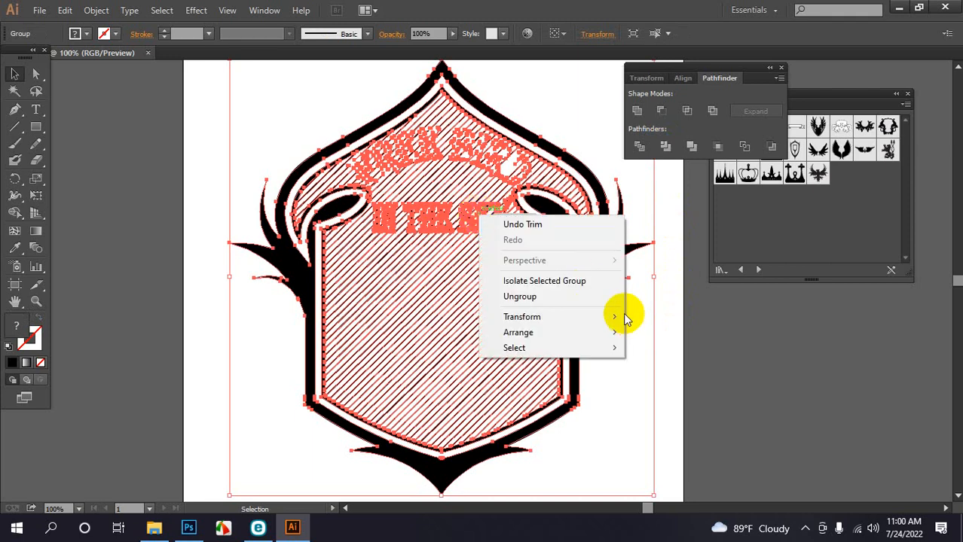
{"action": "left_click", "coordinate": [669, 320]}
{"action": "left_click", "coordinate": [669, 320]}
{"action": "right_click", "coordinate": [476, 208]}
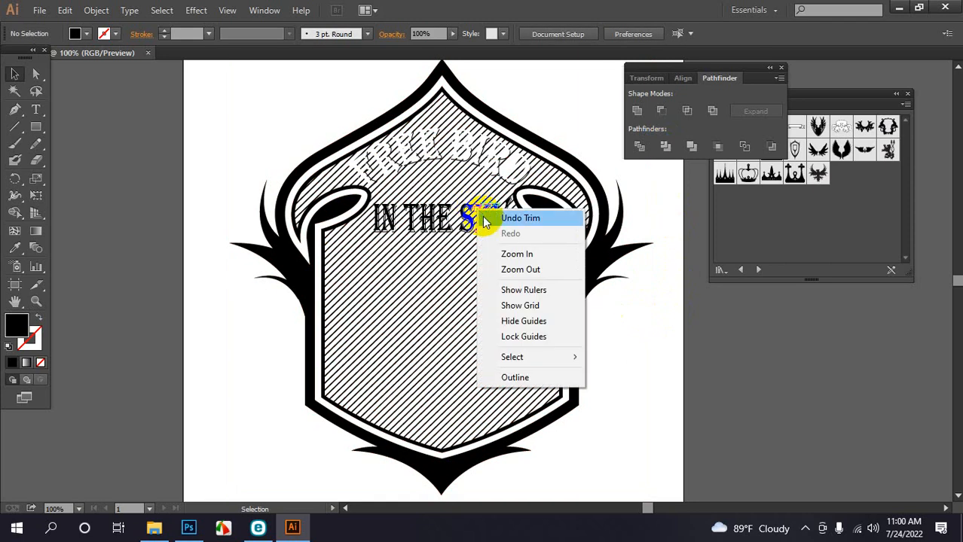
{"action": "left_click", "coordinate": [668, 382]}
{"action": "left_click", "coordinate": [462, 216]}
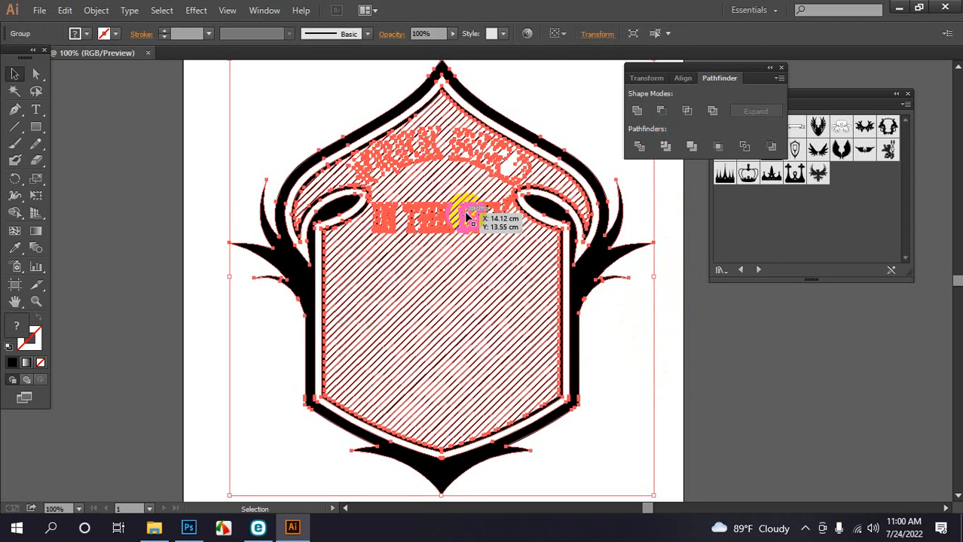
{"action": "right_click", "coordinate": [467, 217]}
{"action": "left_click", "coordinate": [516, 294]}
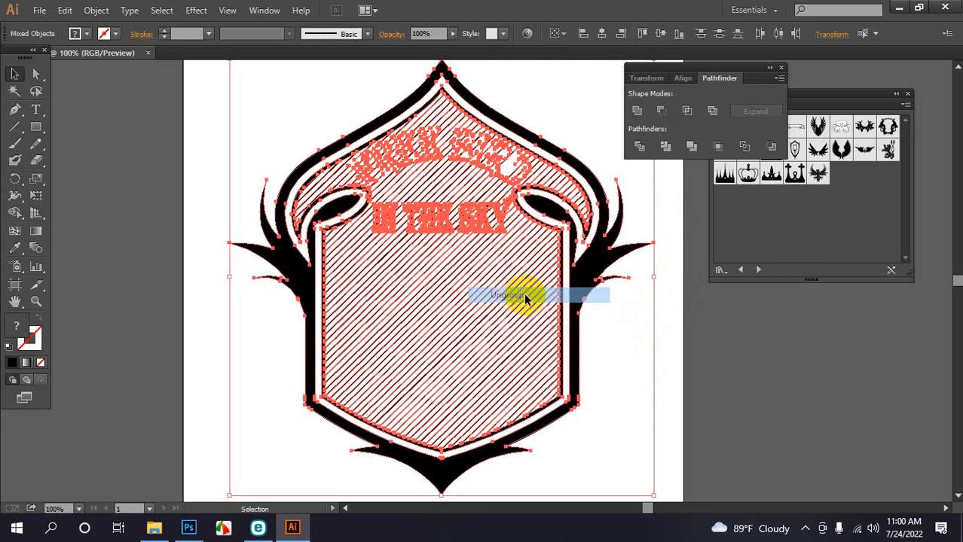
{"action": "left_click", "coordinate": [672, 325]}
{"action": "mouse_move", "coordinate": [439, 214]}
{"action": "left_mouse_down"}
{"action": "mouse_move", "coordinate": [371, 215]}
{"action": "mouse_move", "coordinate": [216, 303]}
{"action": "left_mouse_up"}
{"action": "left_click", "coordinate": [436, 346]}
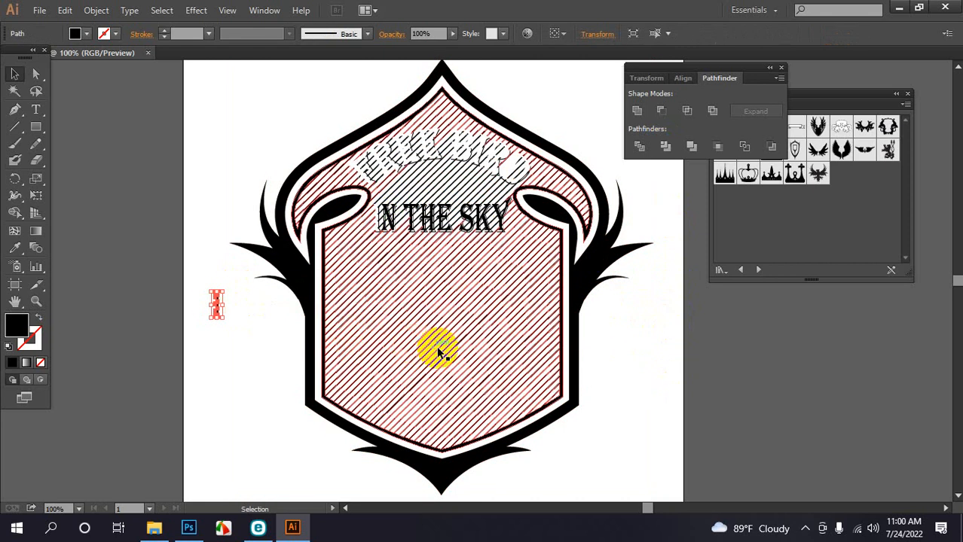
{"action": "left_click", "coordinate": [477, 154]}
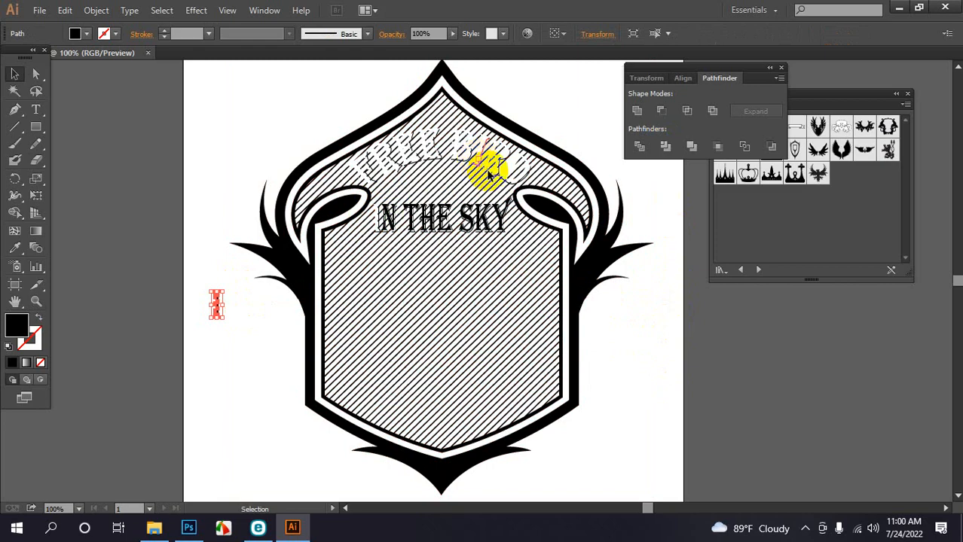
{"action": "key", "text": "ctrl+z"}
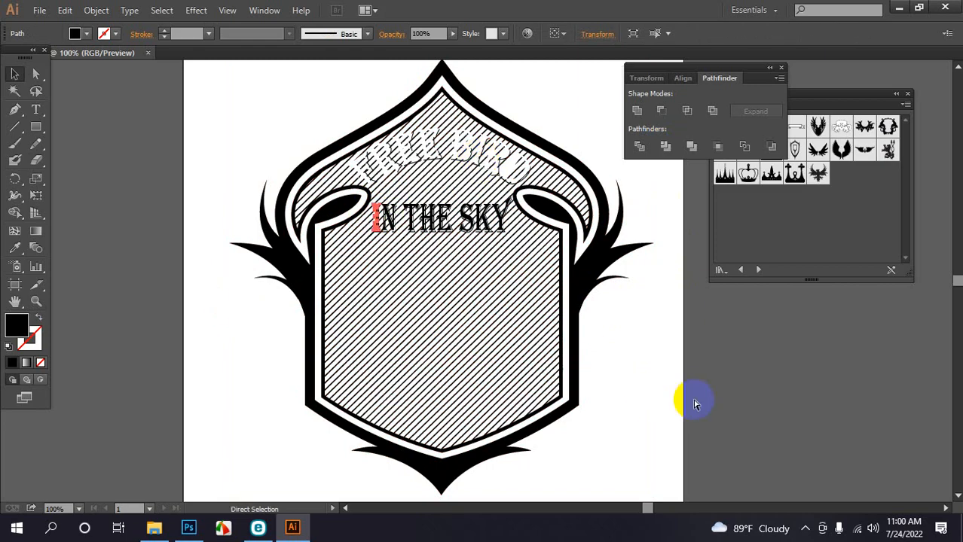
{"action": "key", "text": "ctrl+a"}
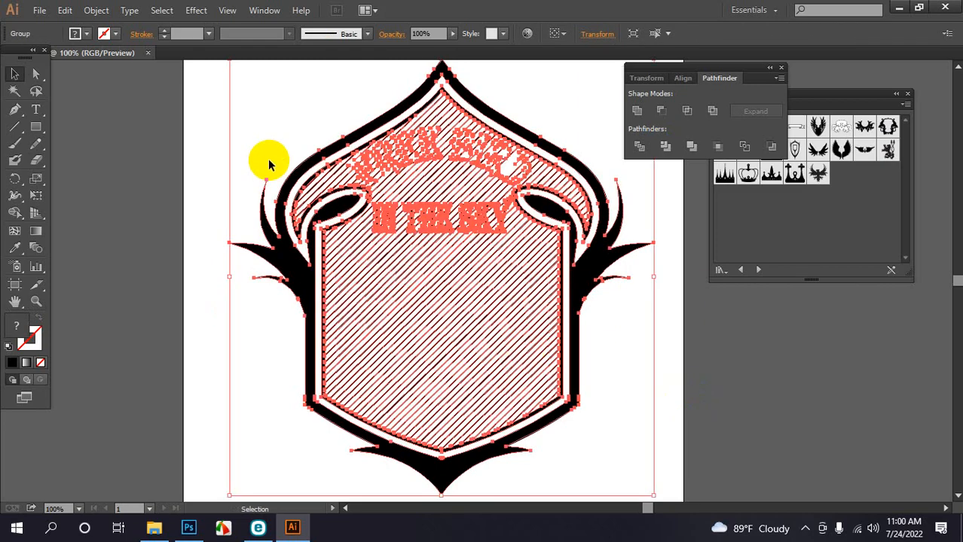
{"action": "left_click", "coordinate": [211, 151]}
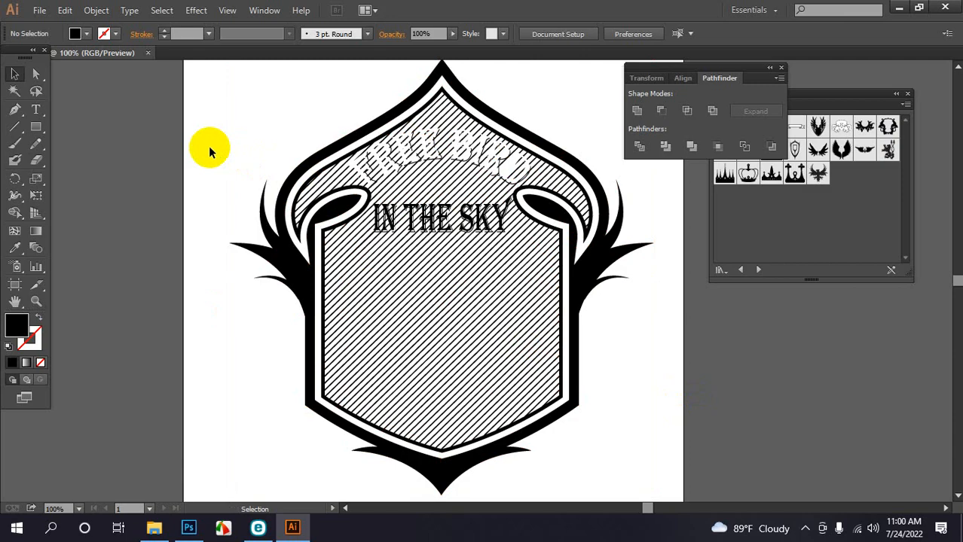
{"action": "key", "text": "ctrl+z"}
{"action": "left_click", "coordinate": [212, 93]}
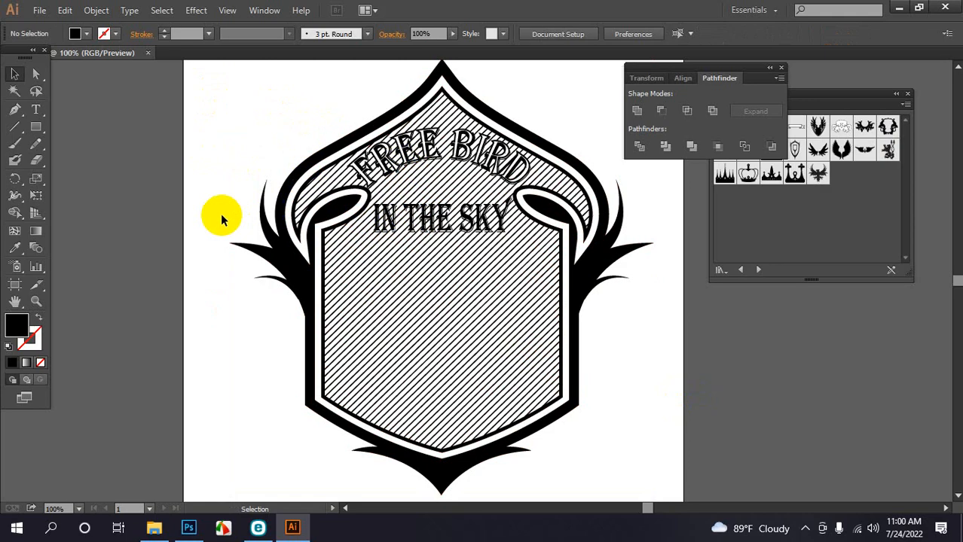
Divide all the badge artwork with Pathfinder and zoom to 300% on the lettering group
{"action": "left_click_drag", "start_coordinate": [214, 219], "coordinate": [659, 301]}
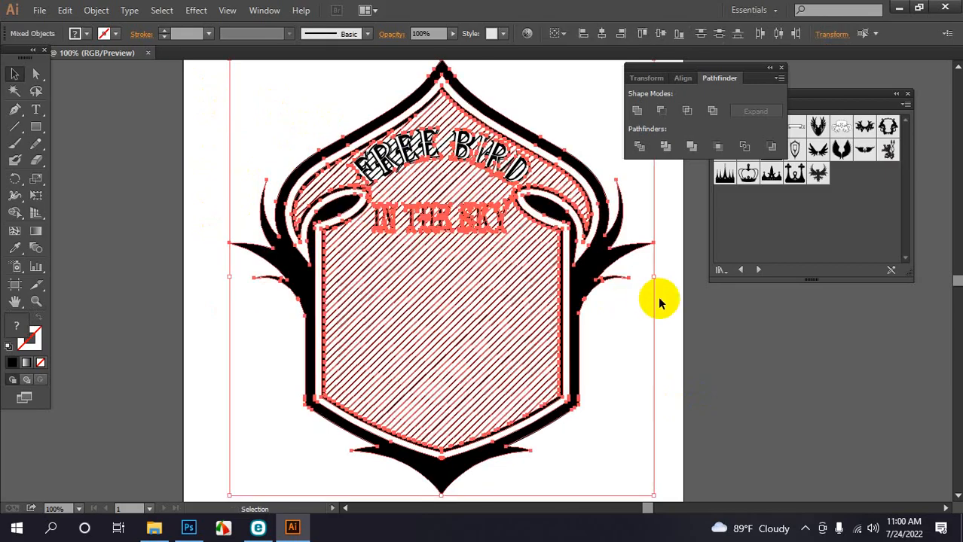
{"action": "left_click", "coordinate": [668, 147]}
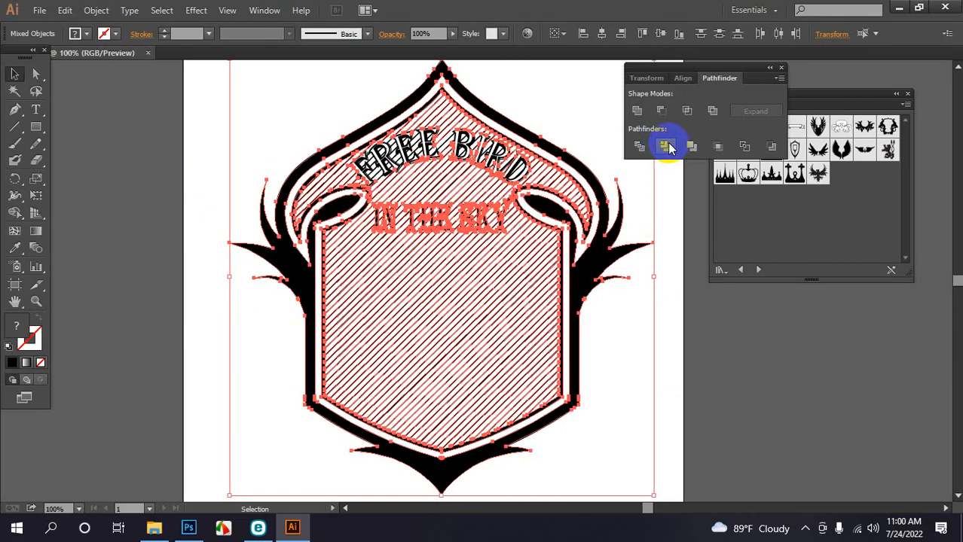
{"action": "left_click", "coordinate": [677, 241]}
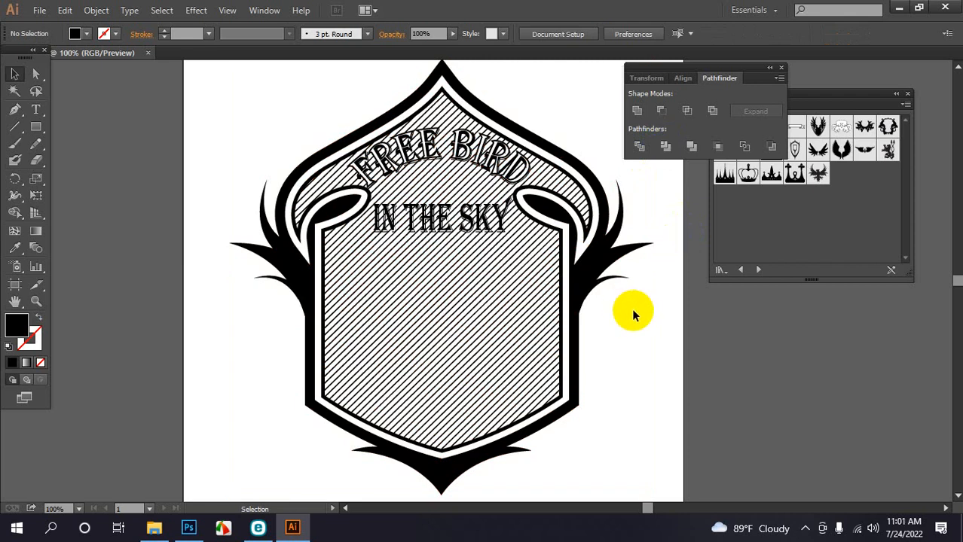
{"action": "key", "text": "ctrl+plus"}
{"action": "key", "text": "ctrl+plus"}
{"action": "key", "text": "ctrl+plus"}
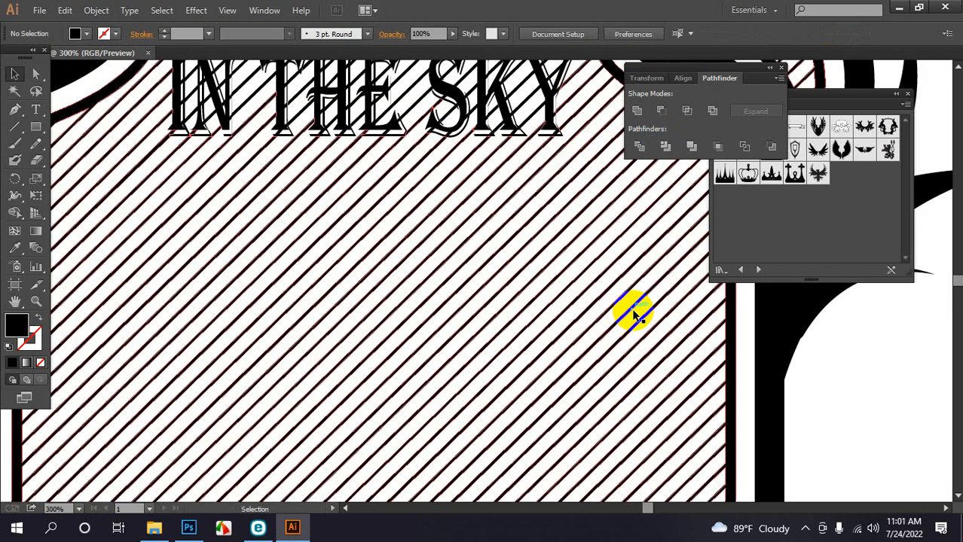
{"action": "left_click_drag", "start_coordinate": [429, 311], "coordinate": [509, 511]}
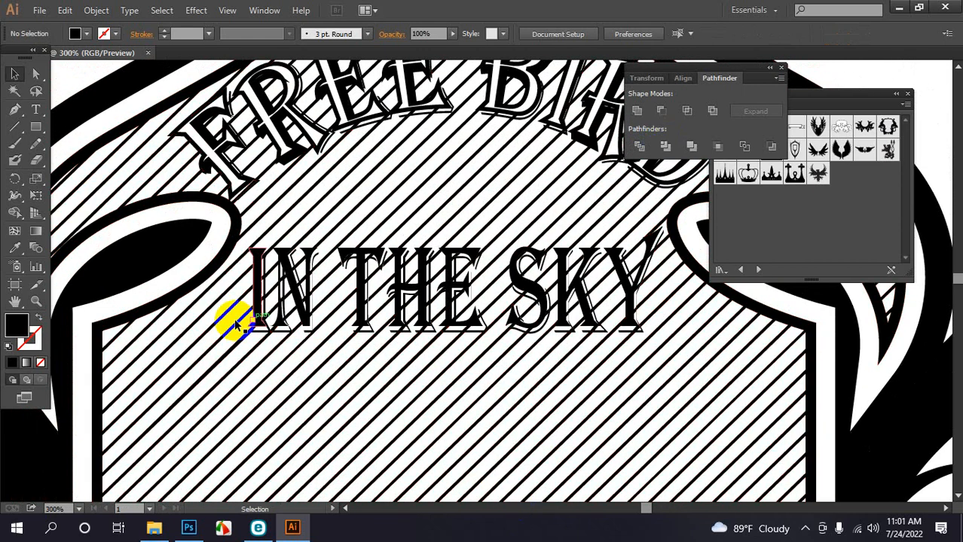
{"action": "left_click", "coordinate": [268, 298]}
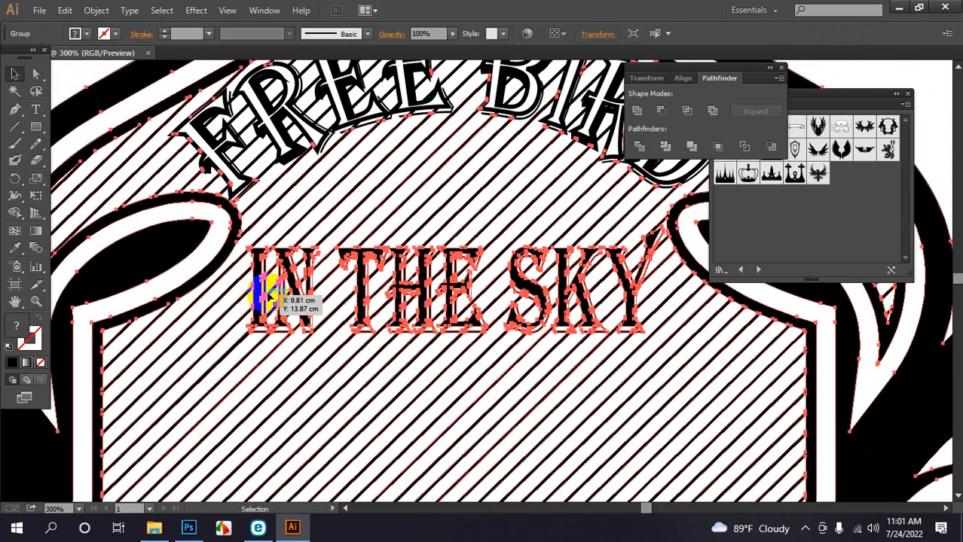
{"action": "right_click", "coordinate": [264, 290]}
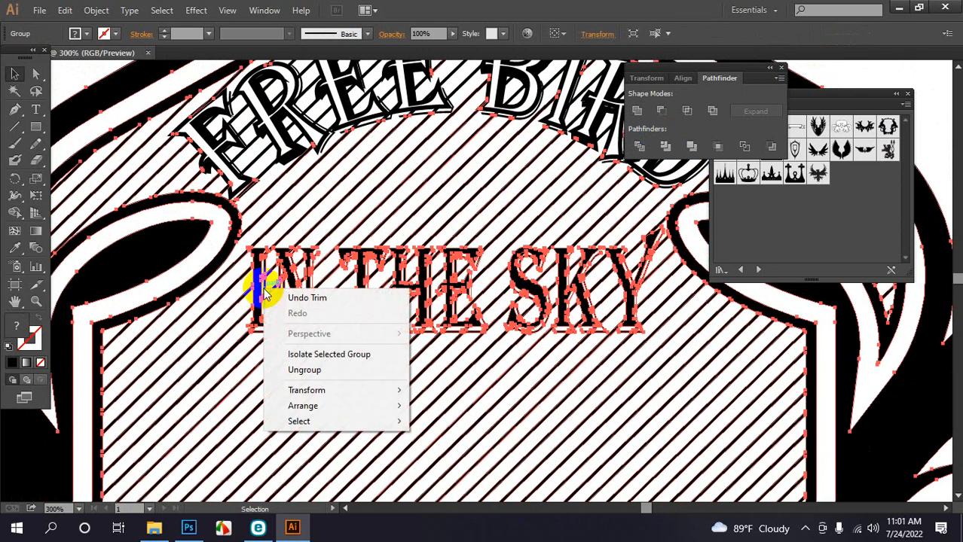
Ungroup the divided artwork and close the Pathfinder panel
{"action": "left_click", "coordinate": [301, 369]}
{"action": "left_click", "coordinate": [938, 79]}
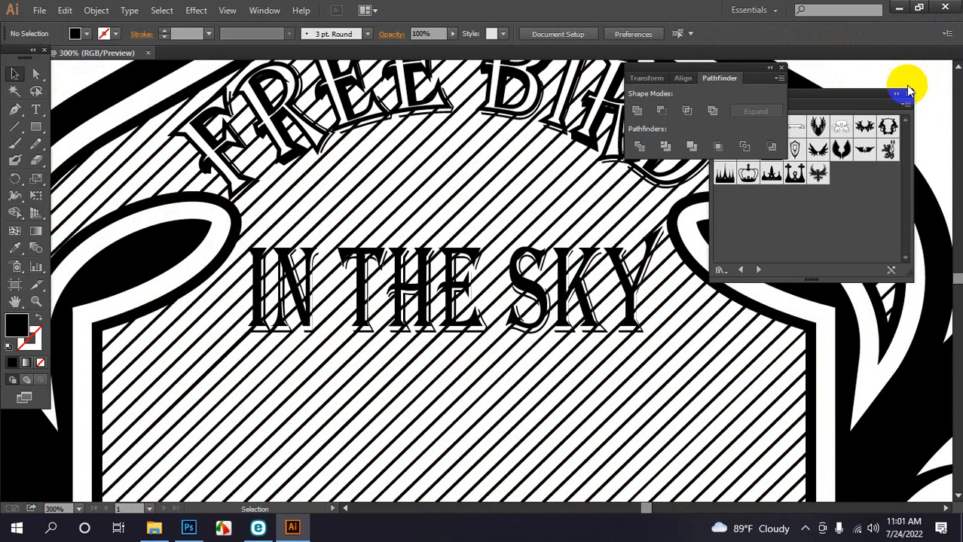
{"action": "left_click", "coordinate": [780, 72]}
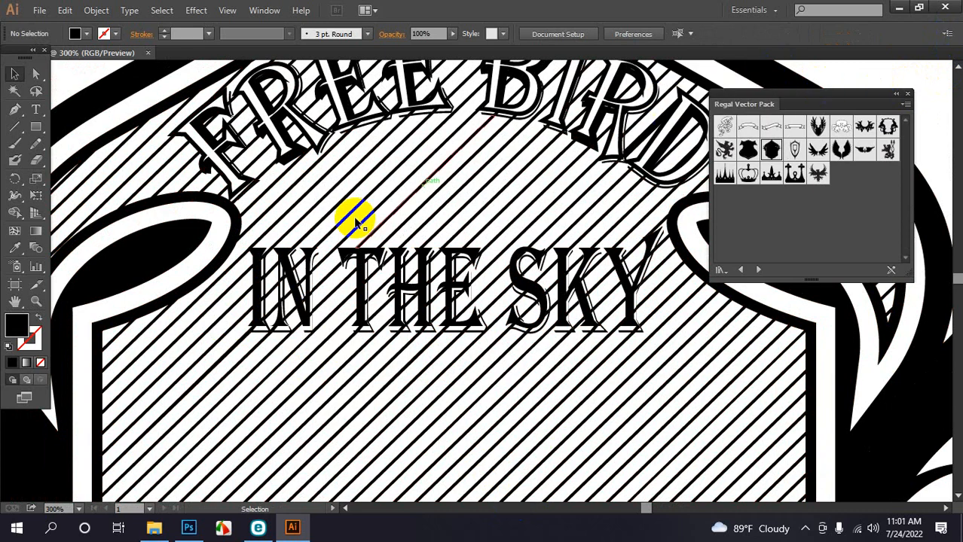
Gather the I, N, T, H, E and S of IN THE SKY into one selection
{"action": "left_click", "coordinate": [258, 290]}
{"action": "left_click", "coordinate": [293, 275], "text": "shift"}
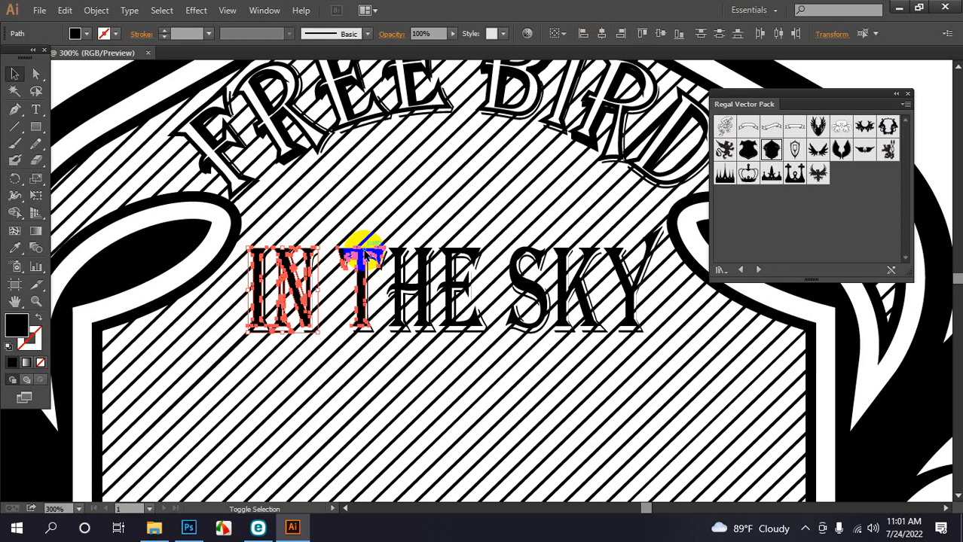
{"action": "left_click", "coordinate": [376, 251], "text": "shift"}
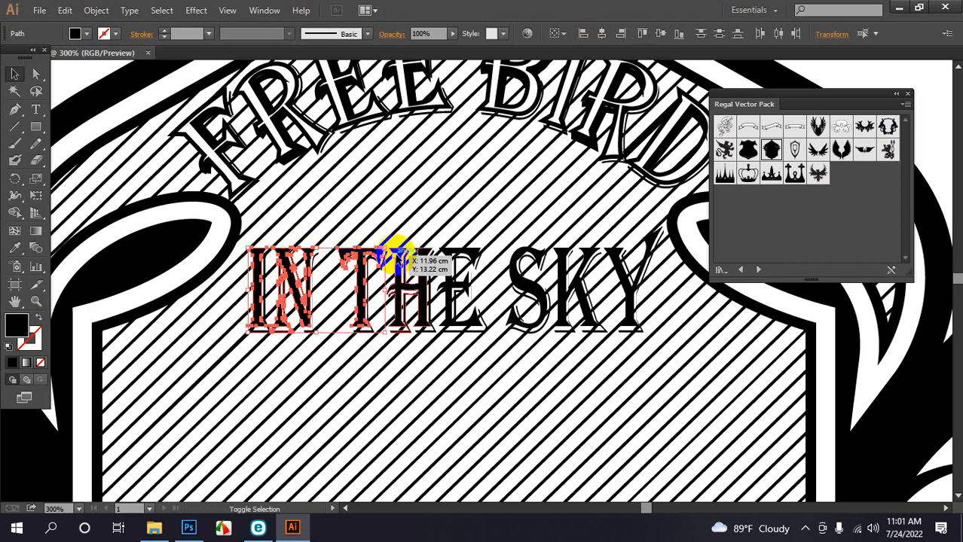
{"action": "left_click", "coordinate": [406, 254], "text": "shift"}
{"action": "left_click", "coordinate": [449, 252], "text": "shift"}
{"action": "left_click", "coordinate": [452, 252], "text": "shift"}
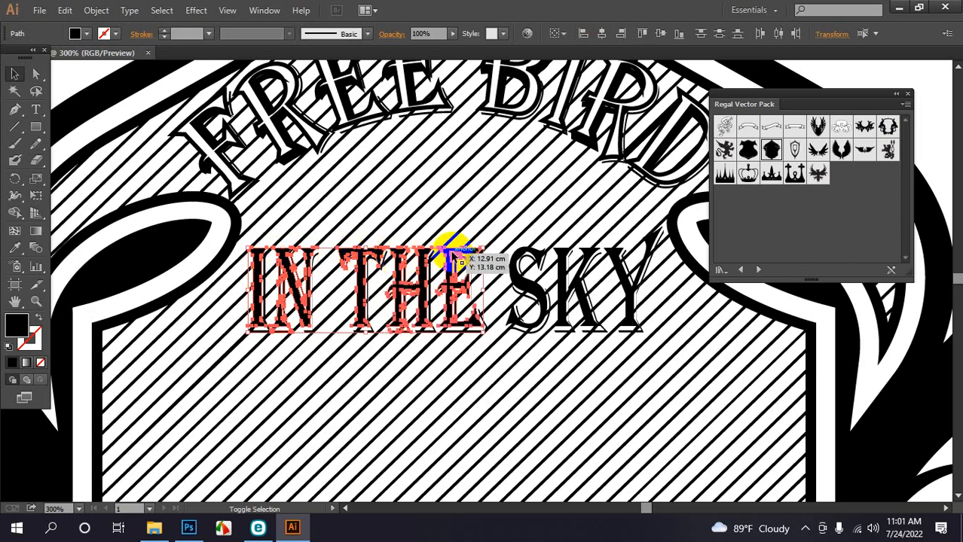
{"action": "left_click", "coordinate": [524, 253], "text": "shift"}
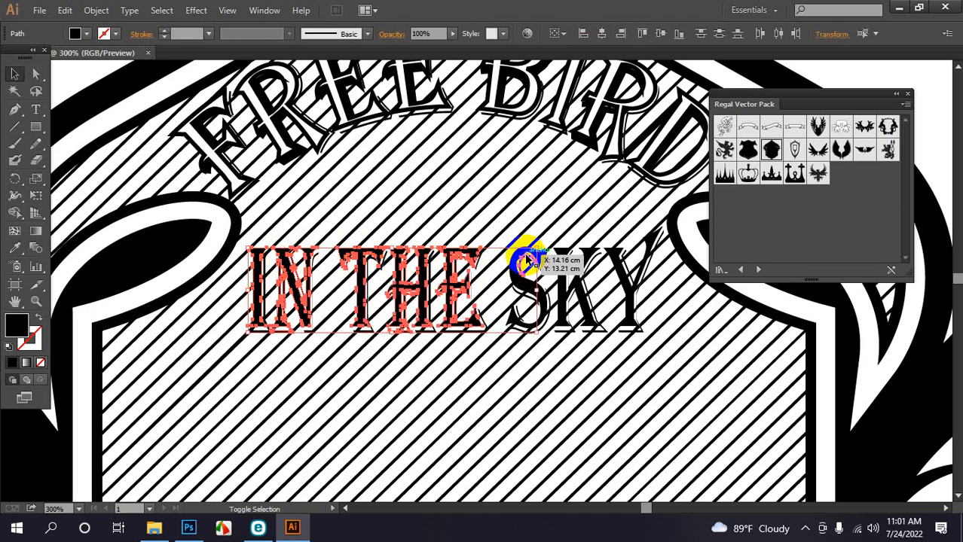
Select all the artwork and ungroup it once more
{"action": "key", "text": "ctrl+a"}
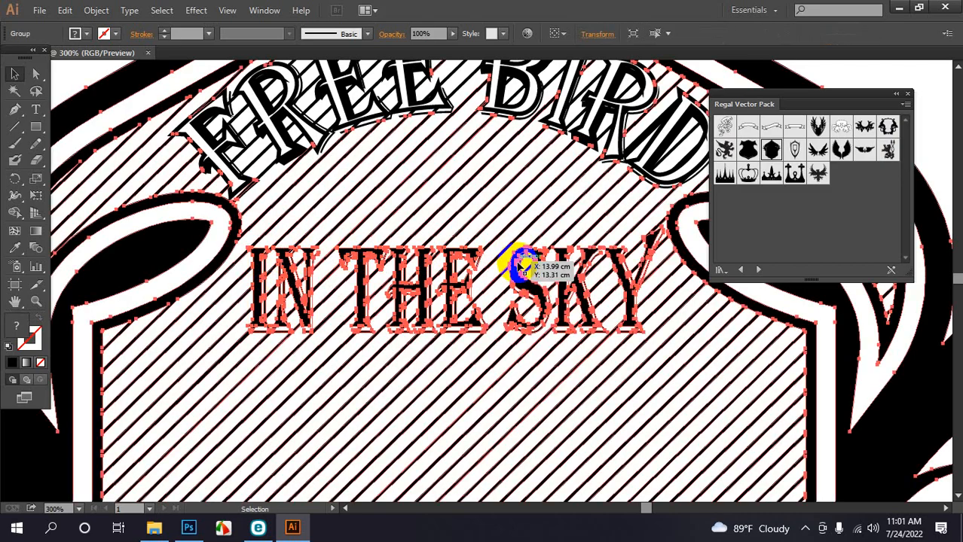
{"action": "left_click", "coordinate": [436, 237]}
{"action": "right_click", "coordinate": [424, 263]}
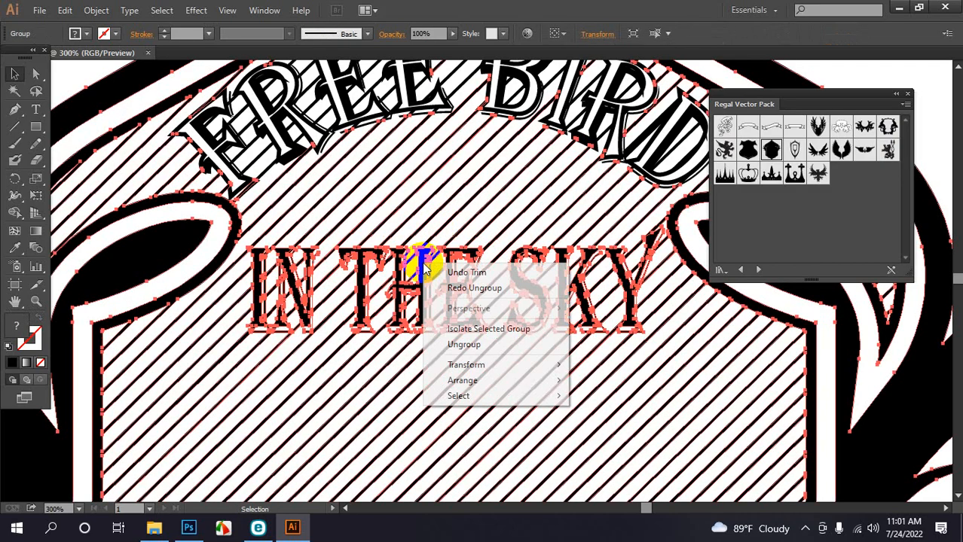
{"action": "left_click", "coordinate": [460, 345]}
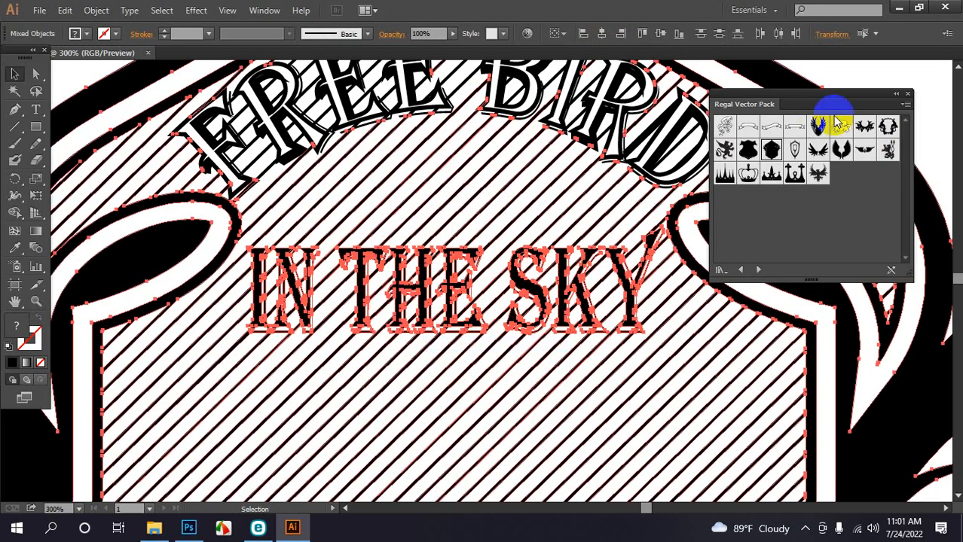
{"action": "left_click", "coordinate": [902, 84]}
Select all eight IN THE SKY letters and swap them to black outlines with no fill
{"action": "left_click", "coordinate": [258, 290]}
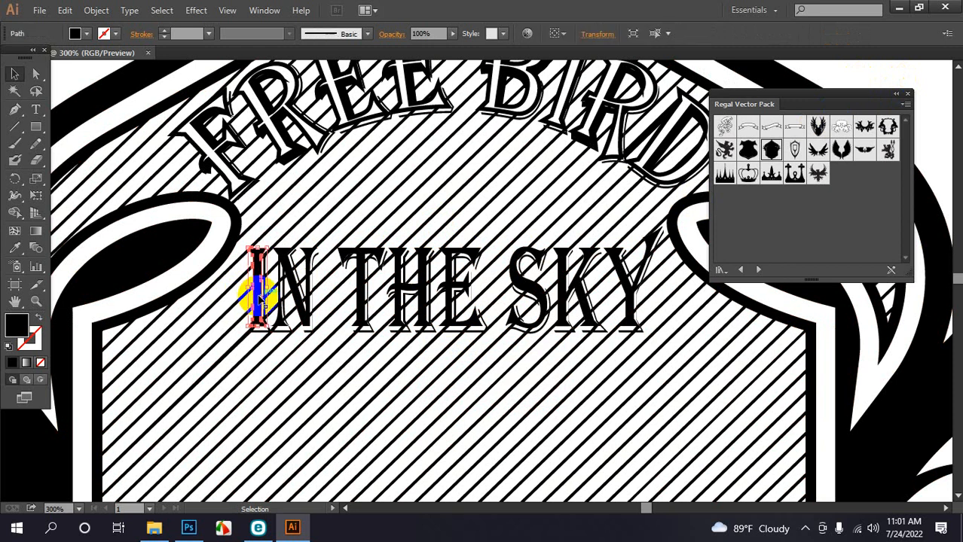
{"action": "left_click", "coordinate": [282, 257], "text": "shift"}
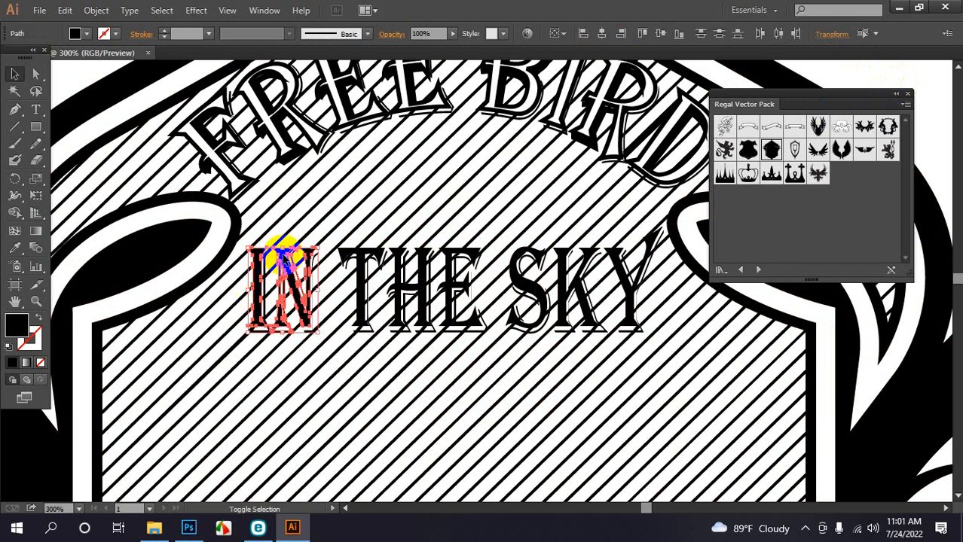
{"action": "left_click", "coordinate": [361, 260], "text": "shift"}
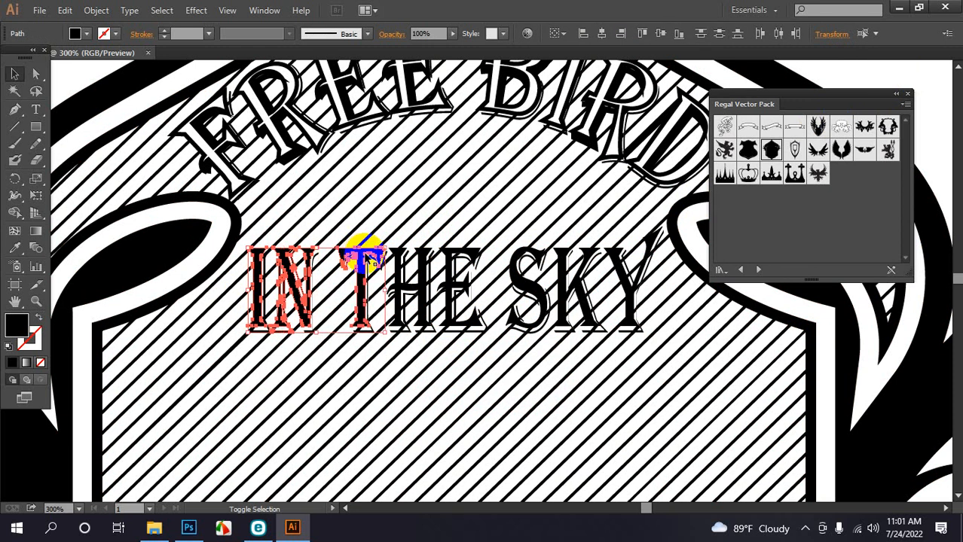
{"action": "left_click", "coordinate": [407, 280], "text": "shift"}
{"action": "left_click", "coordinate": [443, 285], "text": "shift"}
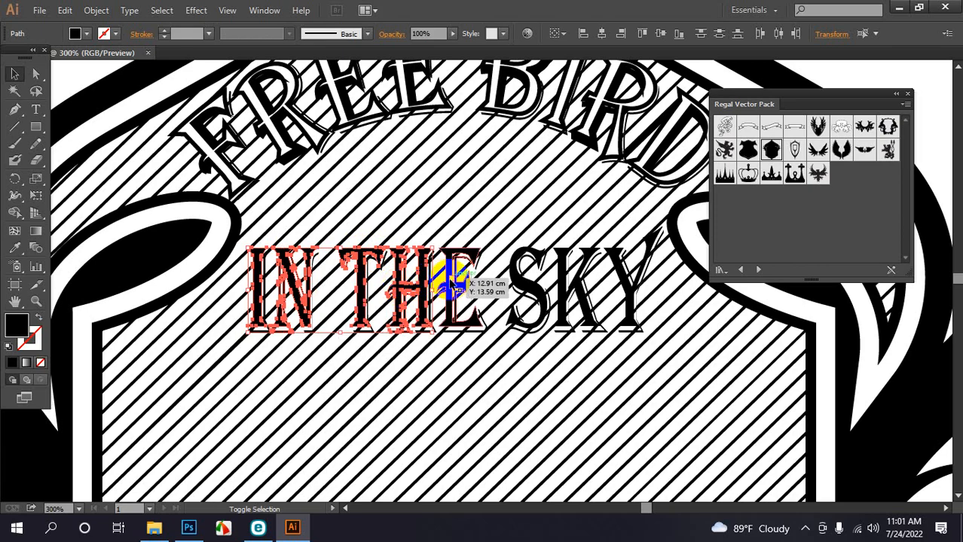
{"action": "left_click", "coordinate": [518, 273], "text": "shift"}
{"action": "left_click", "coordinate": [559, 280], "text": "shift"}
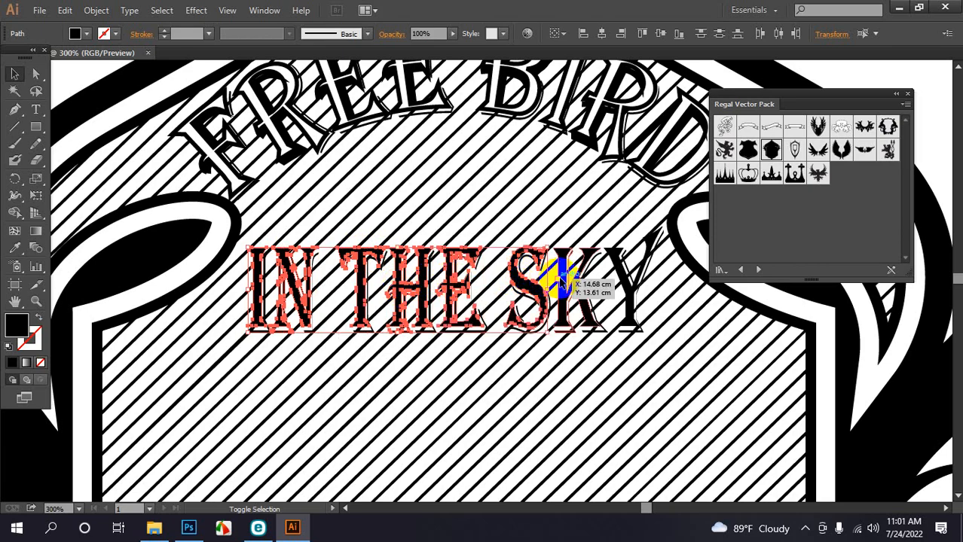
{"action": "left_click", "coordinate": [626, 280], "text": "shift"}
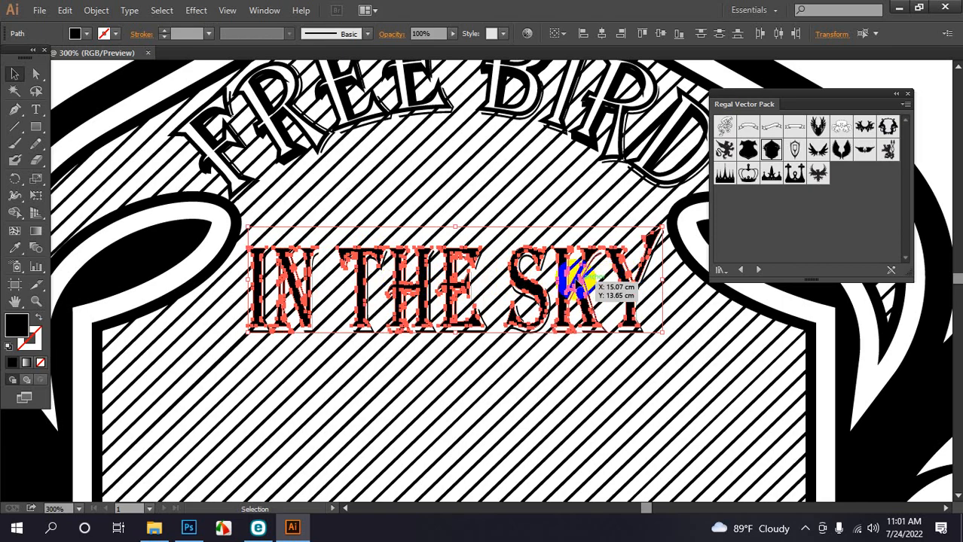
{"action": "left_click", "coordinate": [39, 322]}
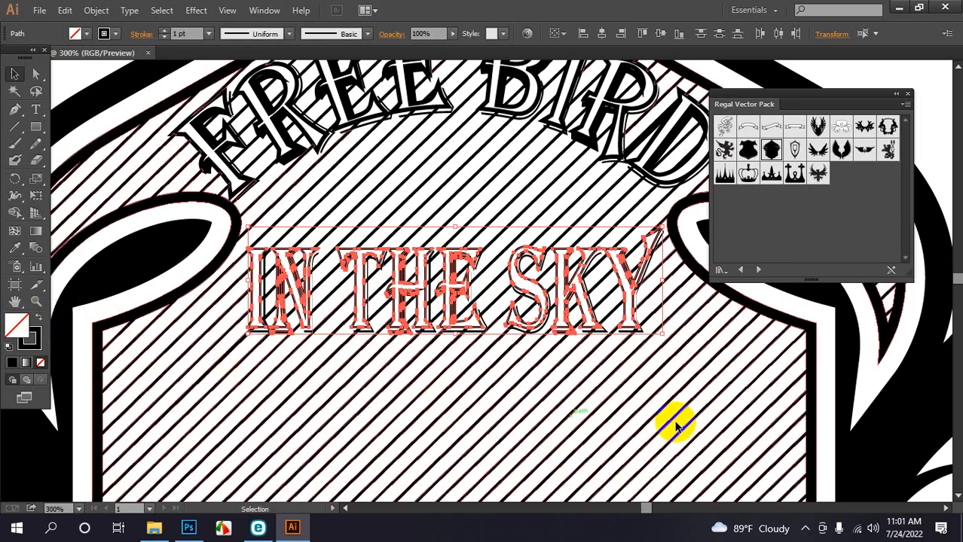
{"action": "left_click", "coordinate": [934, 111]}
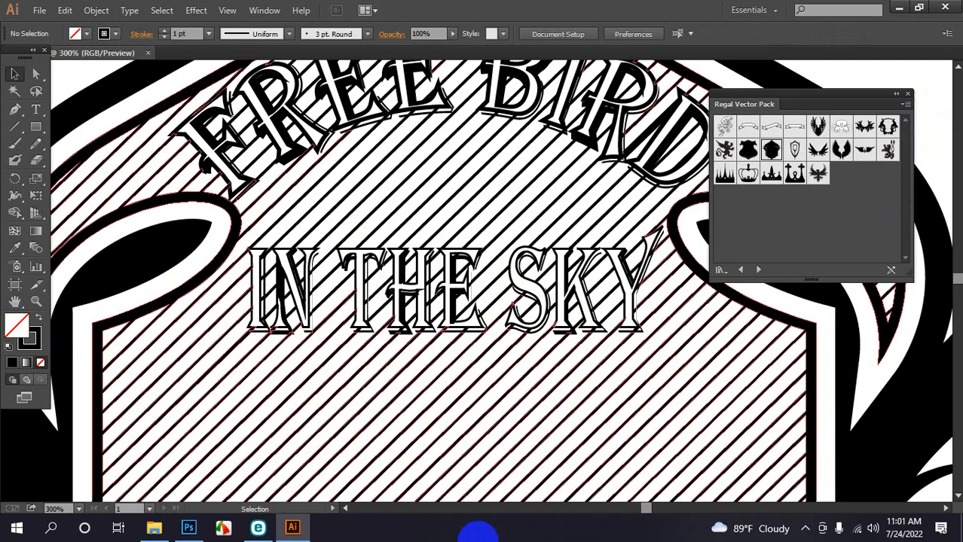
{"action": "key", "text": "ctrl+minus"}
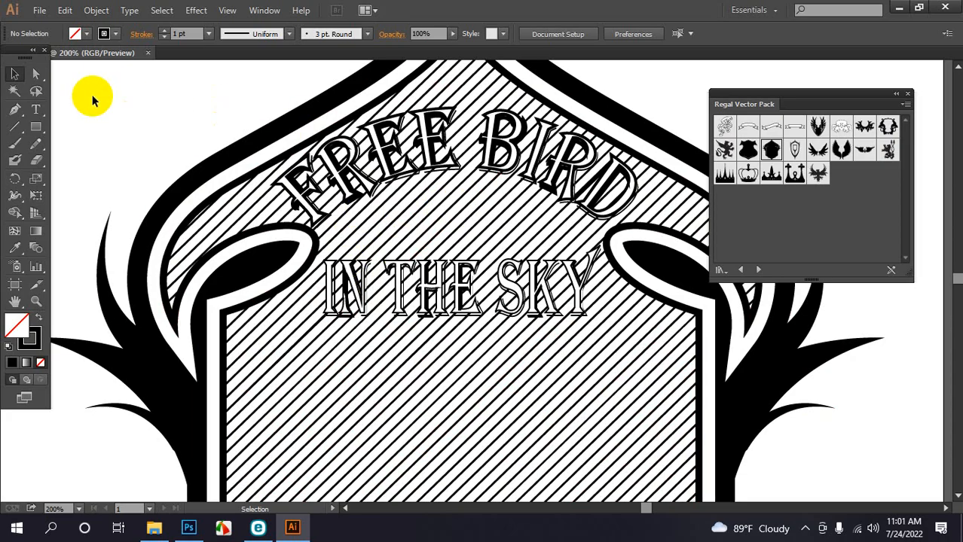
{"action": "left_click_drag", "start_coordinate": [92, 94], "coordinate": [641, 425]}
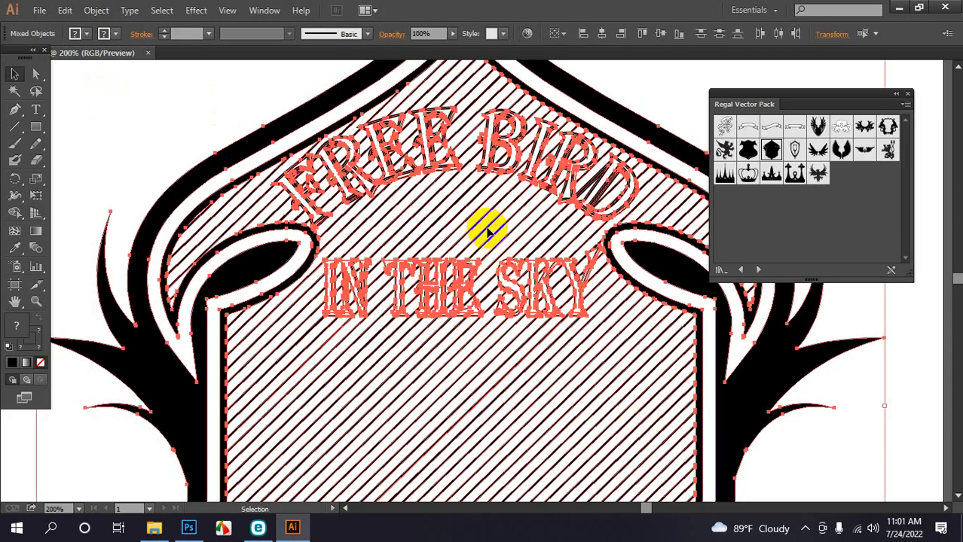
{"action": "key", "text": "ctrl+minus"}
{"action": "key", "text": "ctrl+minus"}
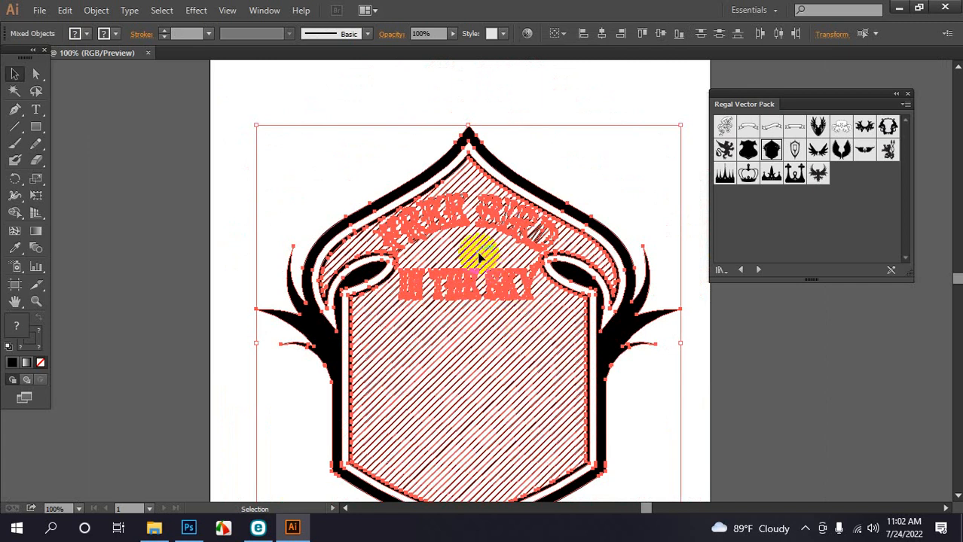
{"action": "left_click", "coordinate": [520, 154]}
{"action": "left_click", "coordinate": [477, 249]}
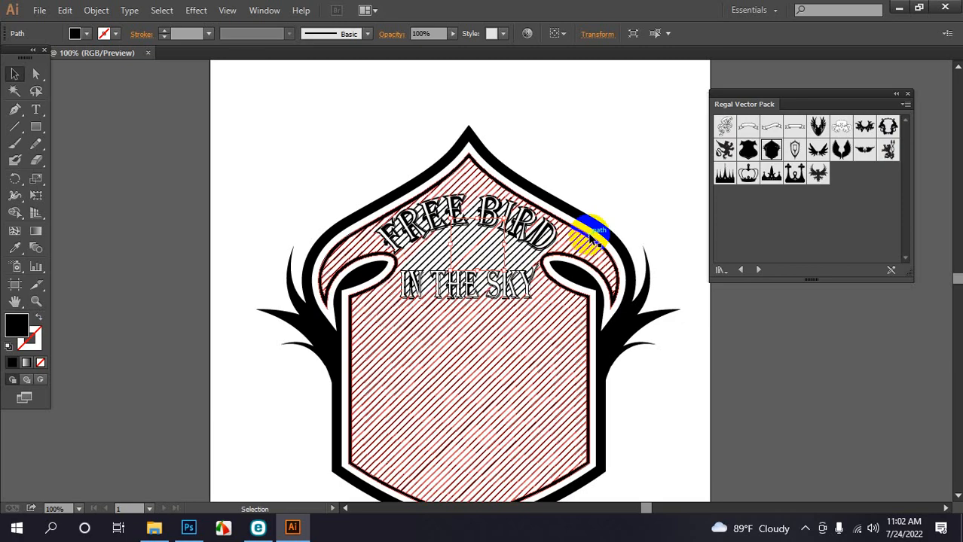
{"action": "left_click", "coordinate": [590, 156]}
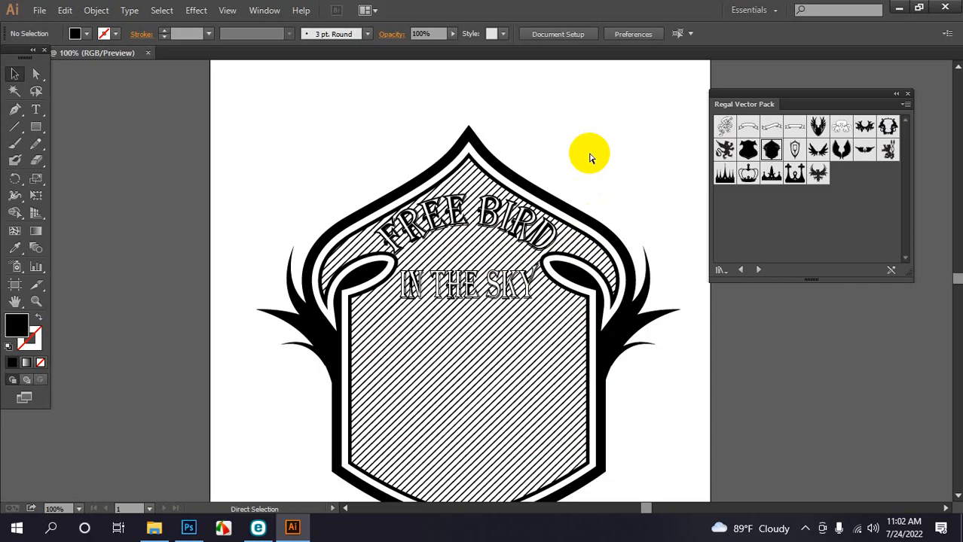
Zoom to 200% and try an added anchor point on the D of BIRD, then undo it
{"action": "key", "text": "ctrl+equal"}
{"action": "key", "text": "ctrl+equal"}
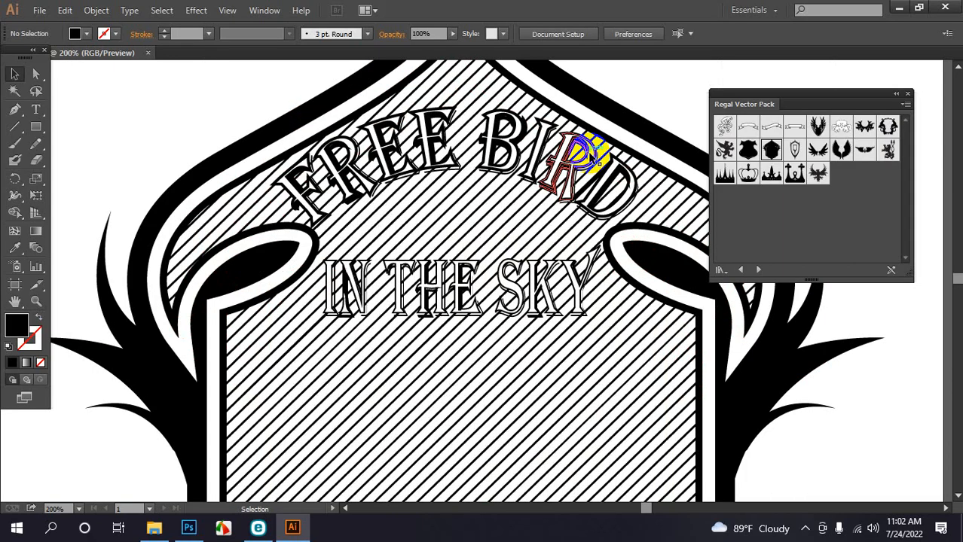
{"action": "left_click", "coordinate": [616, 184]}
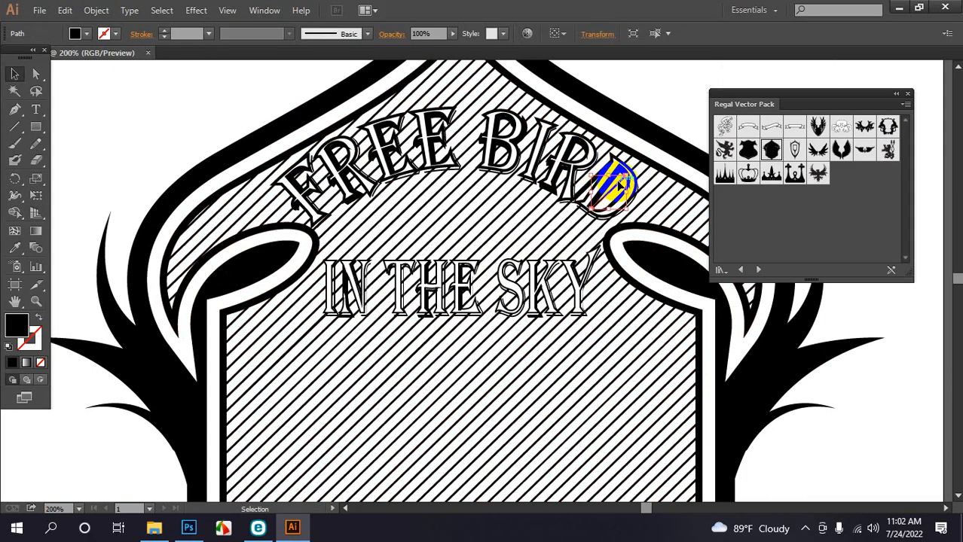
{"action": "key", "text": "plus"}
{"action": "left_click", "coordinate": [618, 182]}
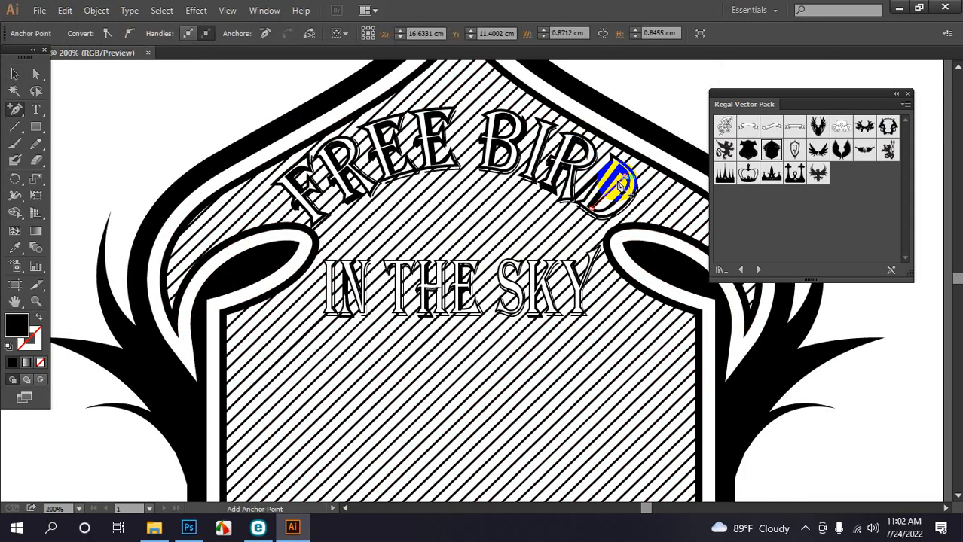
{"action": "key", "text": "ctrl+z"}
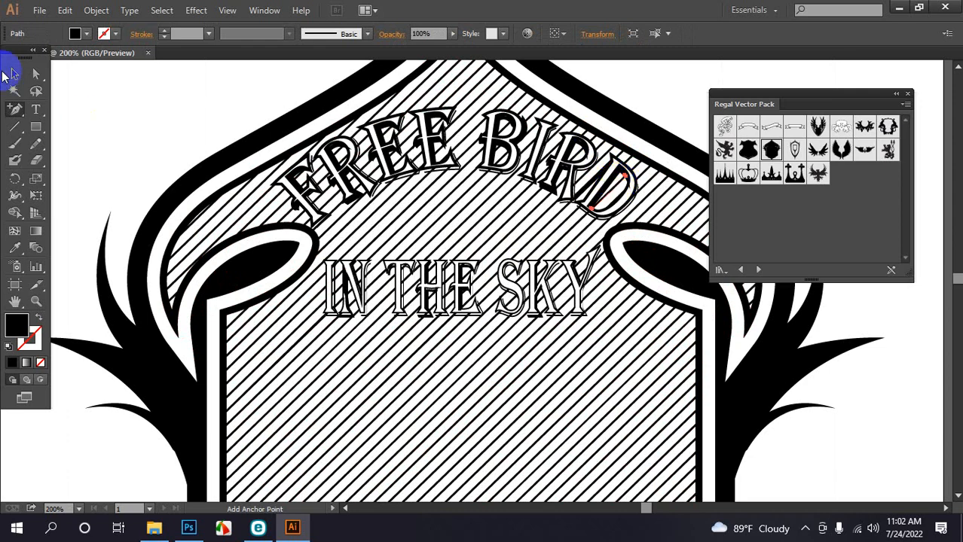
{"action": "left_click", "coordinate": [13, 72]}
{"action": "left_click", "coordinate": [594, 253]}
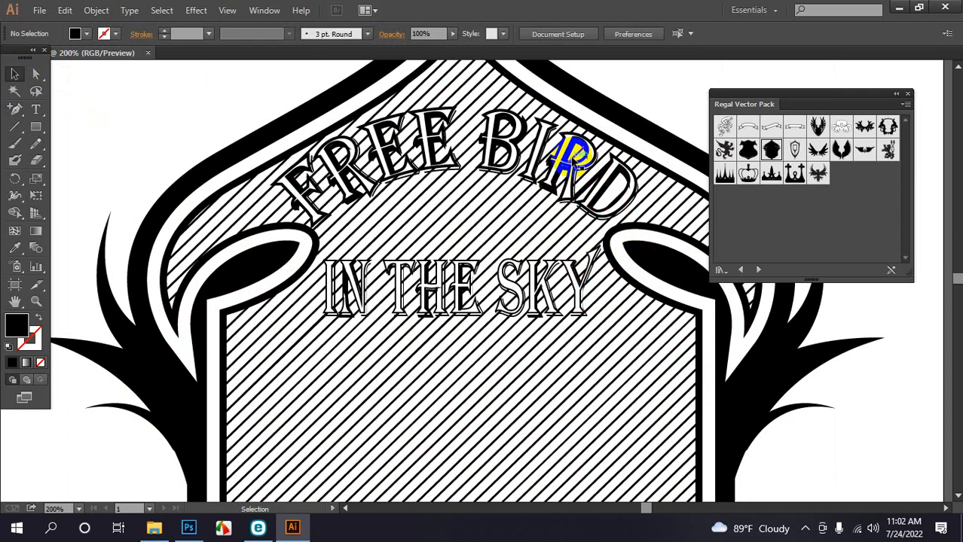
Delete the two inner counter pieces of the B in BIRD
{"action": "left_click", "coordinate": [506, 130]}
{"action": "key", "text": "Delete"}
{"action": "left_click", "coordinate": [499, 160]}
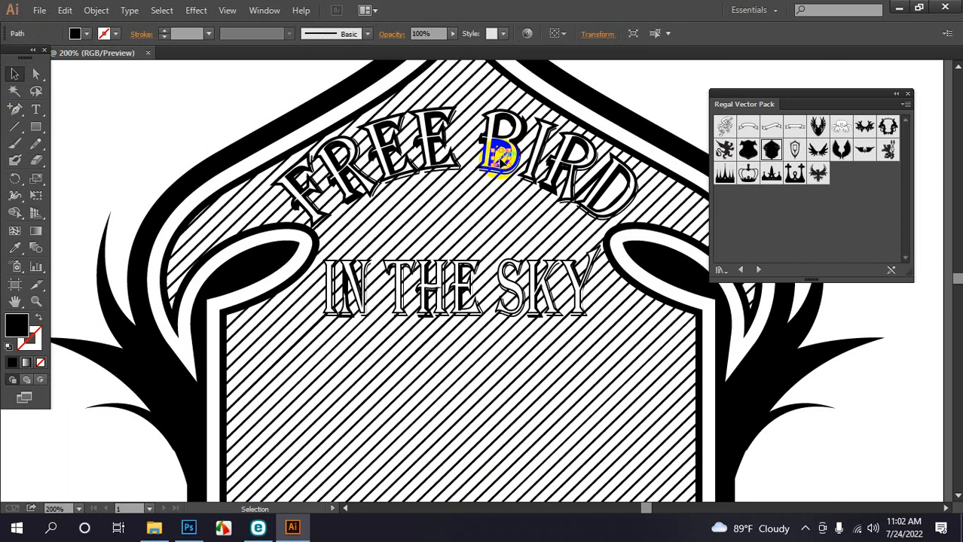
{"action": "key", "text": "Delete"}
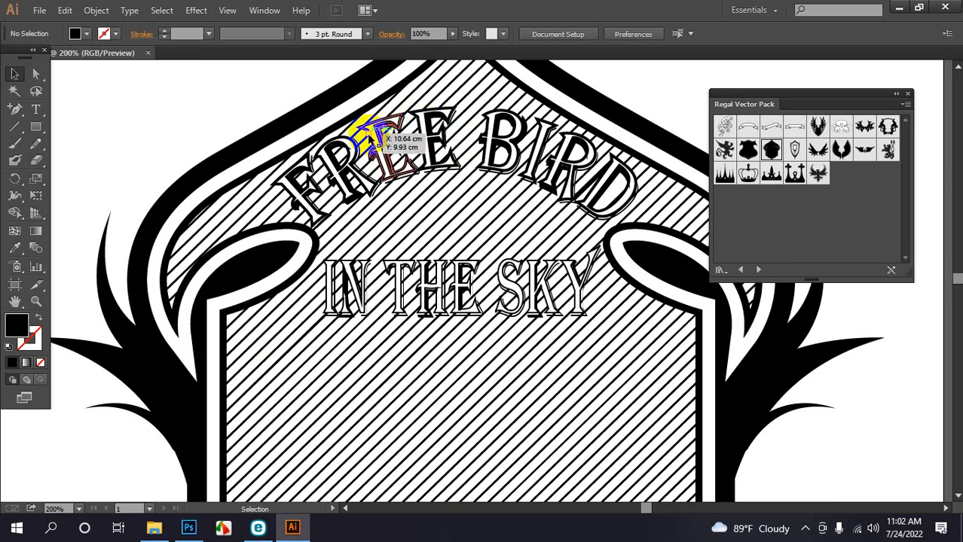
Delete the R of FREE, swap fill and stroke on its remaining piece, and move it left
{"action": "left_click", "coordinate": [336, 160]}
{"action": "key", "text": "Delete"}
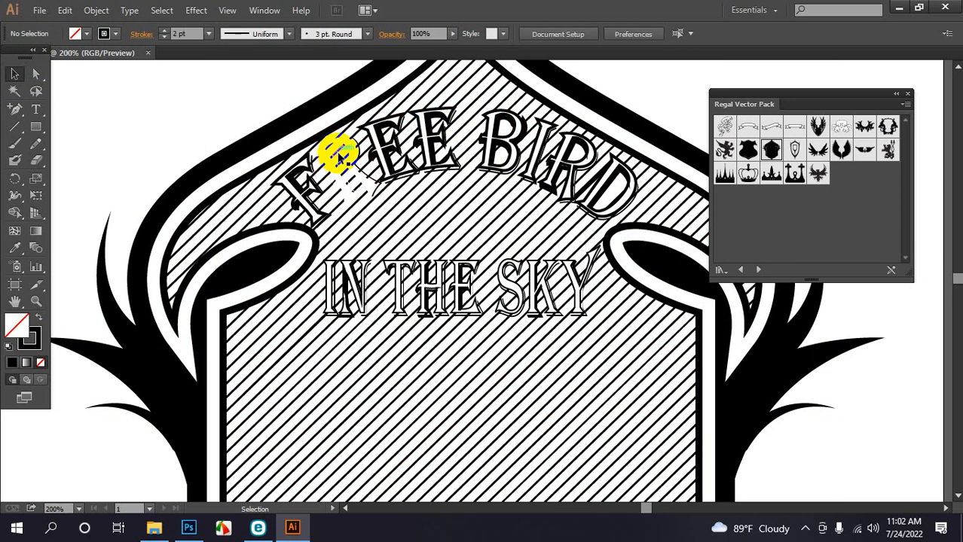
{"action": "left_click", "coordinate": [393, 201]}
{"action": "left_click", "coordinate": [161, 112]}
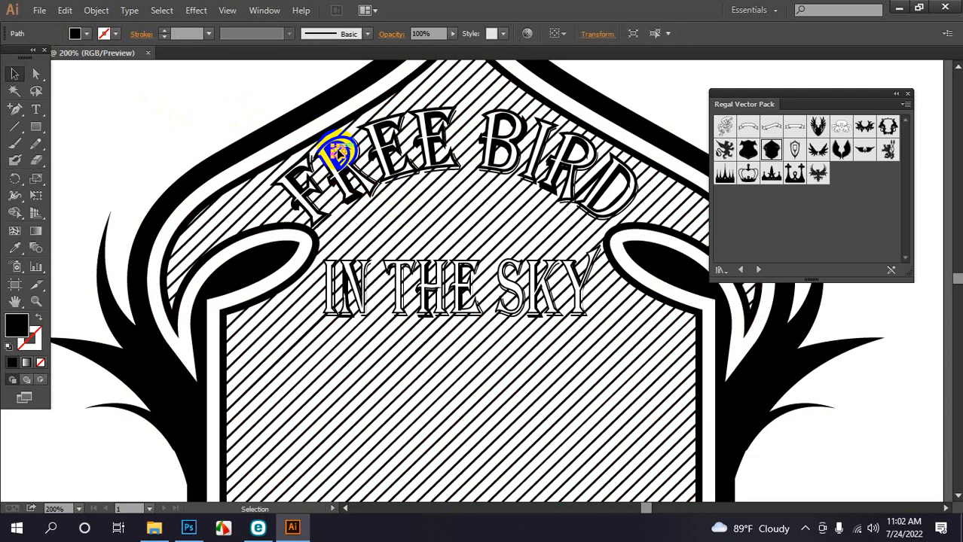
{"action": "key", "text": "shift+x"}
{"action": "mouse_move", "coordinate": [343, 156]}
{"action": "left_mouse_down"}
{"action": "mouse_move", "coordinate": [316, 170]}
{"action": "mouse_move", "coordinate": [321, 196]}
{"action": "mouse_move", "coordinate": [301, 172]}
{"action": "mouse_move", "coordinate": [310, 171]}
{"action": "left_mouse_up"}
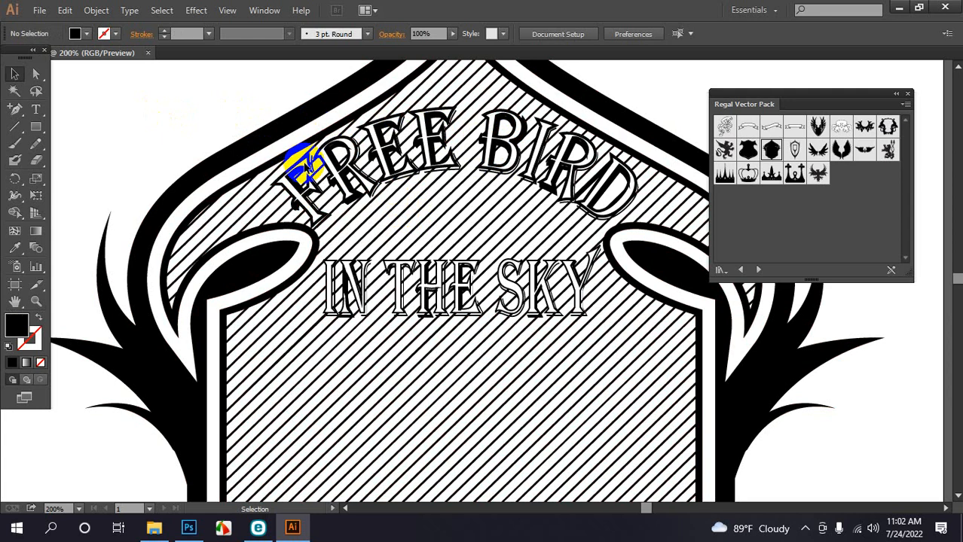
{"action": "left_click", "coordinate": [305, 165]}
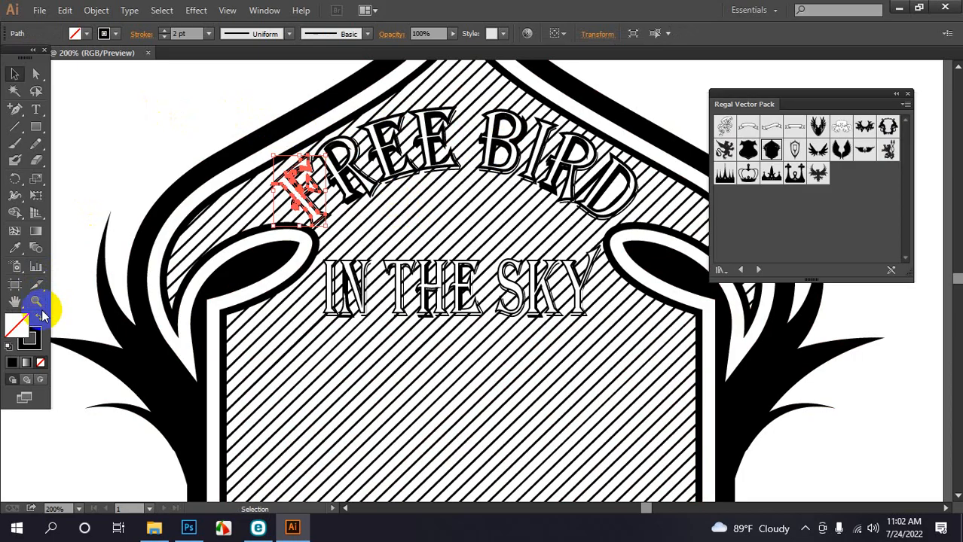
Fill the F of FREE with pure red FF0000 through the Color Picker
{"action": "left_click", "coordinate": [38, 321]}
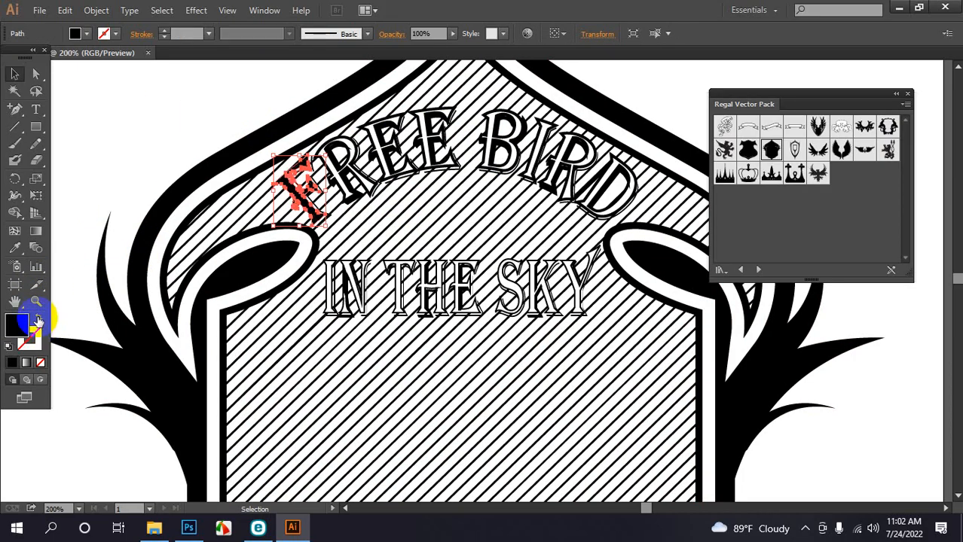
{"action": "double_click", "coordinate": [13, 326]}
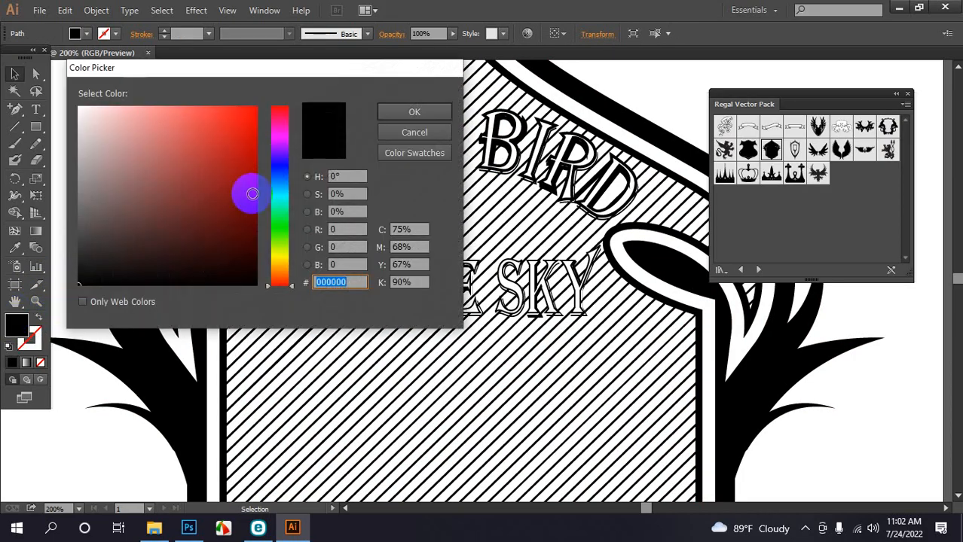
{"action": "left_click", "coordinate": [256, 141]}
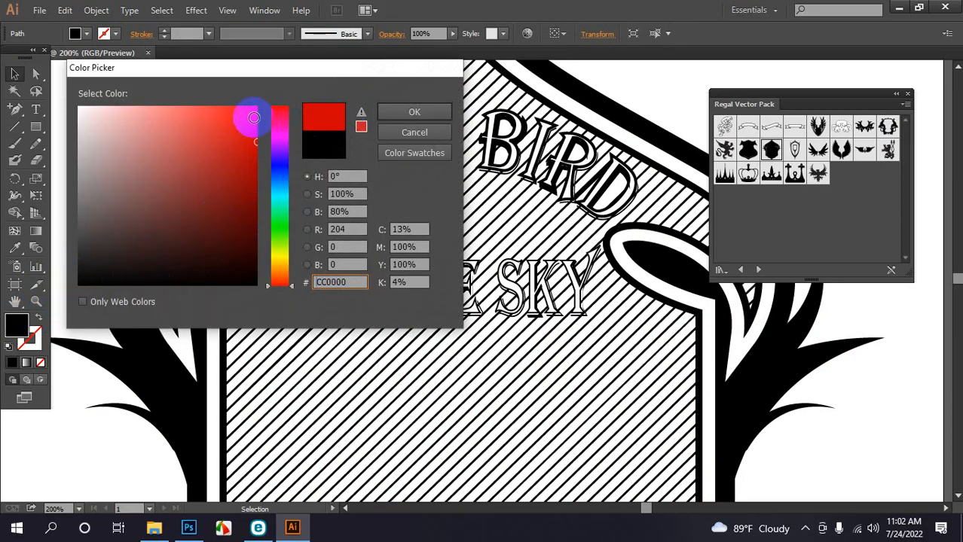
{"action": "left_click", "coordinate": [256, 106]}
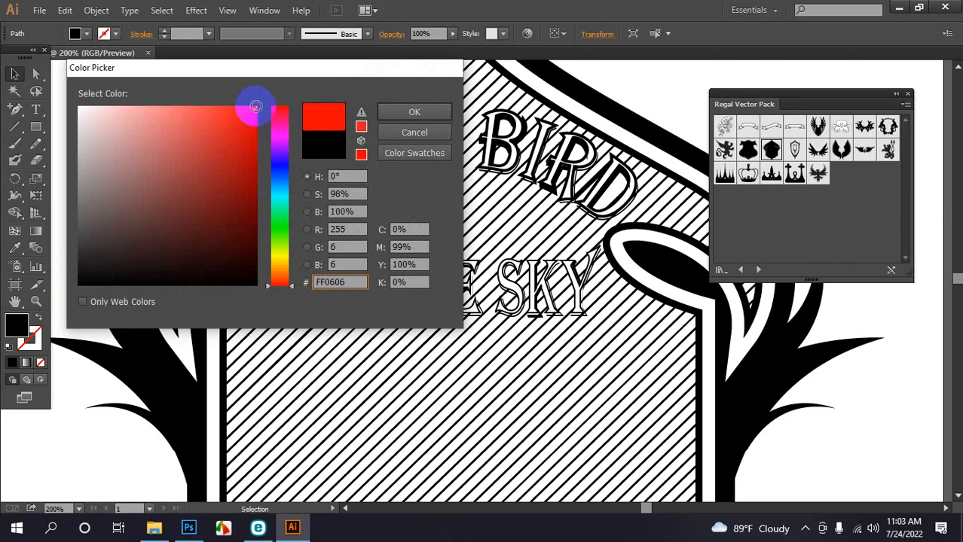
{"action": "left_click", "coordinate": [393, 111]}
{"action": "left_click", "coordinate": [190, 137]}
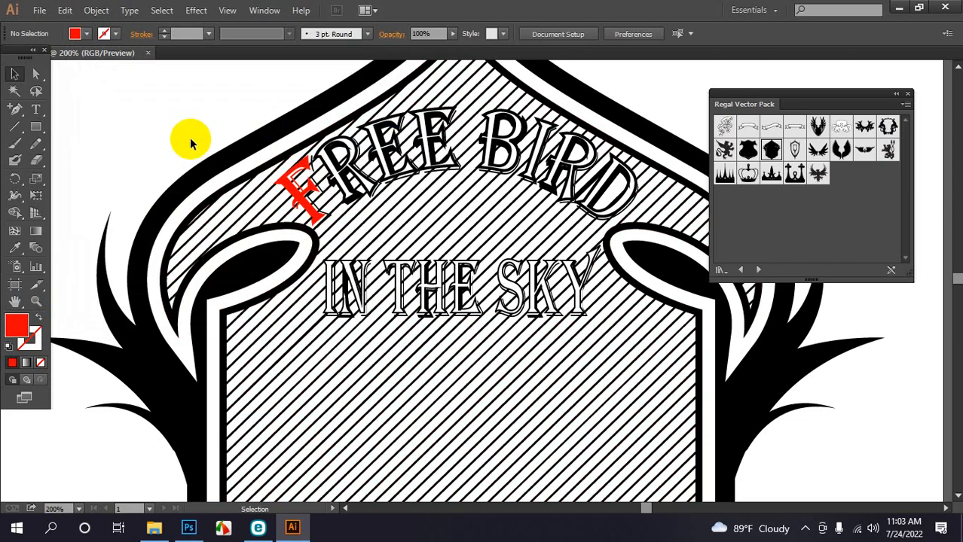
Drop the black wings symbol from the Regal Vector Pack onto the shield, centre it, and select all artwork
{"action": "scroll", "coordinate": [407, 348], "scroll_direction": "down", "scroll_amount": 5}
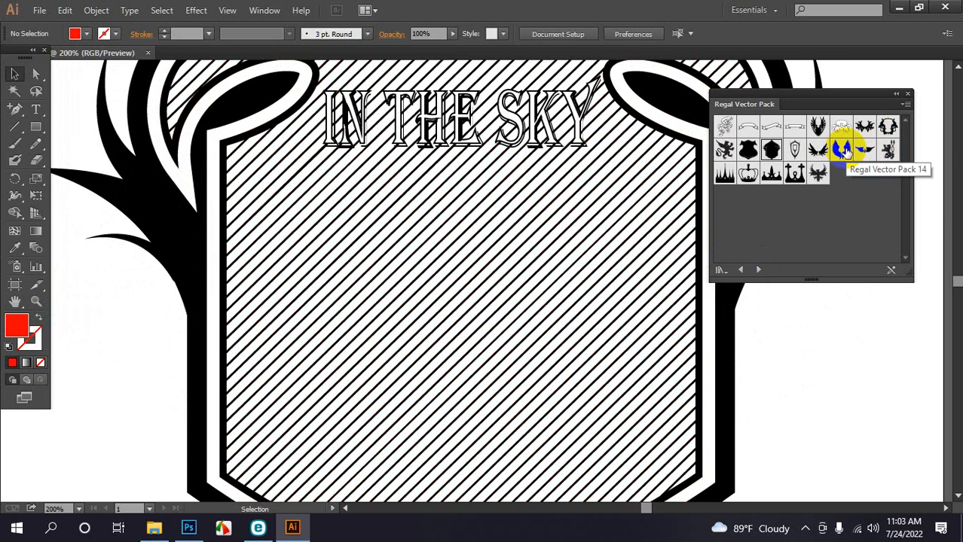
{"action": "left_click", "coordinate": [842, 150]}
{"action": "left_click_drag", "start_coordinate": [841, 150], "coordinate": [414, 336]}
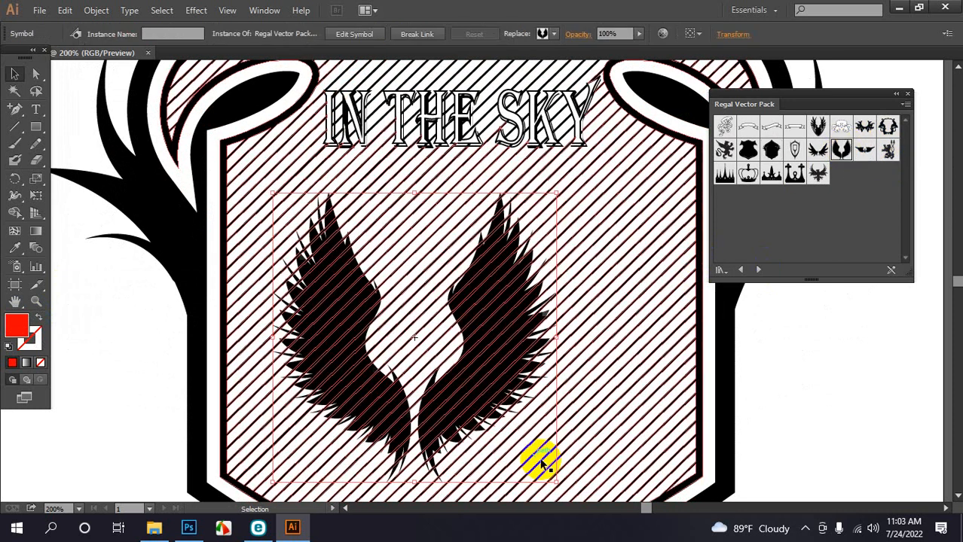
{"action": "left_click_drag", "start_coordinate": [520, 392], "coordinate": [552, 370]}
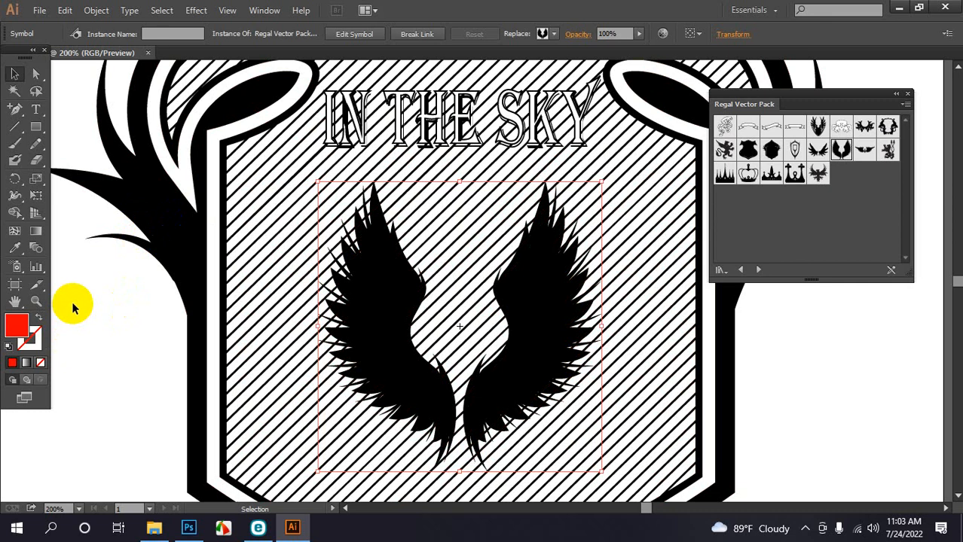
{"action": "left_click_drag", "start_coordinate": [73, 307], "coordinate": [455, 454]}
{"action": "left_click", "coordinate": [265, 11]}
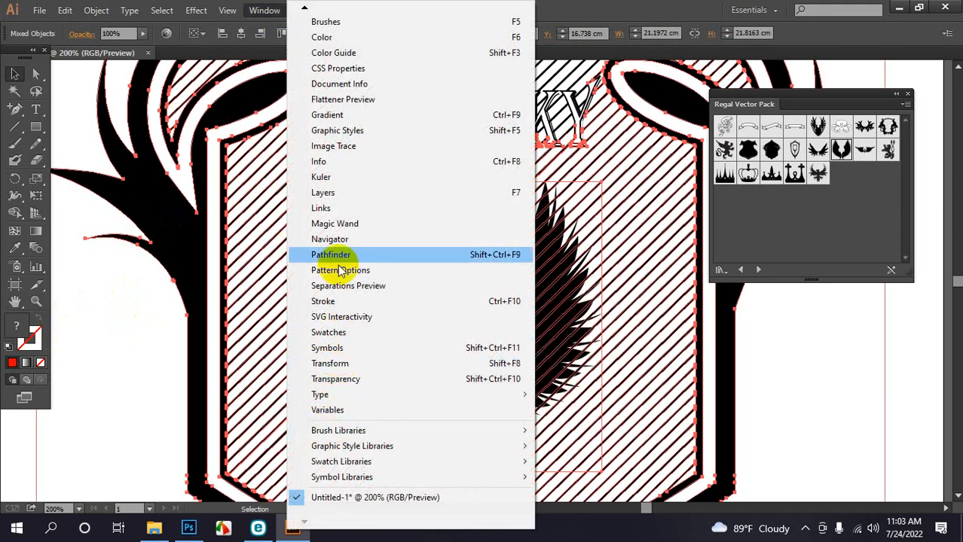
Show the Pathfinder panel and Trim the overlapping artwork
{"action": "left_click", "coordinate": [342, 255]}
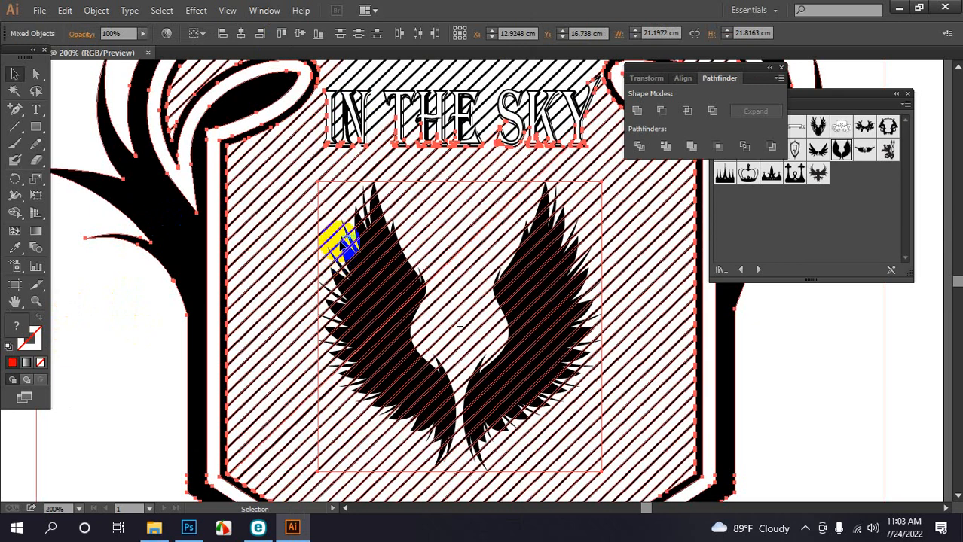
{"action": "left_click", "coordinate": [659, 146]}
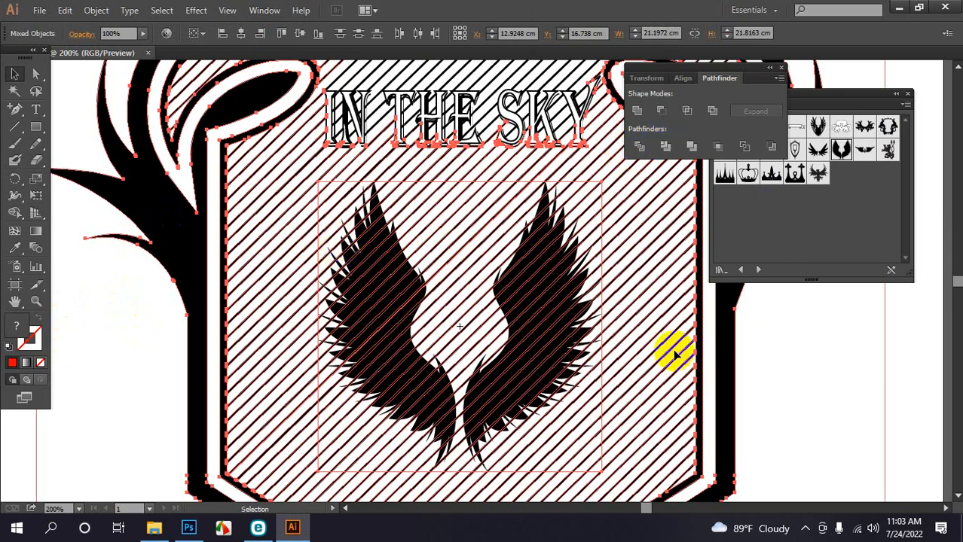
{"action": "scroll", "coordinate": [644, 387], "scroll_direction": "up", "scroll_amount": 4}
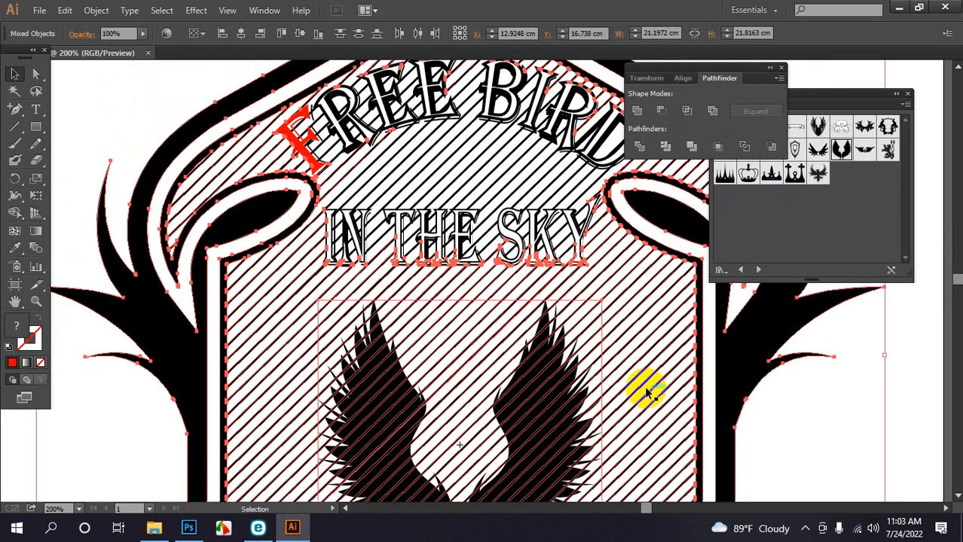
{"action": "scroll", "coordinate": [452, 136], "scroll_direction": "down", "scroll_amount": 1}
{"action": "left_click", "coordinate": [654, 138]}
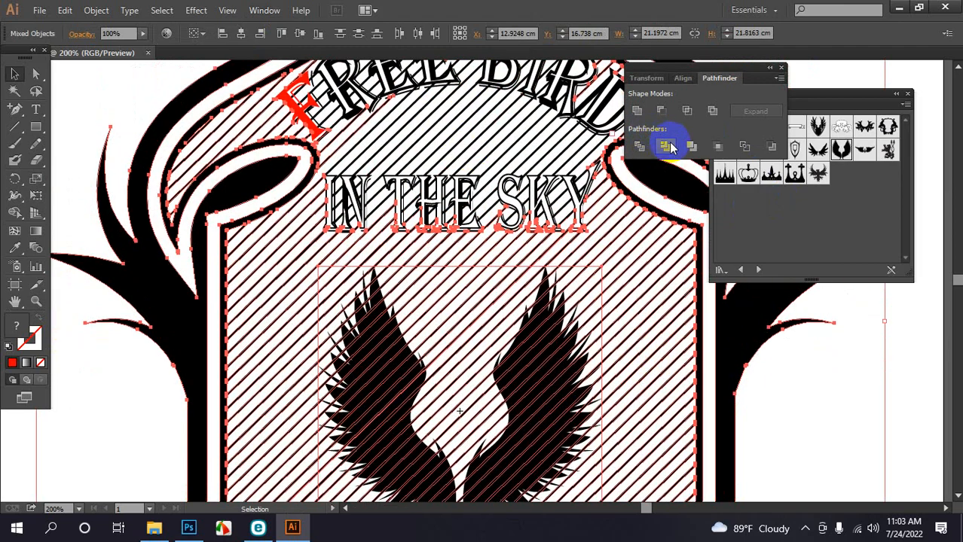
{"action": "left_click", "coordinate": [928, 400]}
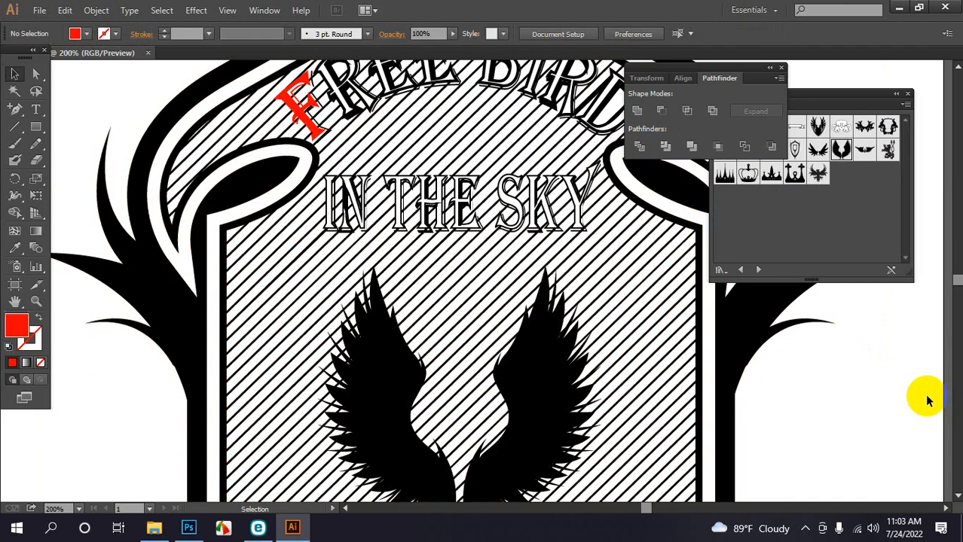
Expand the wings symbol into editable paths with Object > Expand
{"action": "left_click", "coordinate": [559, 313]}
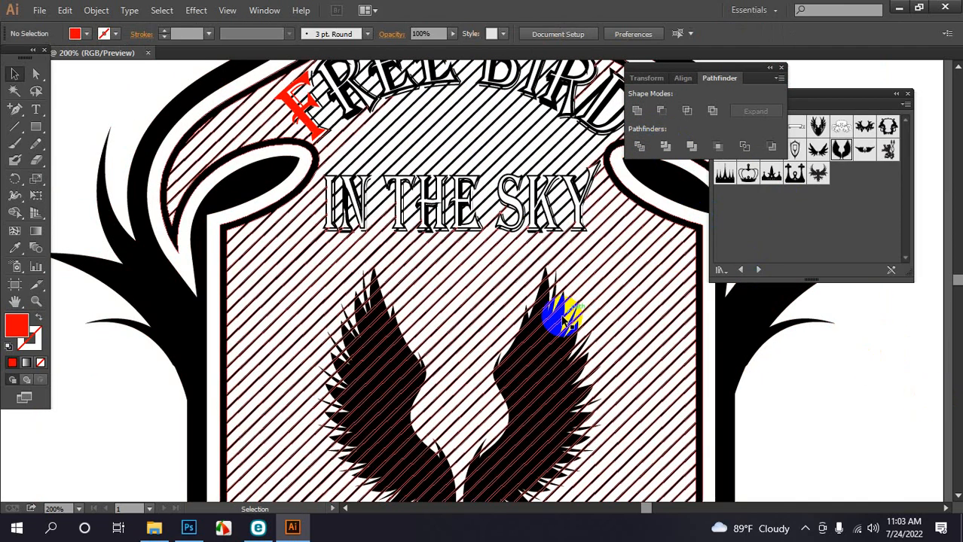
{"action": "left_click", "coordinate": [543, 323]}
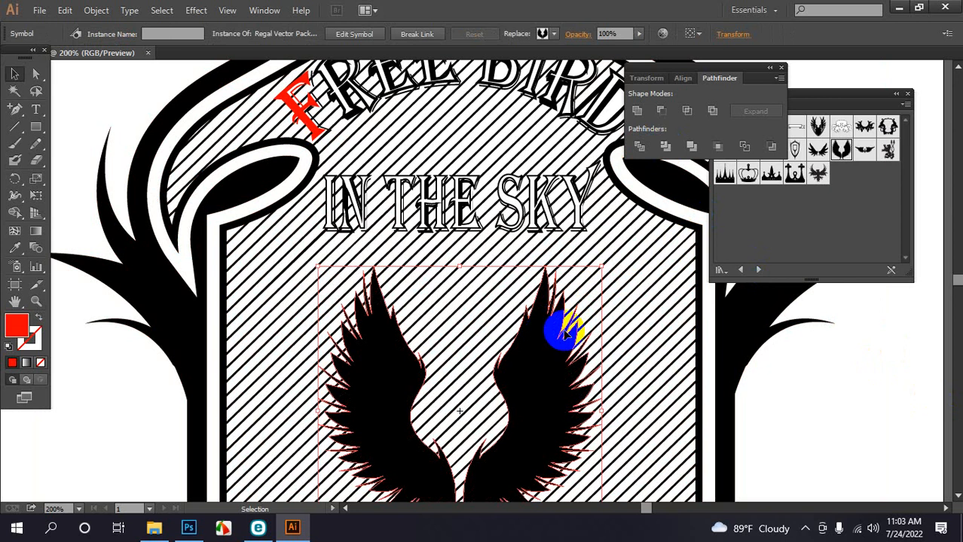
{"action": "scroll", "coordinate": [543, 339], "scroll_direction": "down", "scroll_amount": 2}
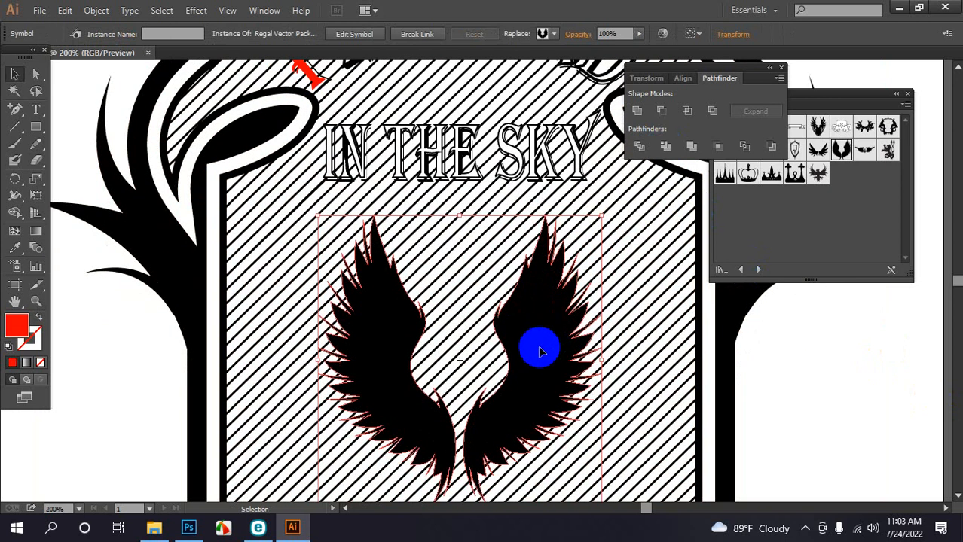
{"action": "left_click", "coordinate": [92, 10]}
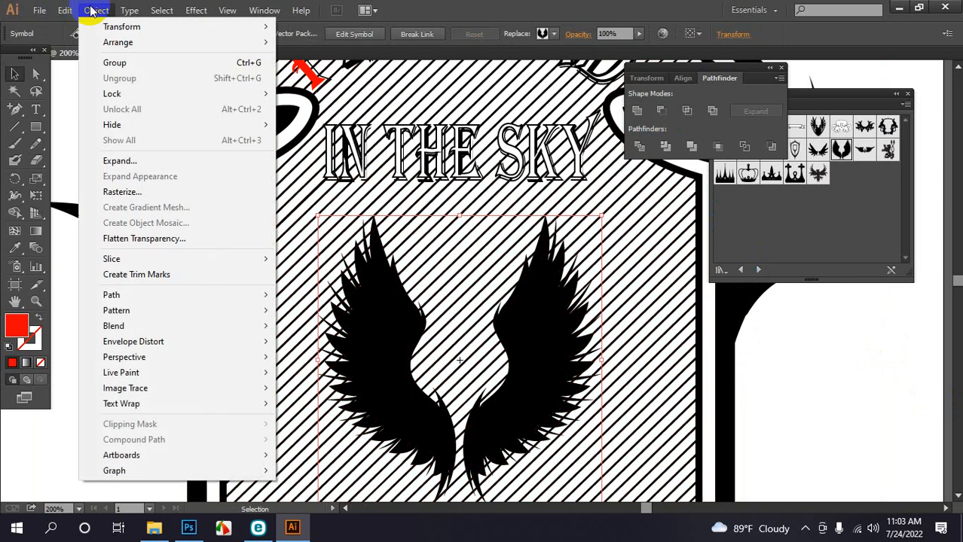
{"action": "left_click", "coordinate": [138, 162]}
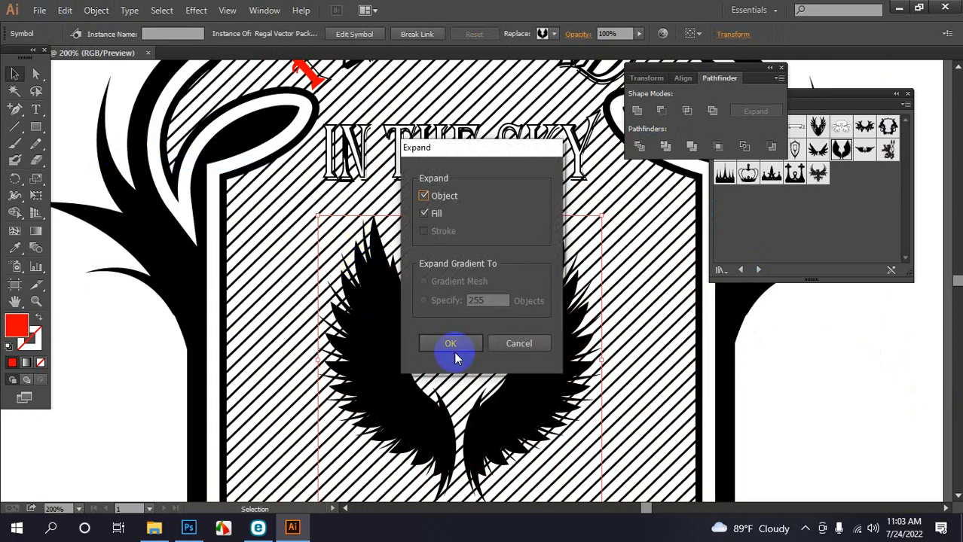
{"action": "left_click", "coordinate": [452, 344]}
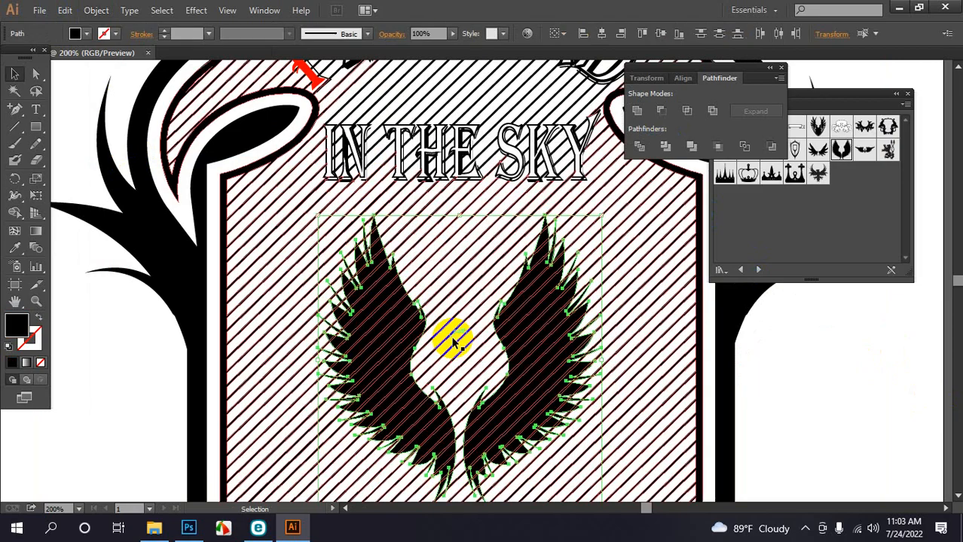
Divide the wings together with the hatched shield and ungroup the resulting pieces
{"action": "left_click", "coordinate": [805, 411]}
{"action": "left_click_drag", "start_coordinate": [123, 345], "coordinate": [665, 427]}
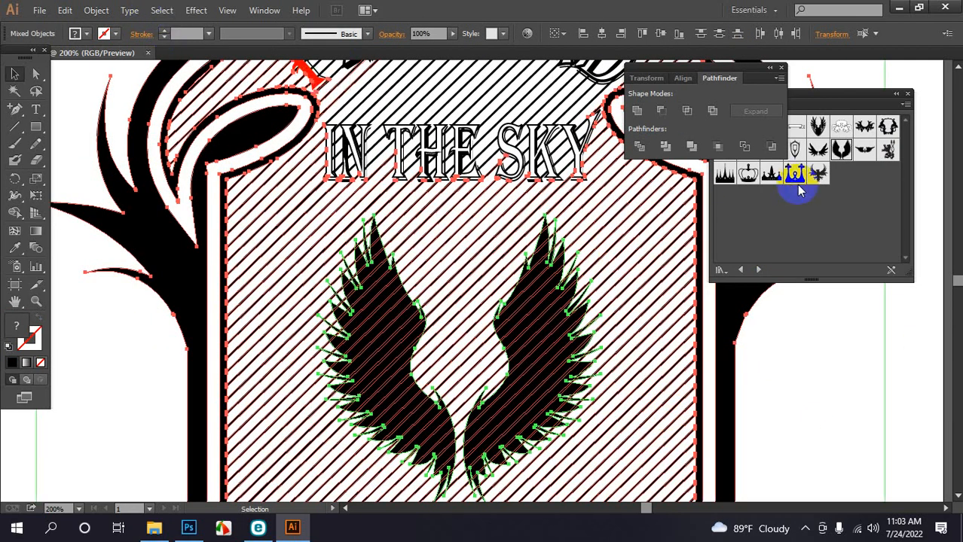
{"action": "left_click", "coordinate": [666, 146]}
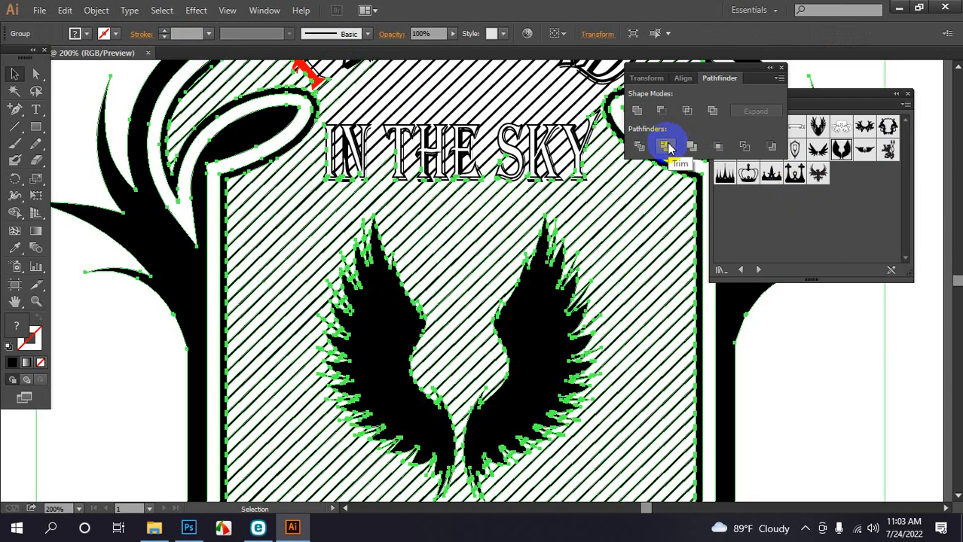
{"action": "left_click", "coordinate": [649, 318]}
{"action": "left_click", "coordinate": [576, 326]}
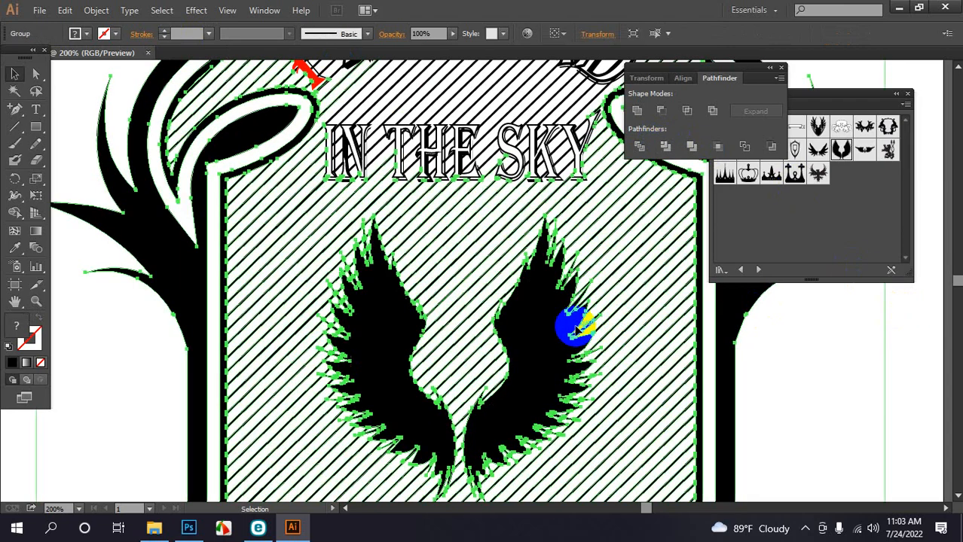
{"action": "right_click", "coordinate": [556, 329]}
{"action": "left_click", "coordinate": [603, 417]}
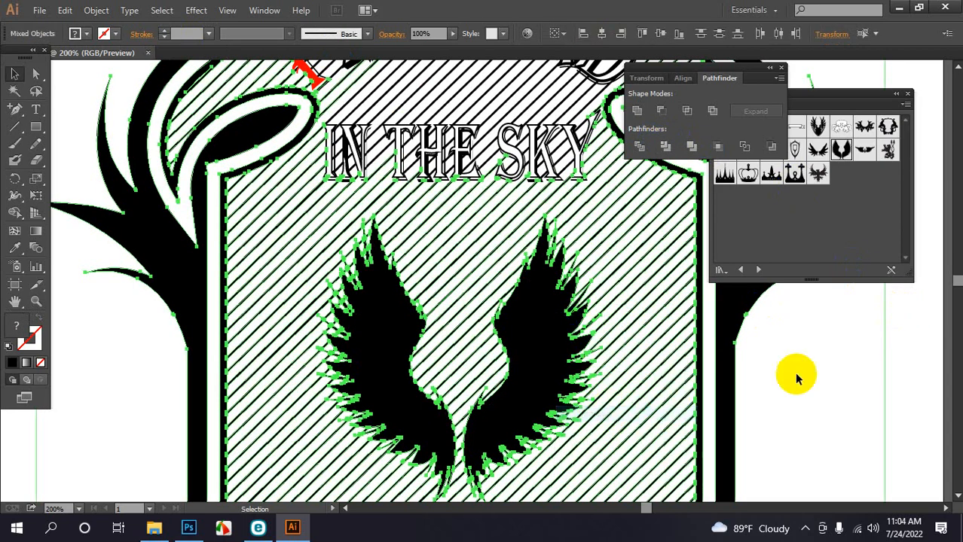
{"action": "left_click", "coordinate": [877, 369]}
Swap fill and stroke on both wings and set their outline to 2 pt
{"action": "left_click", "coordinate": [548, 349]}
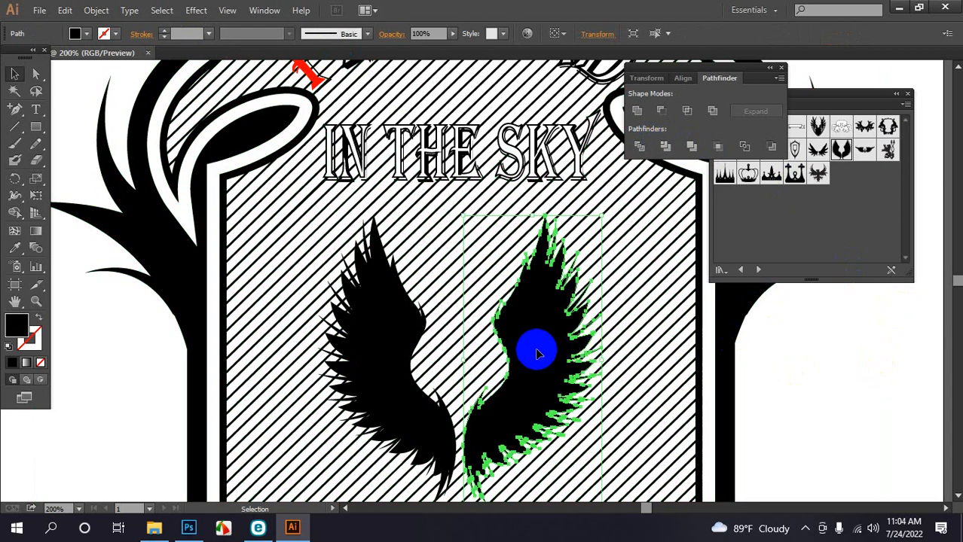
{"action": "left_click_drag", "start_coordinate": [536, 354], "coordinate": [803, 361]}
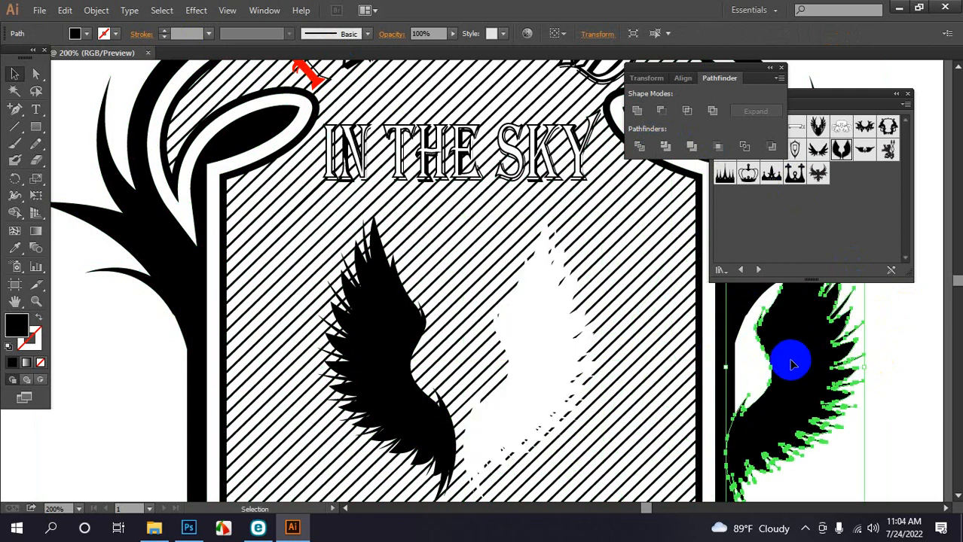
{"action": "key", "text": "ctrl+z"}
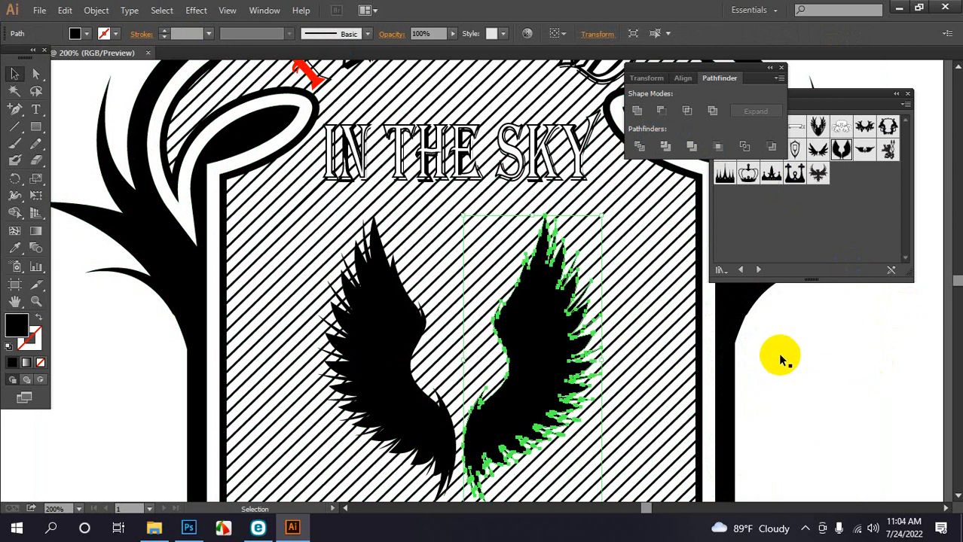
{"action": "left_click", "coordinate": [406, 326], "text": "shift"}
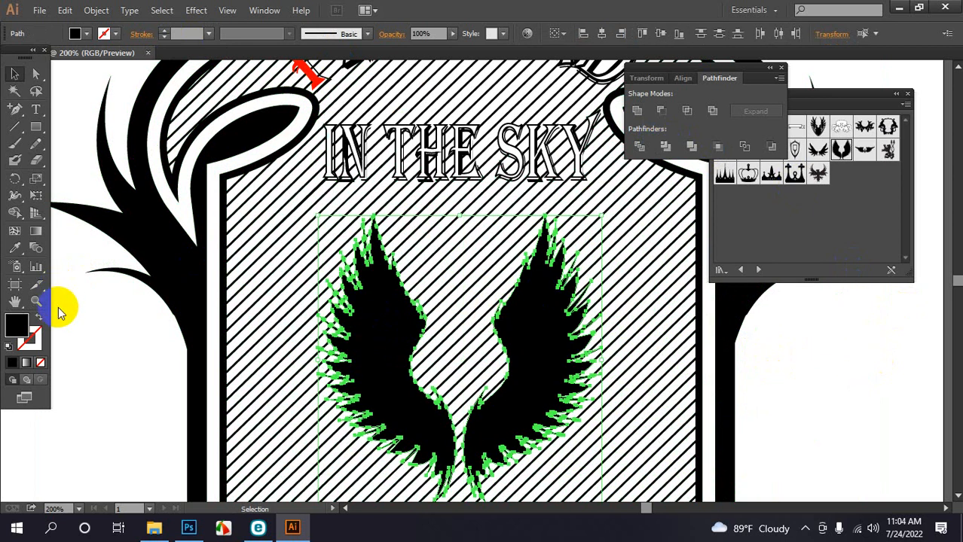
{"action": "left_click", "coordinate": [39, 323]}
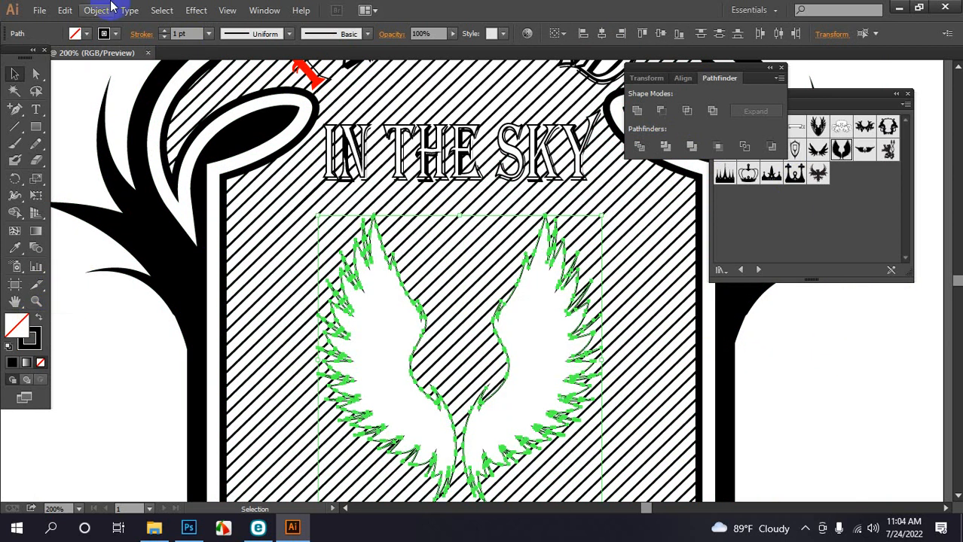
{"action": "left_click", "coordinate": [164, 30]}
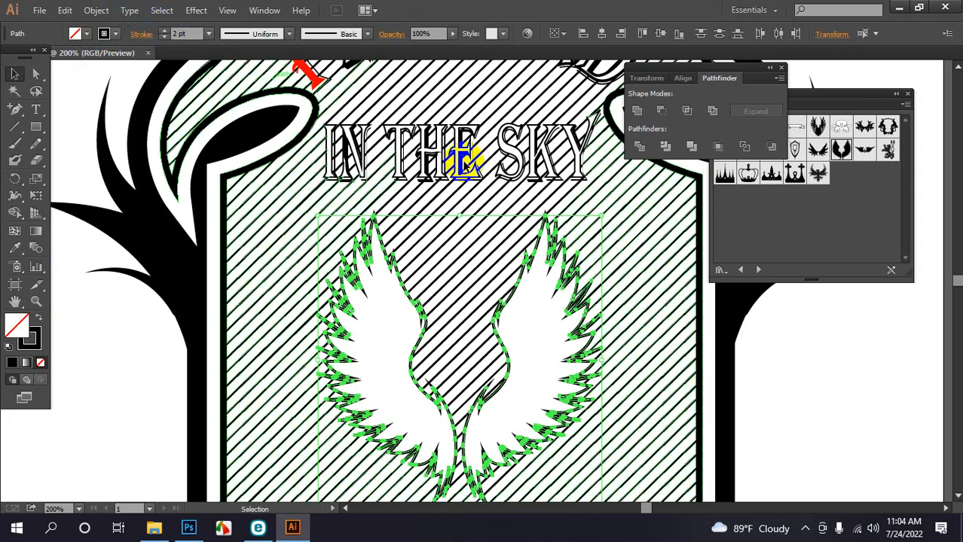
{"action": "left_click", "coordinate": [863, 364]}
{"action": "key", "text": "ctrl+1"}
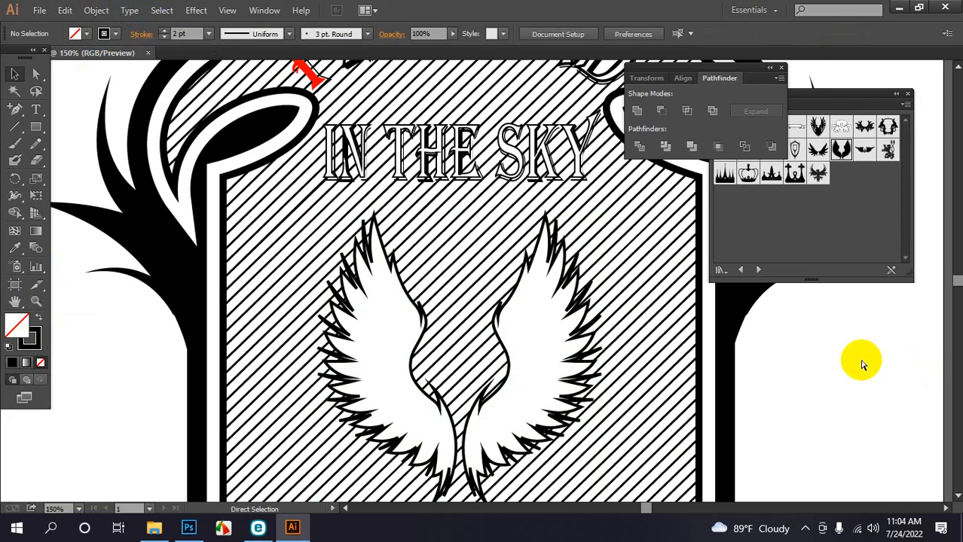
{"action": "key", "text": "ctrl+minus"}
{"action": "key", "text": "ctrl+minus"}
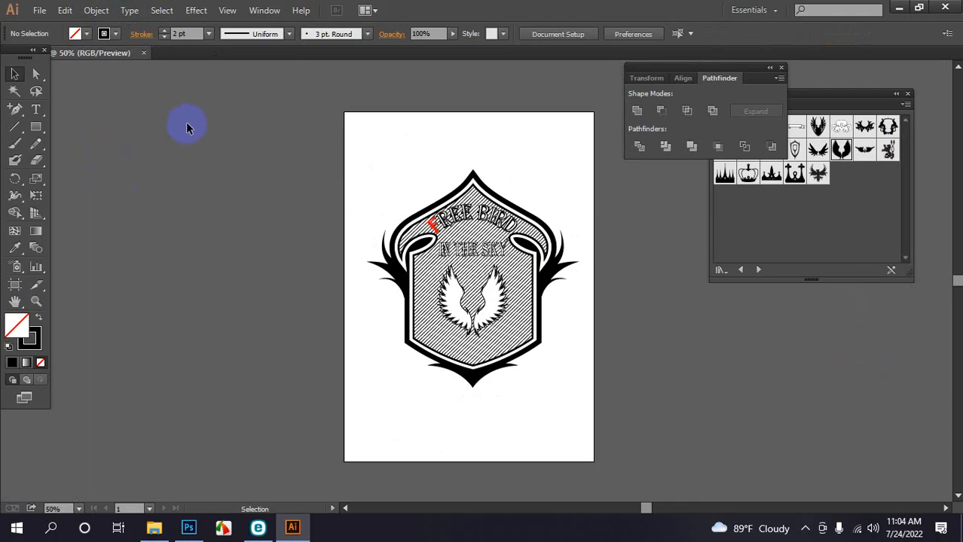
Select the entire badge artwork and choose PNG as the export file type
{"action": "left_click_drag", "start_coordinate": [190, 124], "coordinate": [537, 419]}
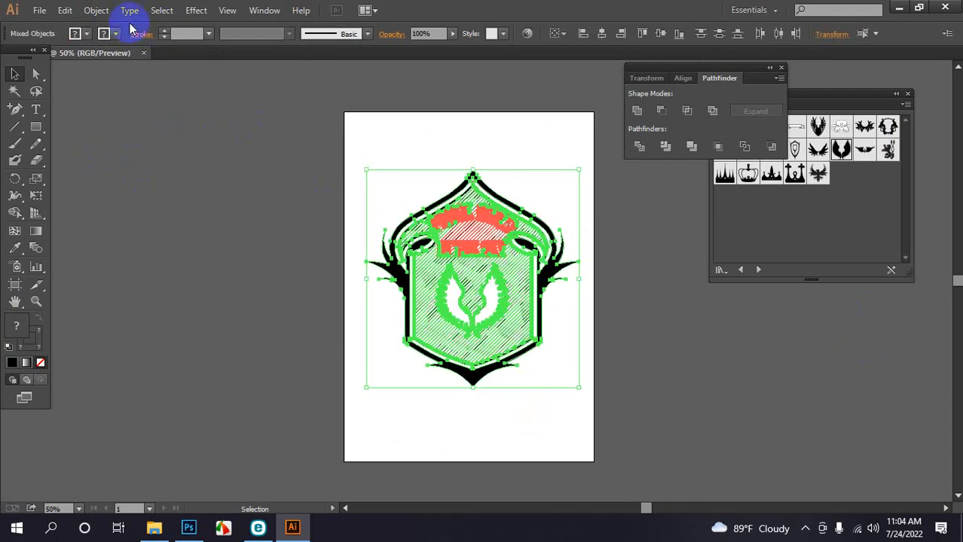
{"action": "left_click", "coordinate": [41, 11]}
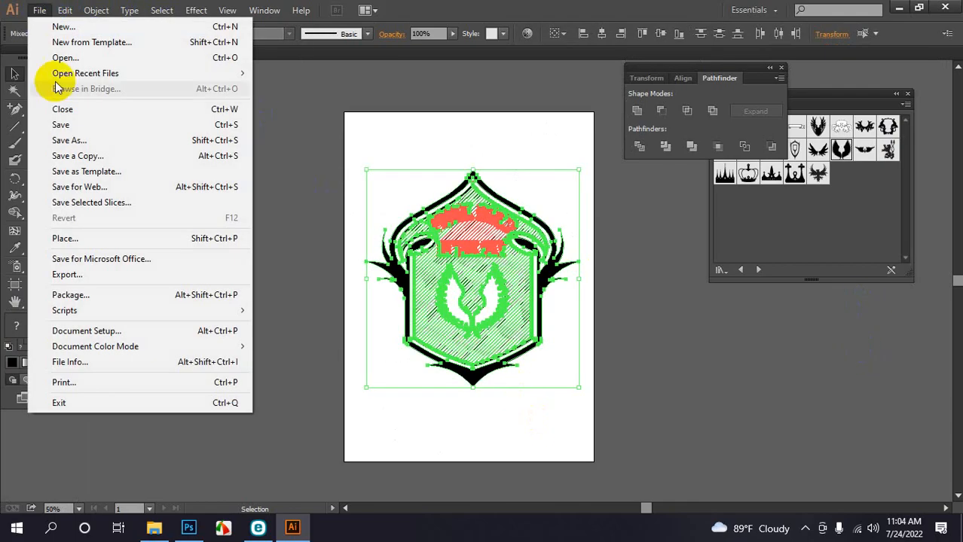
{"action": "left_click", "coordinate": [84, 275]}
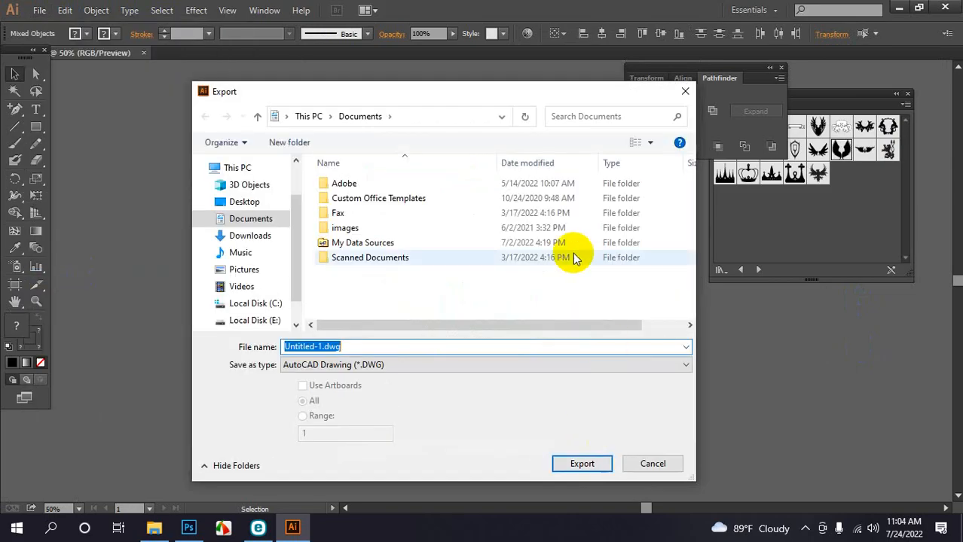
{"action": "left_click", "coordinate": [413, 365]}
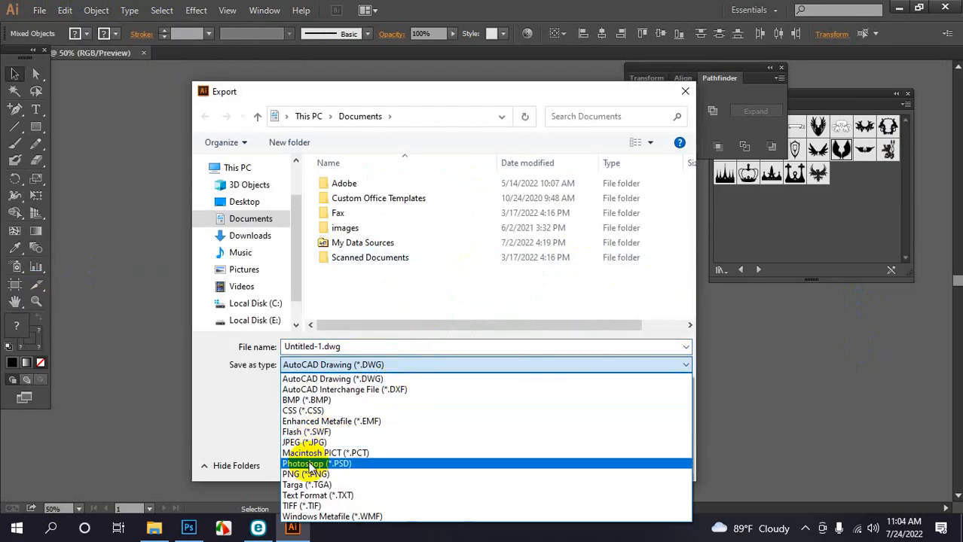
{"action": "left_click", "coordinate": [317, 476]}
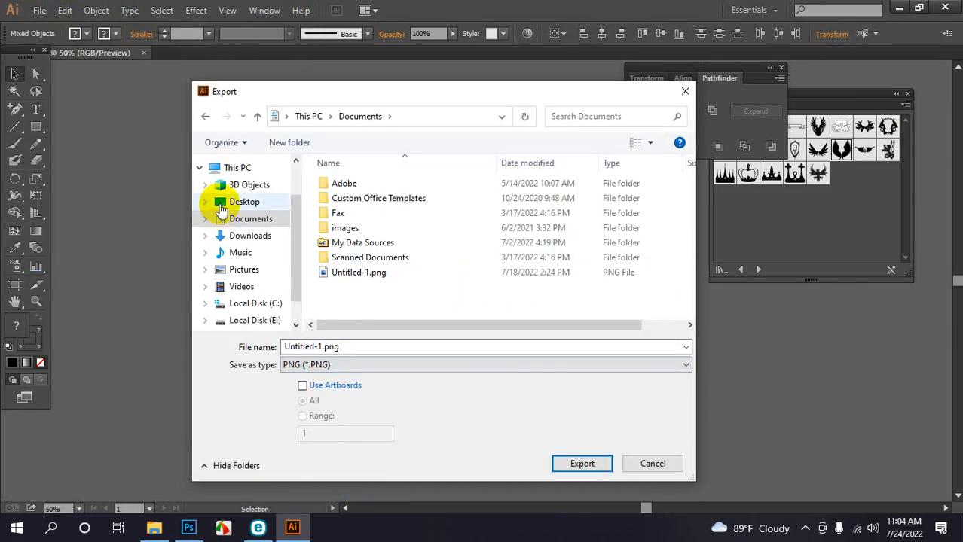
Save it to the Desktop as 't shirt' with High 300 ppi and a transparent background
{"action": "left_click", "coordinate": [243, 236]}
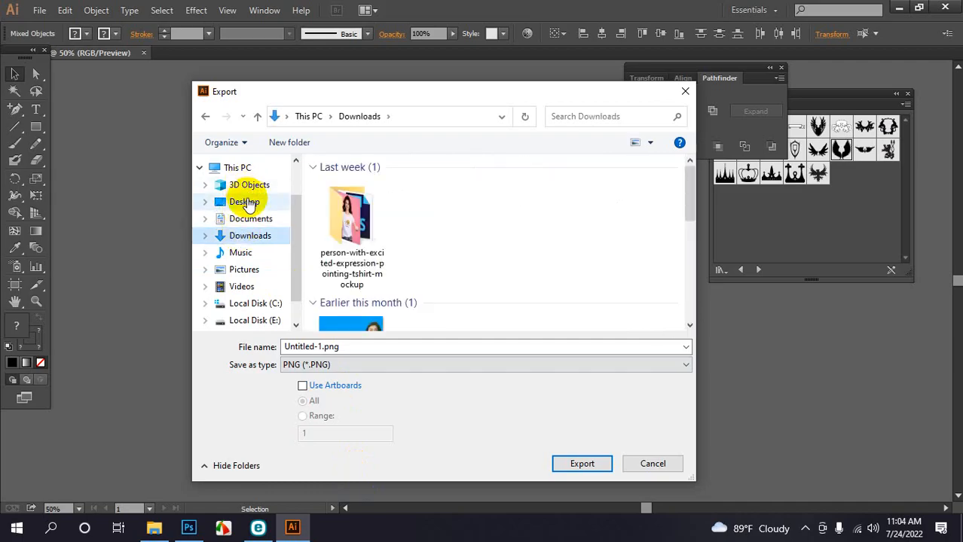
{"action": "left_click", "coordinate": [244, 203]}
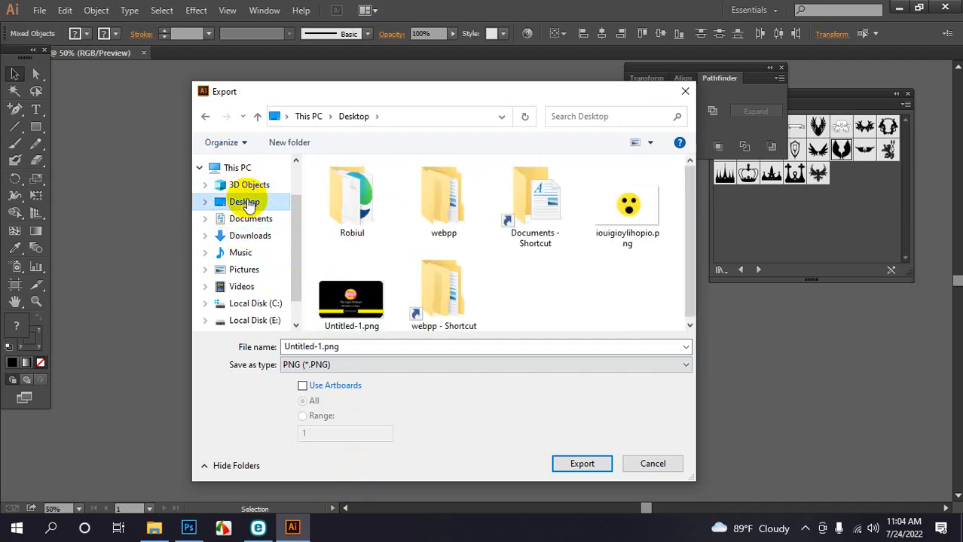
{"action": "left_click", "coordinate": [387, 345]}
{"action": "type", "text": "t sh"}
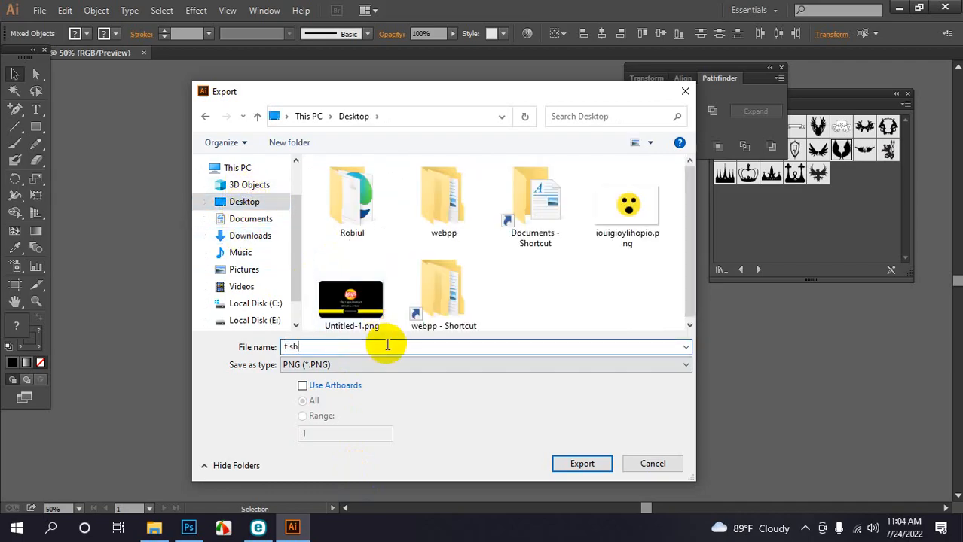
{"action": "type", "text": "irt"}
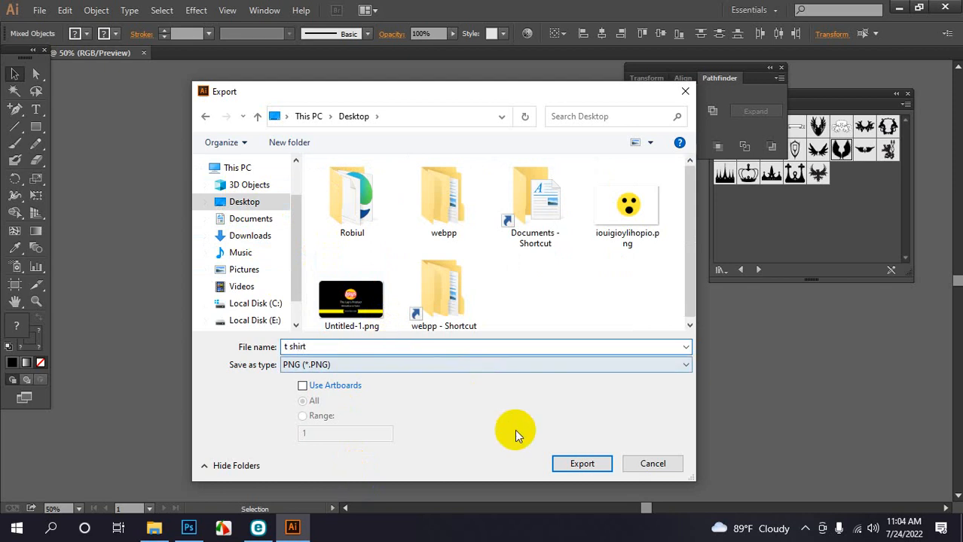
{"action": "left_click", "coordinate": [567, 461]}
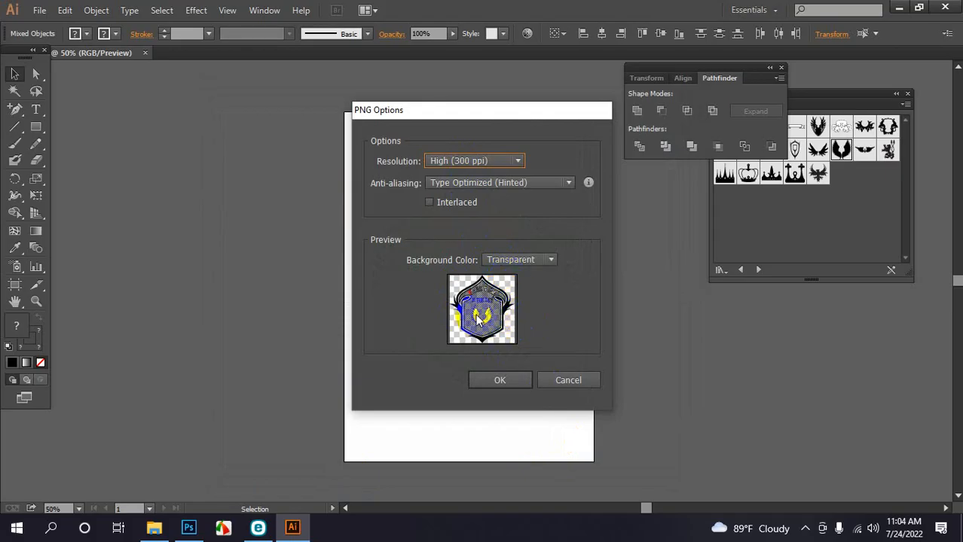
{"action": "left_click", "coordinate": [502, 382]}
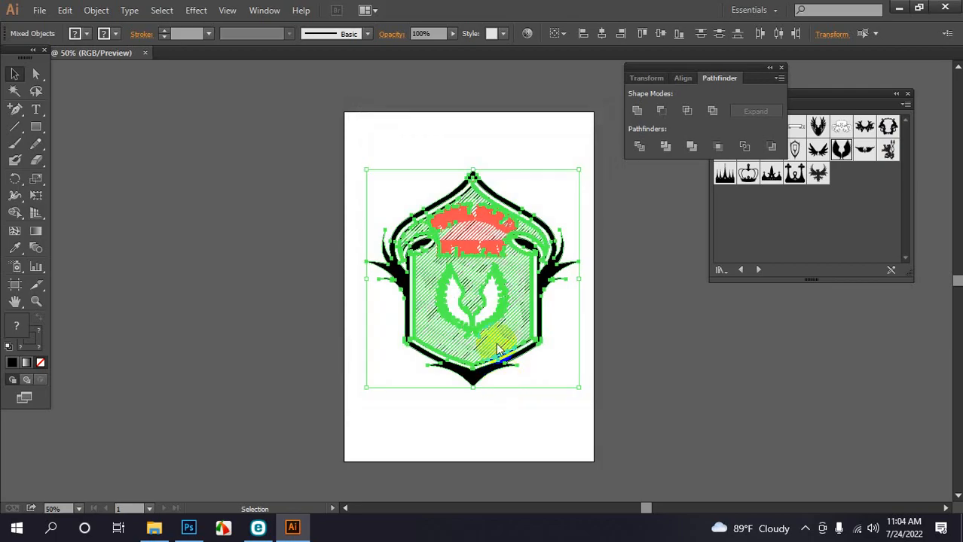
Open the mockup's design smart object, hide the smiley layer and place linked t shirt.png
{"action": "left_click", "coordinate": [188, 528]}
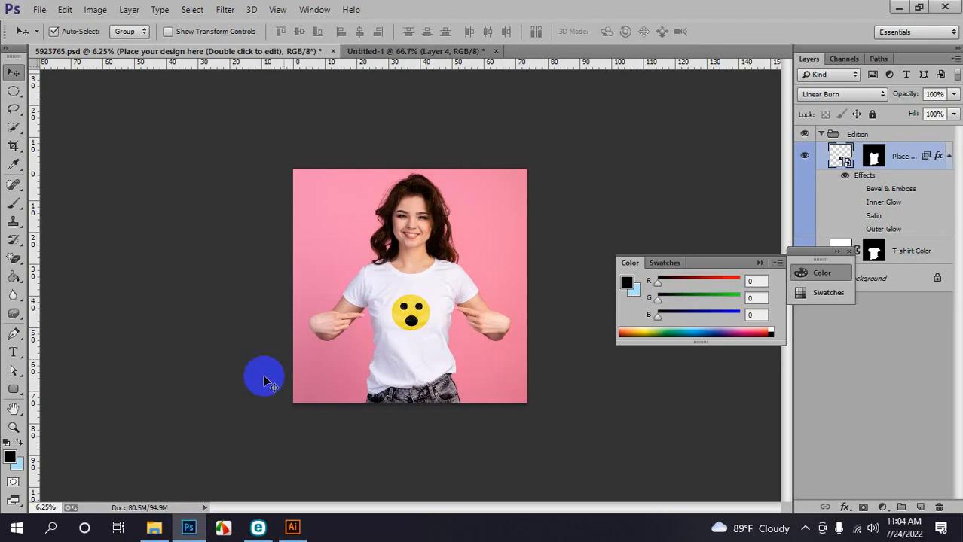
{"action": "double_click", "coordinate": [845, 164]}
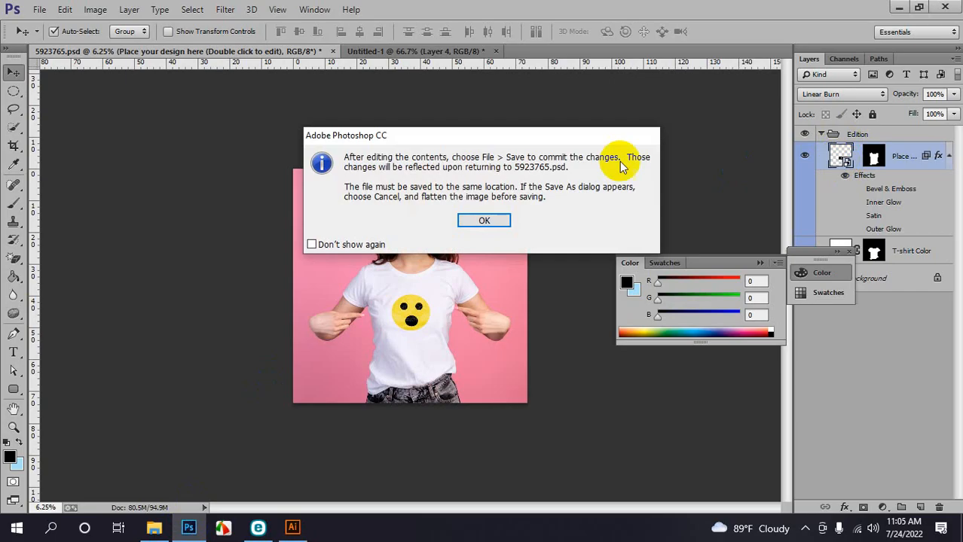
{"action": "left_click", "coordinate": [483, 219]}
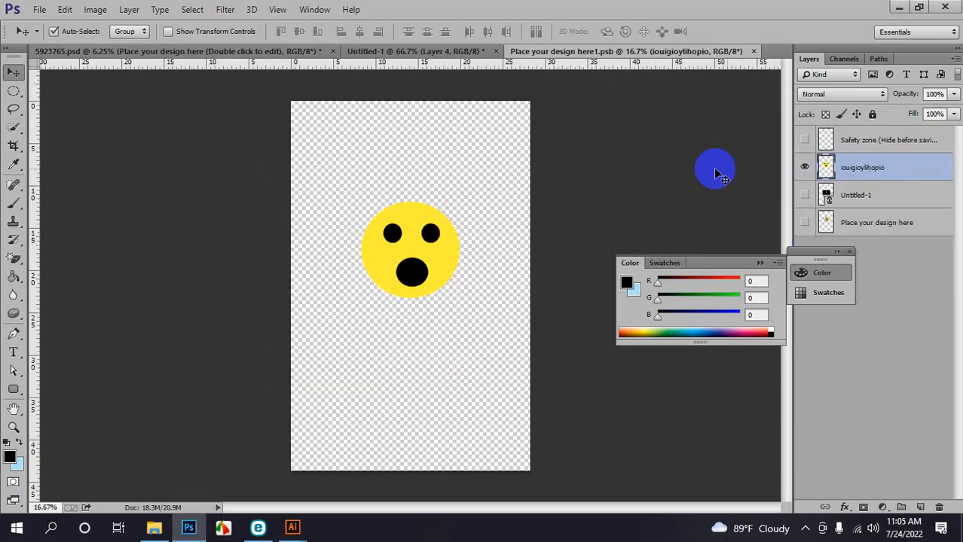
{"action": "left_click", "coordinate": [805, 171]}
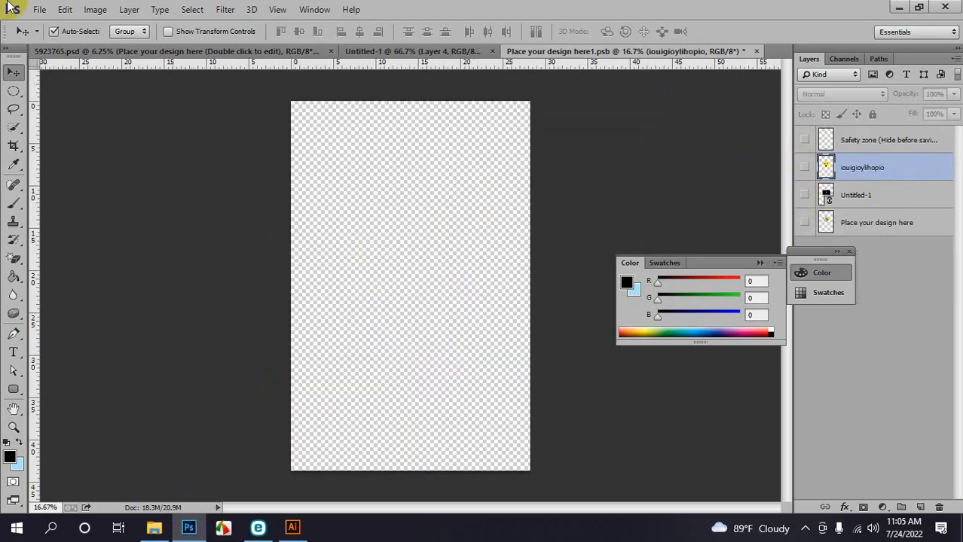
{"action": "left_click", "coordinate": [38, 10]}
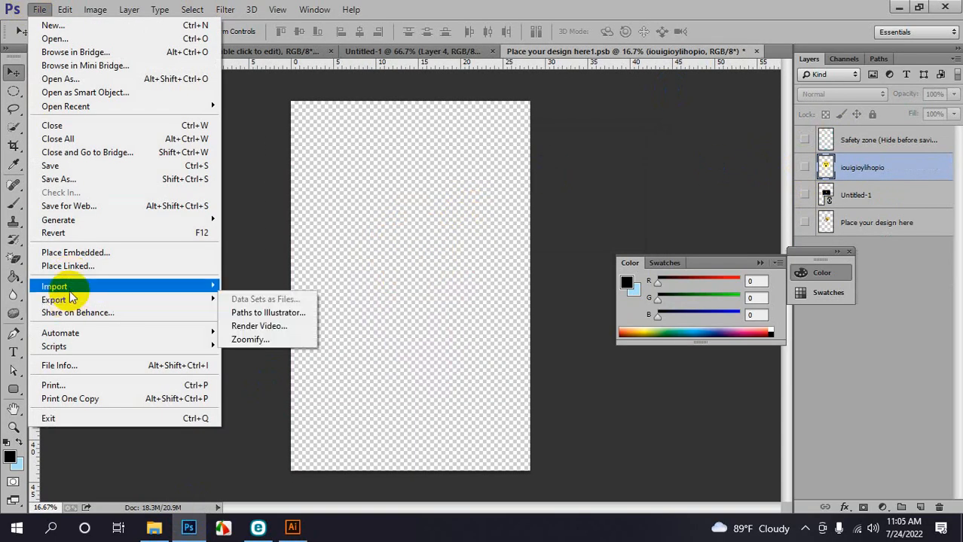
{"action": "left_click", "coordinate": [69, 267]}
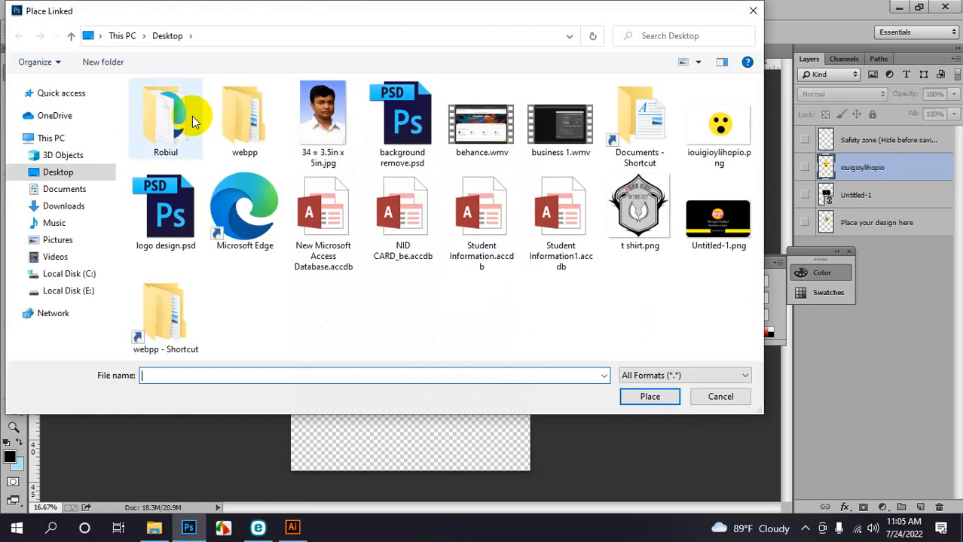
{"action": "left_click", "coordinate": [642, 215]}
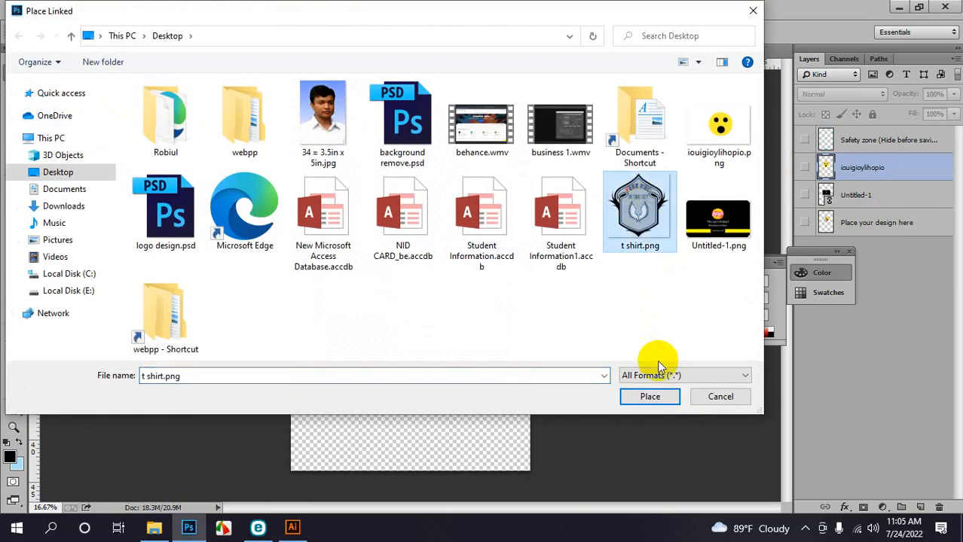
{"action": "left_click", "coordinate": [650, 397]}
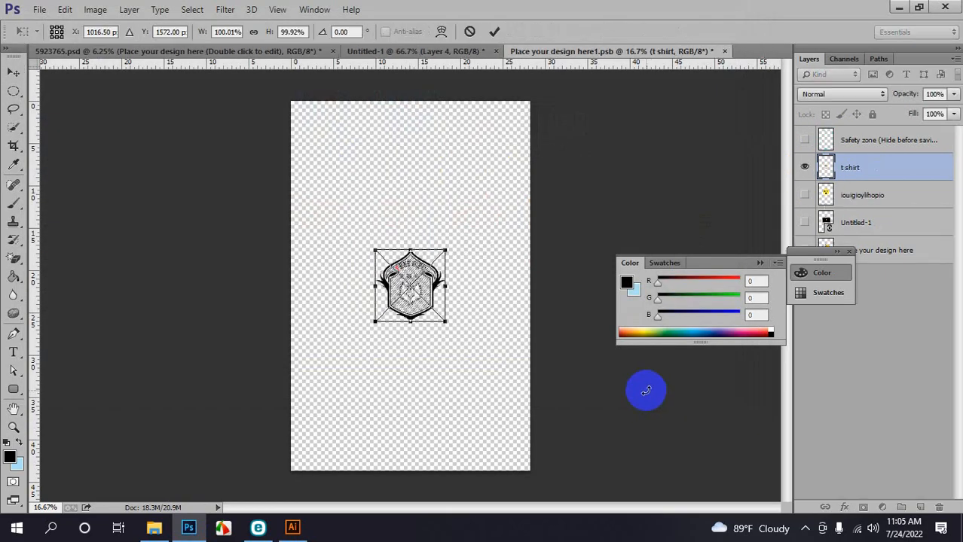
{"action": "left_click", "coordinate": [494, 31]}
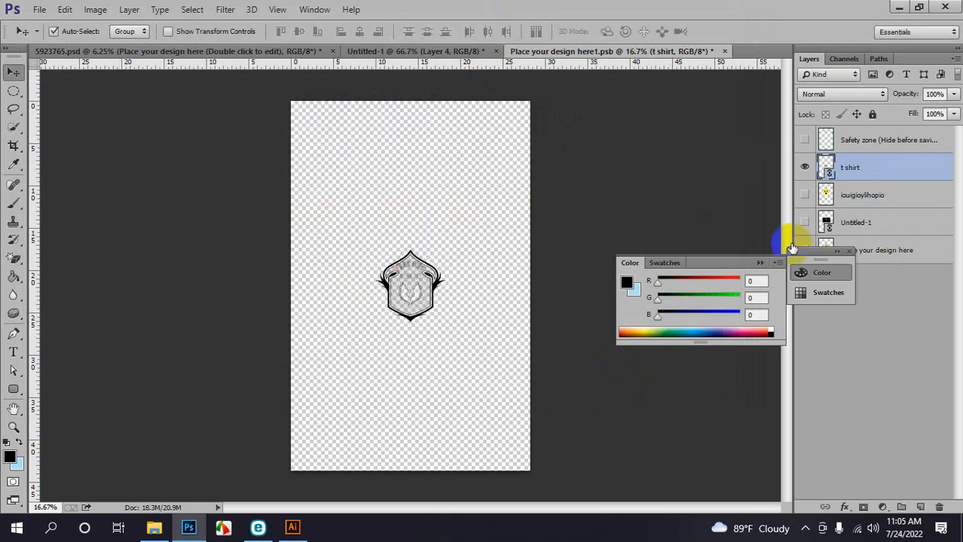
Move the emblem up and enlarge it to fill the design area, then close saving changes
{"action": "left_click", "coordinate": [849, 250]}
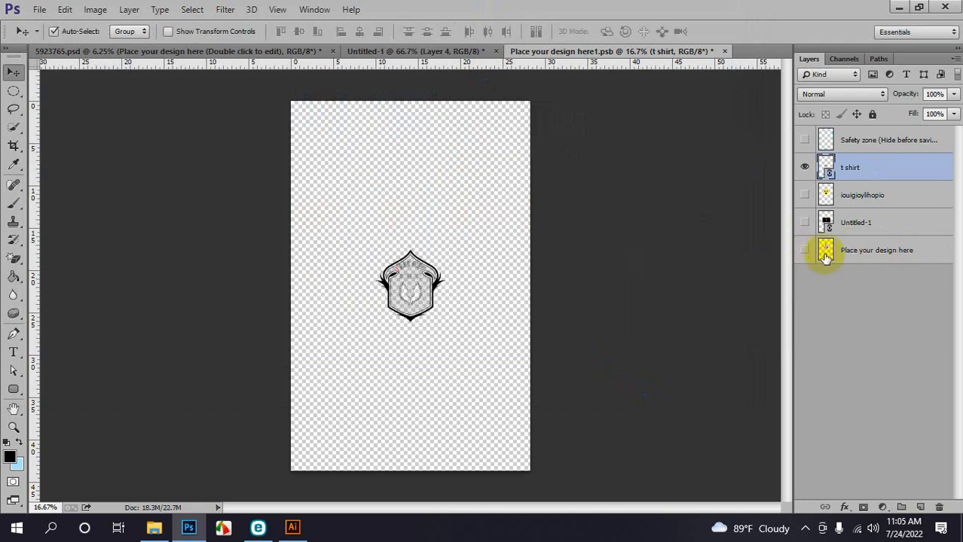
{"action": "left_click", "coordinate": [804, 249]}
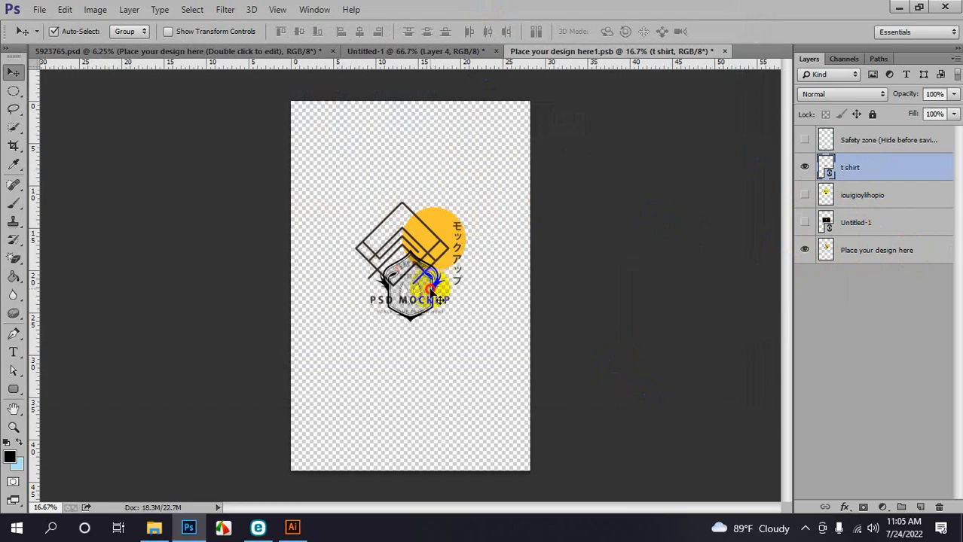
{"action": "left_click_drag", "start_coordinate": [430, 290], "coordinate": [430, 252]}
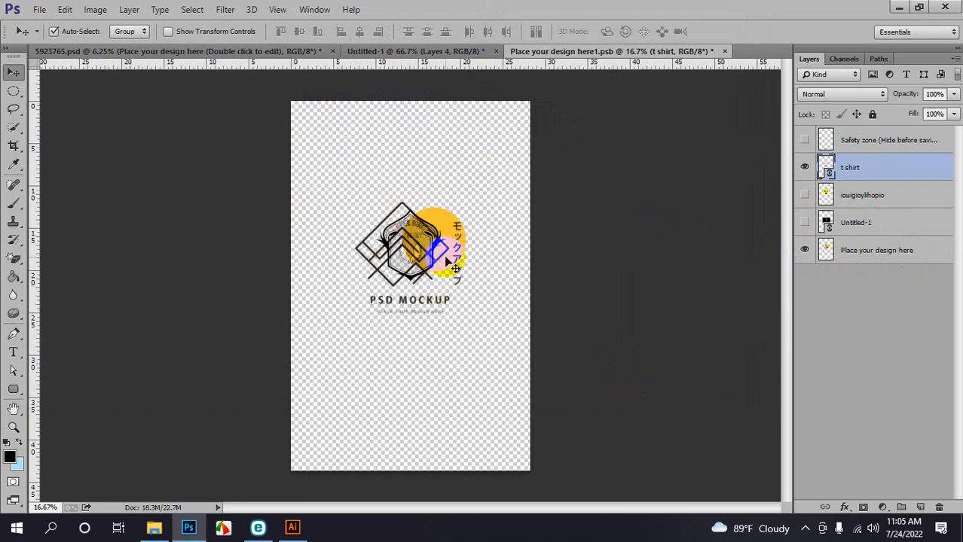
{"action": "key", "text": "ctrl+t"}
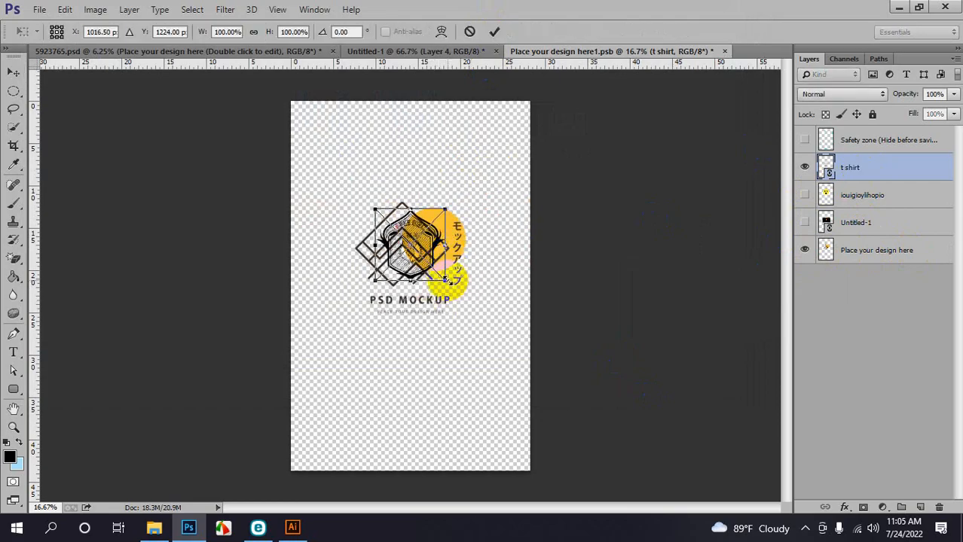
{"action": "left_click_drag", "start_coordinate": [445, 281], "coordinate": [471, 294]}
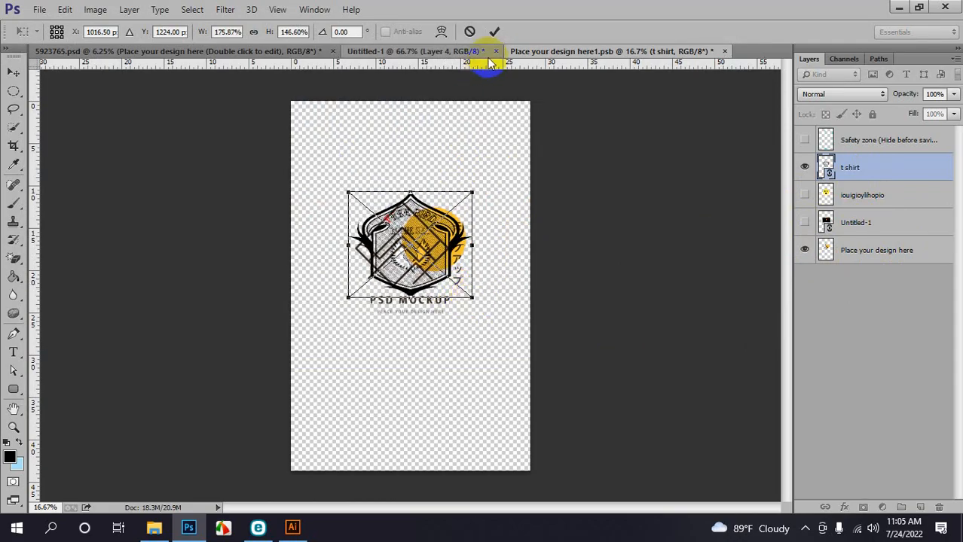
{"action": "left_click", "coordinate": [495, 31]}
{"action": "left_click", "coordinate": [805, 250]}
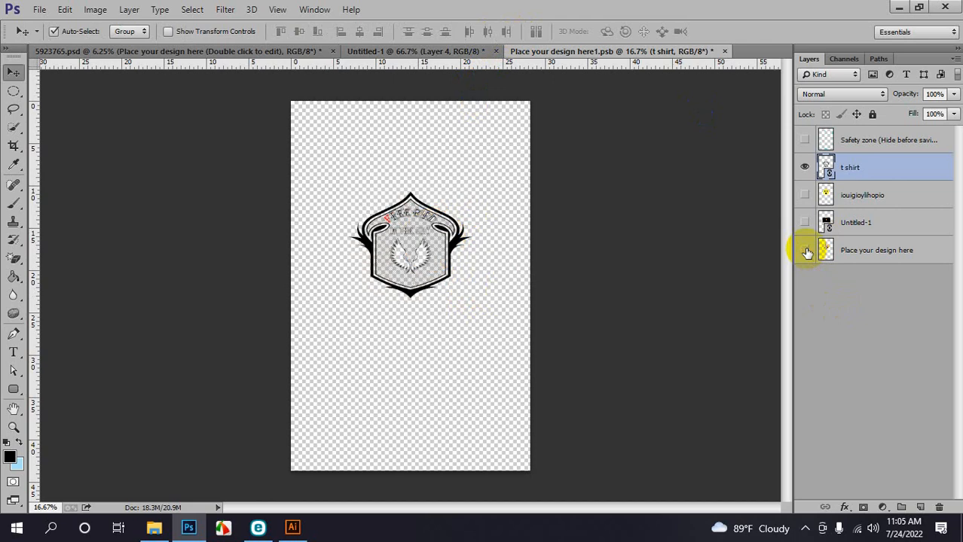
{"action": "left_click", "coordinate": [723, 52]}
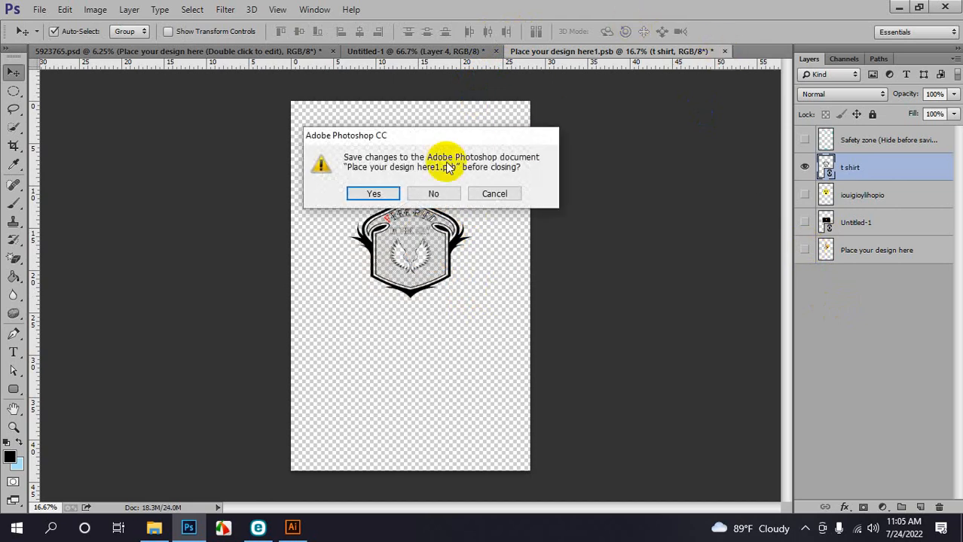
{"action": "left_click", "coordinate": [372, 193]}
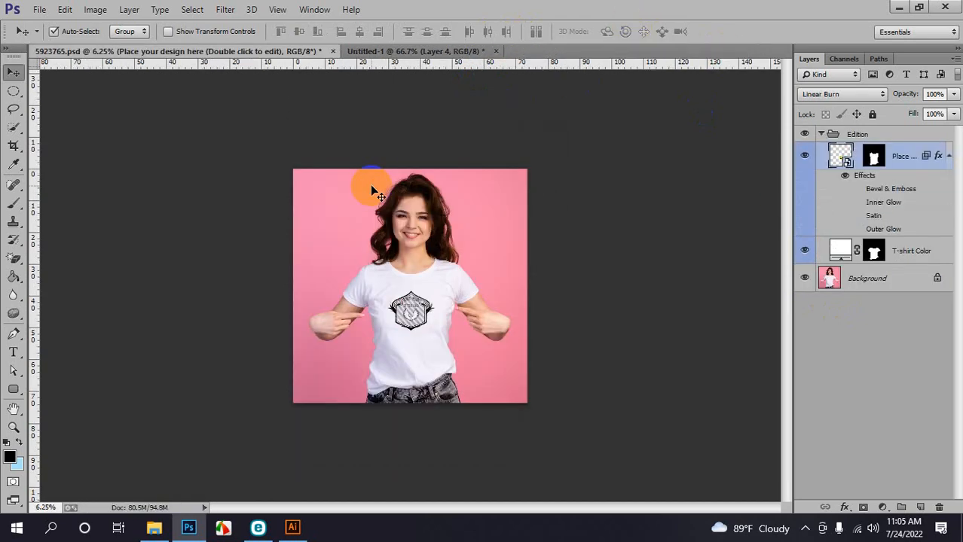
Zoom in twice to inspect the FREE BIRD / IN THE SKY emblem on the shirt
{"action": "key", "text": "ctrl+plus"}
{"action": "key", "text": "ctrl+plus"}
{"action": "key", "text": "ctrl+plus"}
{"action": "key", "text": "ctrl+plus"}
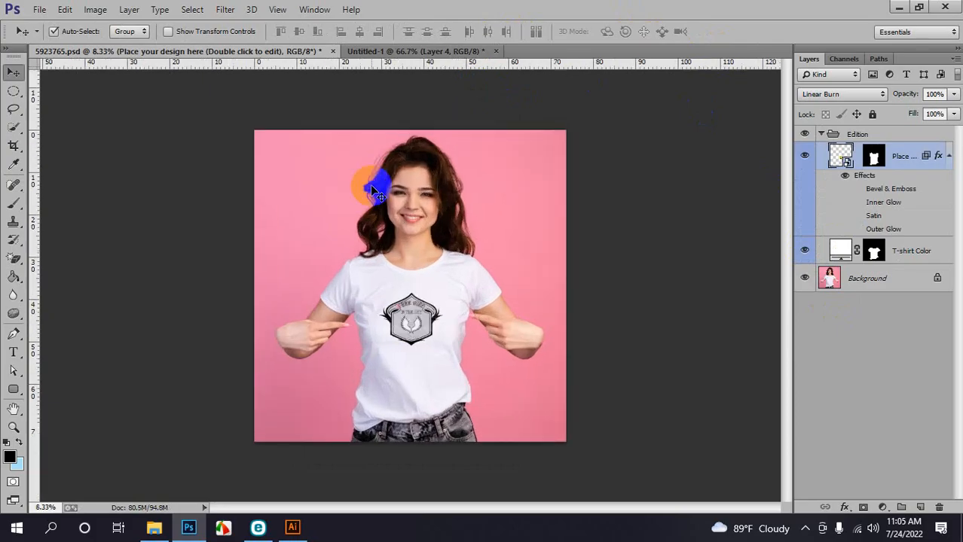
{"action": "key", "text": "ctrl+plus"}
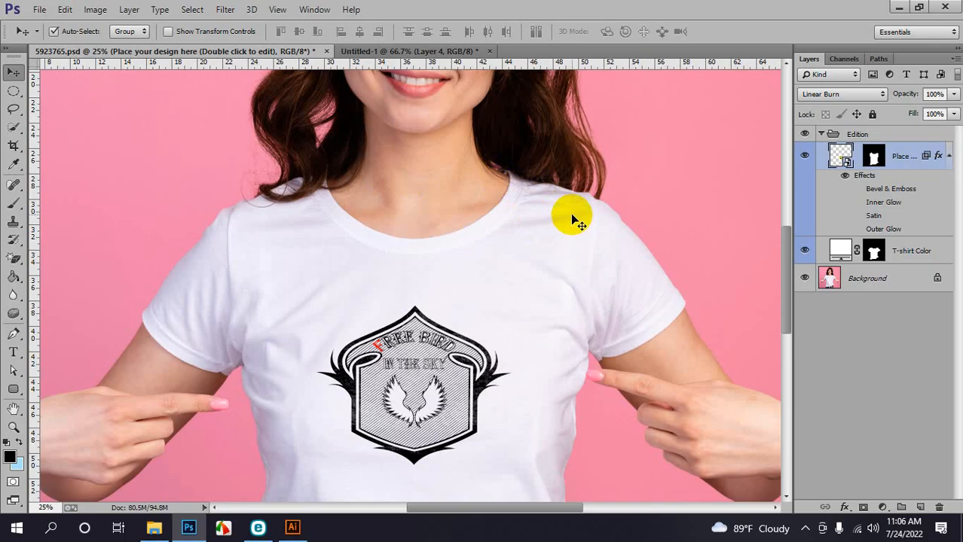
Zoom out to the whole photo and collapse the Edition layer group
{"action": "key", "text": "ctrl+minus"}
{"action": "key", "text": "ctrl+minus"}
{"action": "key", "text": "ctrl+minus"}
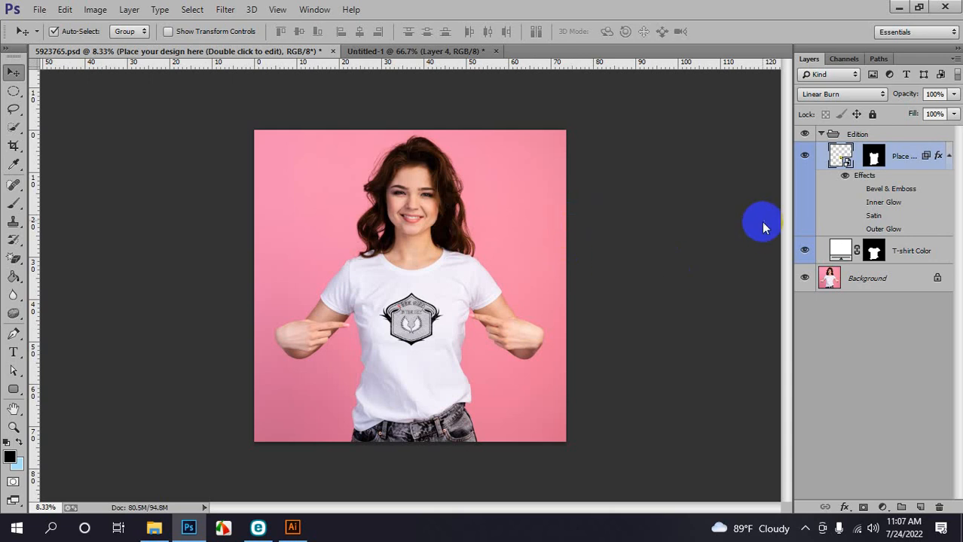
{"action": "left_click", "coordinate": [822, 135]}
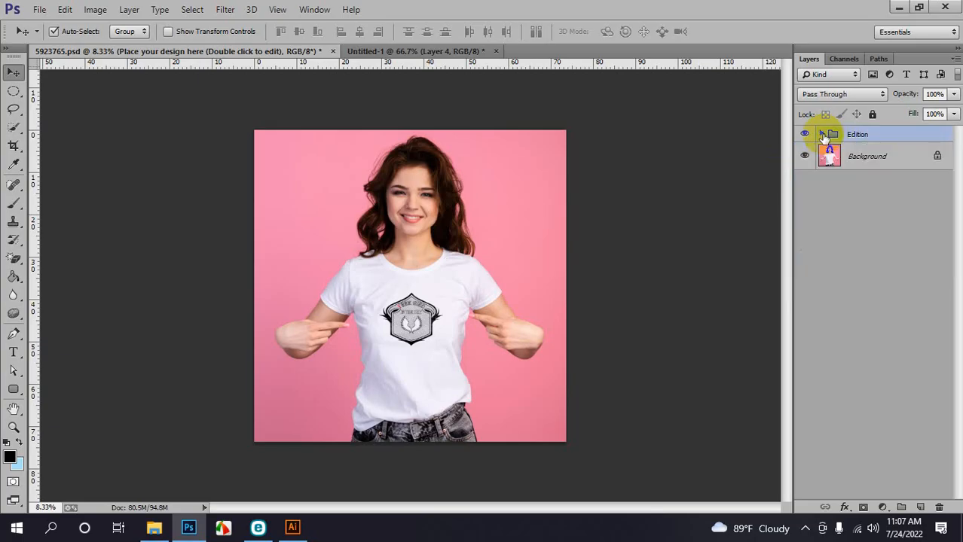